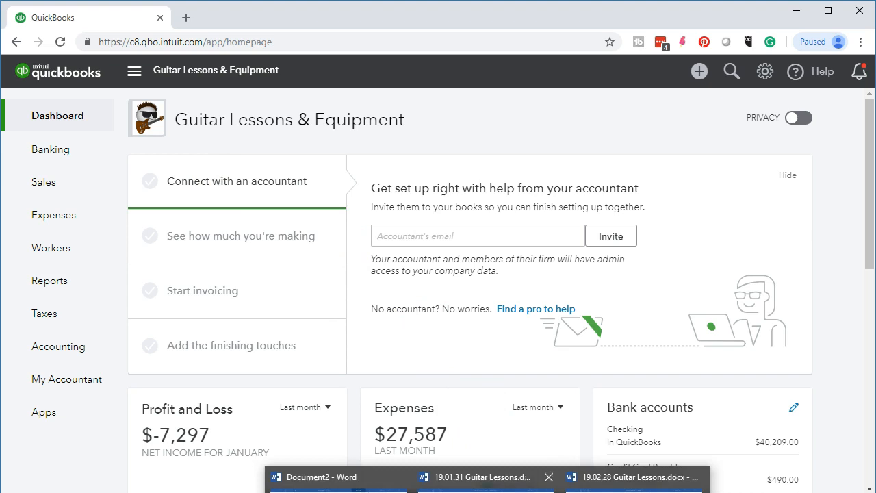
Switch to the Word document 19.01.31 Guitar Lessons.docx, review the January open items, and return to QuickBooks
left_click(478, 477)
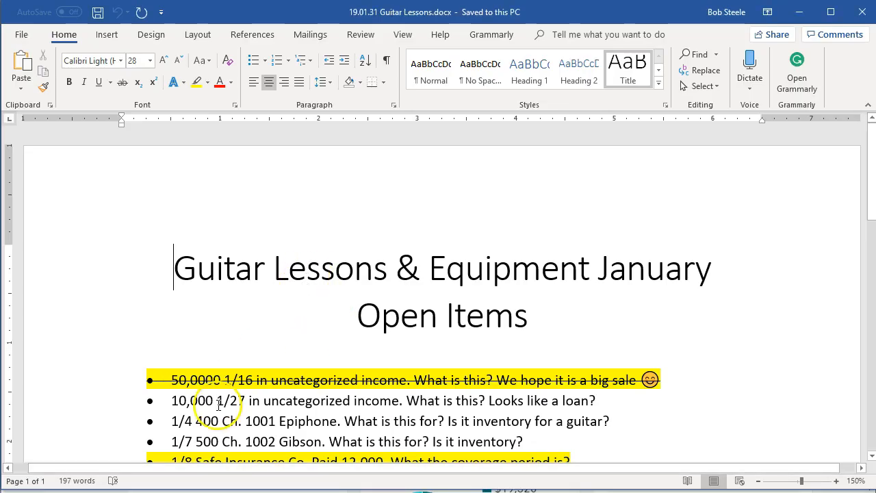
scroll(218, 404, "down", 3)
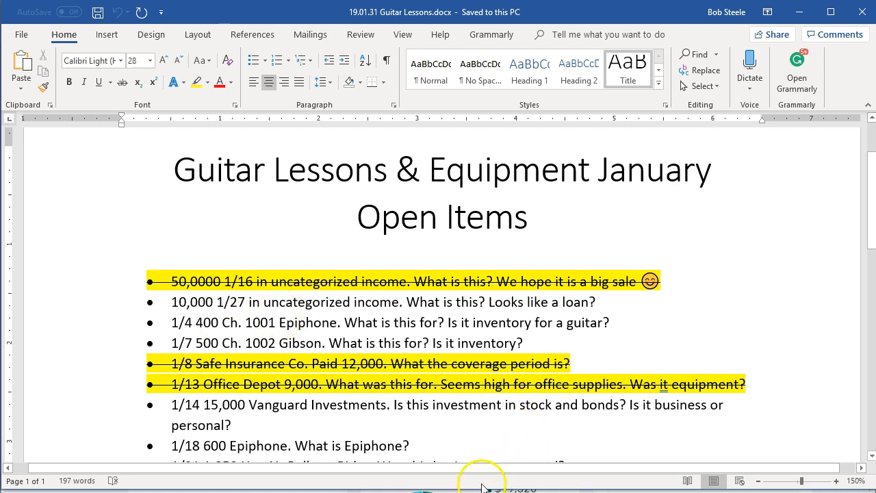
left_click(386, 487)
left_click(411, 479)
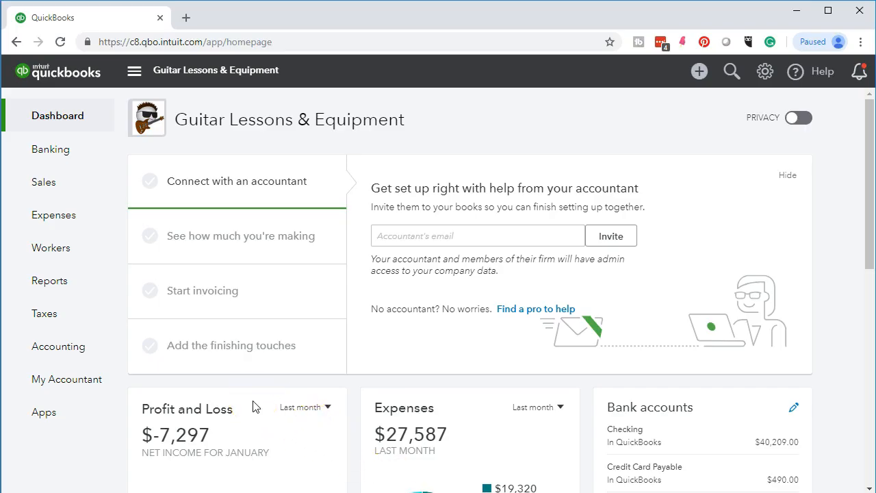
Run the Profit and Loss report for 01/01/2019 to 02/28/2019 and open the transactions behind Uncategorized Income
left_click(57, 287)
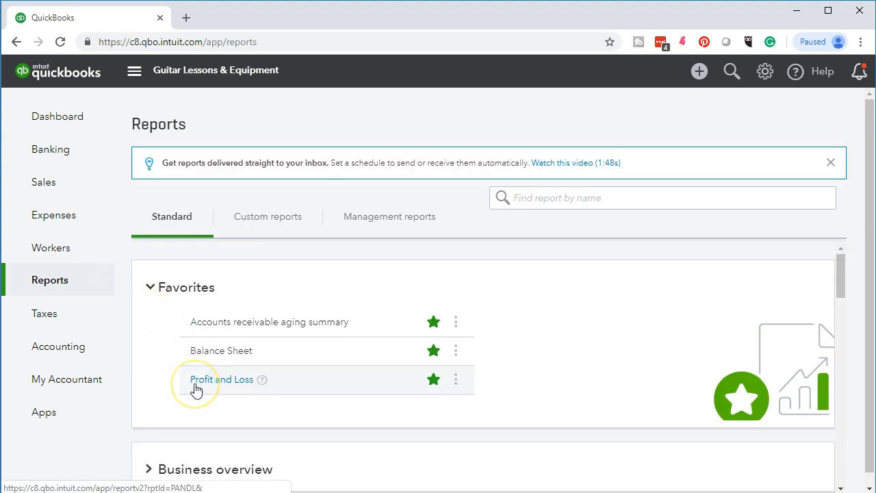
left_click(195, 387)
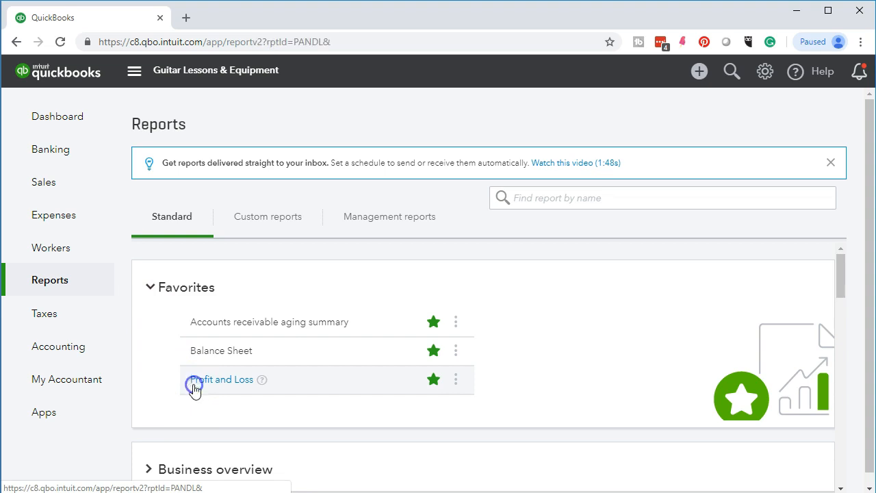
left_click(313, 179)
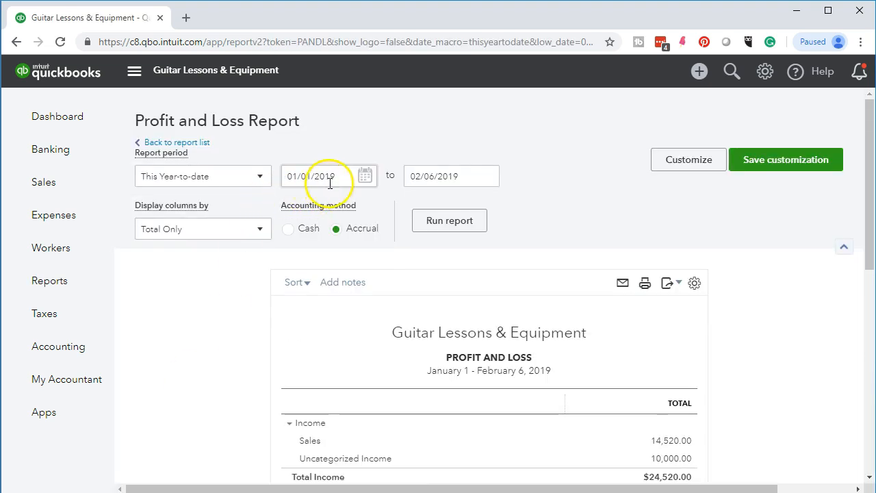
type("010119")
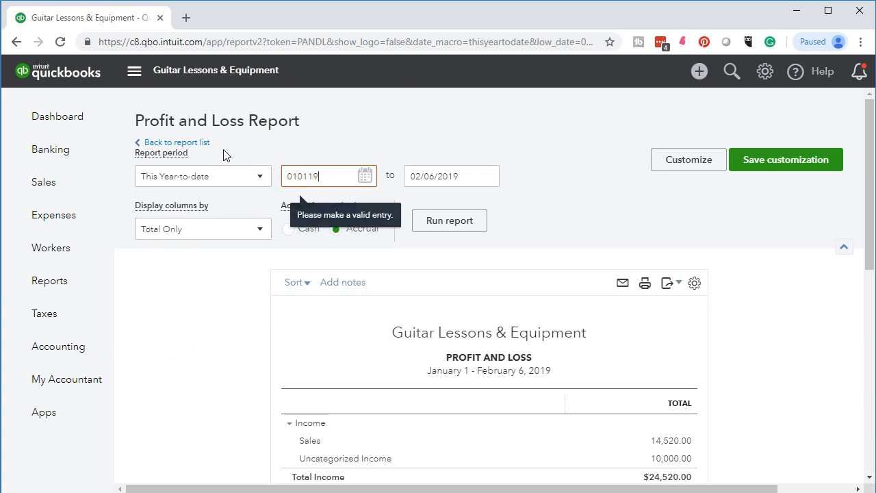
key("Tab")
type("0228")
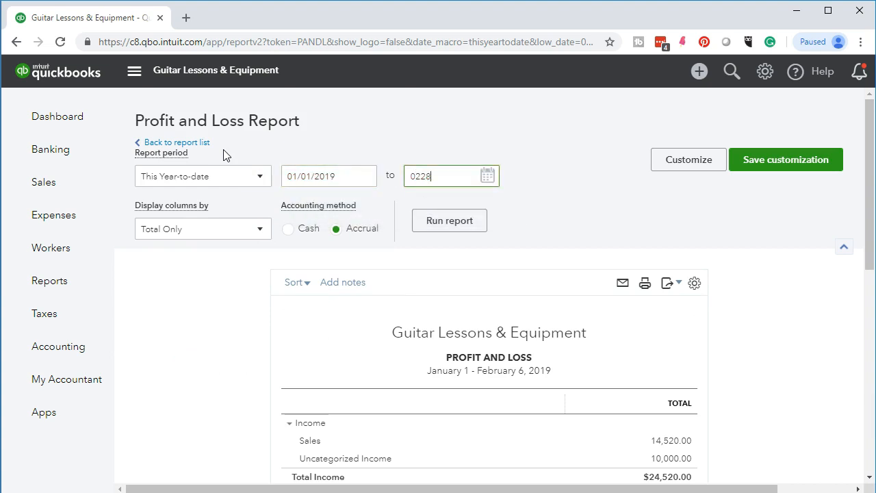
key("Tab")
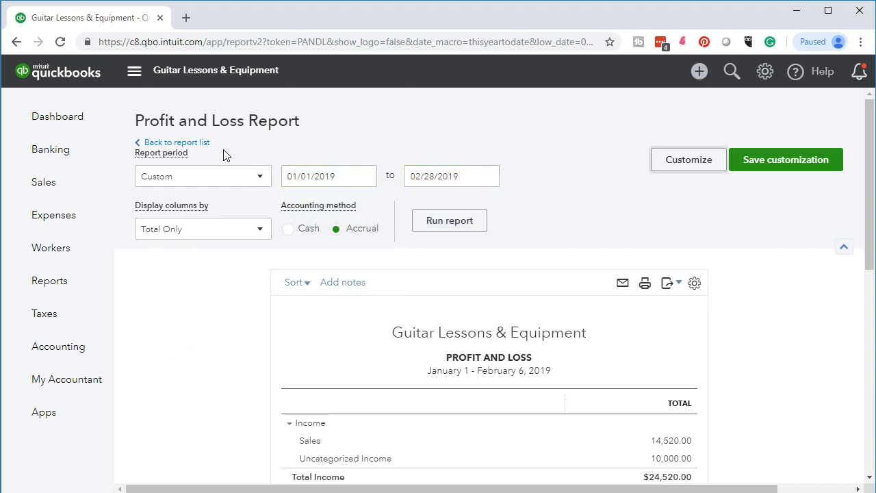
left_click(429, 230)
scroll(64, 478, "down", 3)
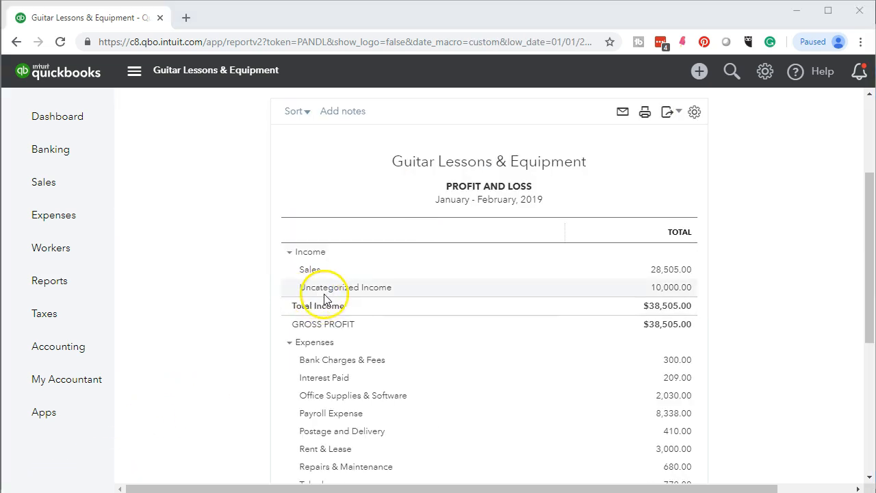
left_click(667, 288)
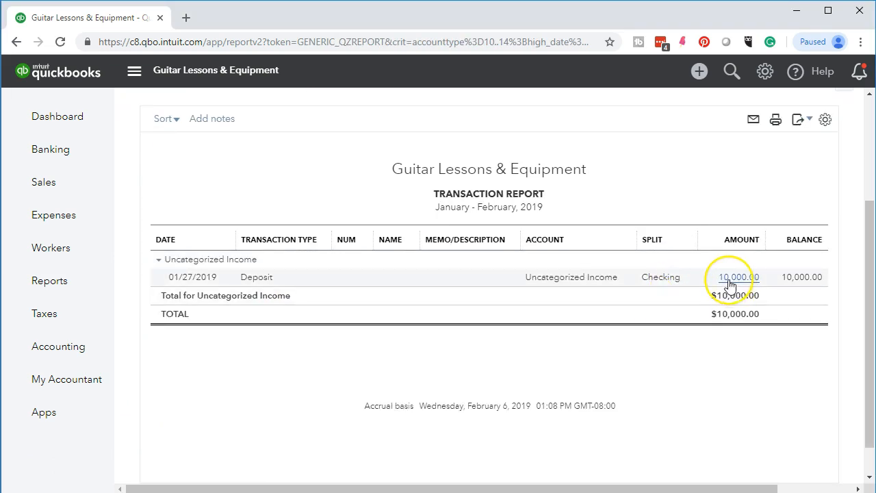
Switch to the January open items document in Word and add the sub-bullet "Owner deposit" under the 10,000 1/27 item
left_click(486, 492)
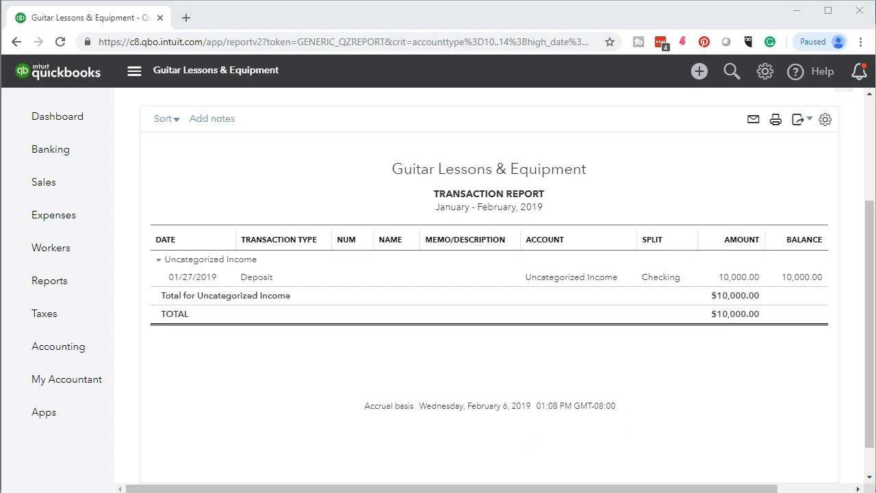
left_click(400, 477)
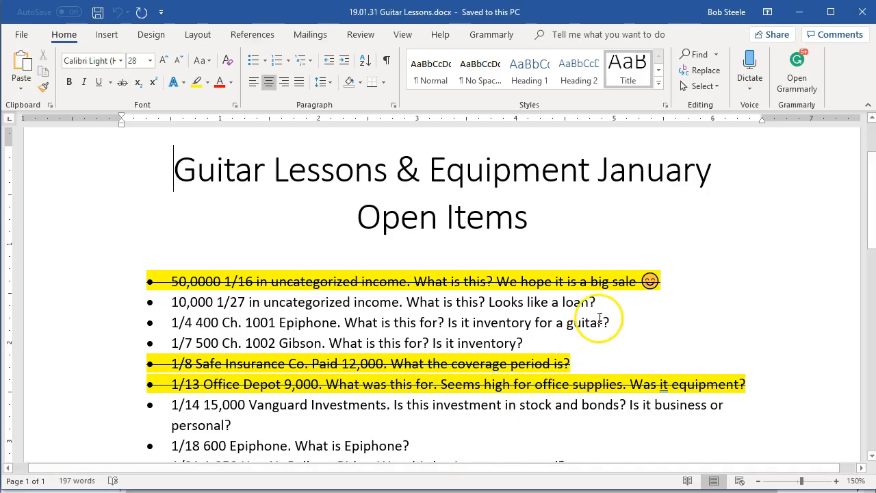
left_click(611, 302)
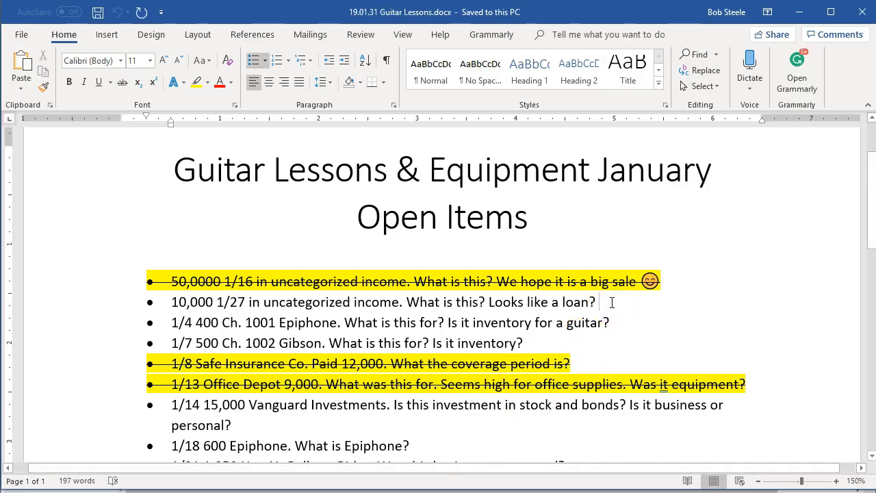
key("Return")
key("Tab")
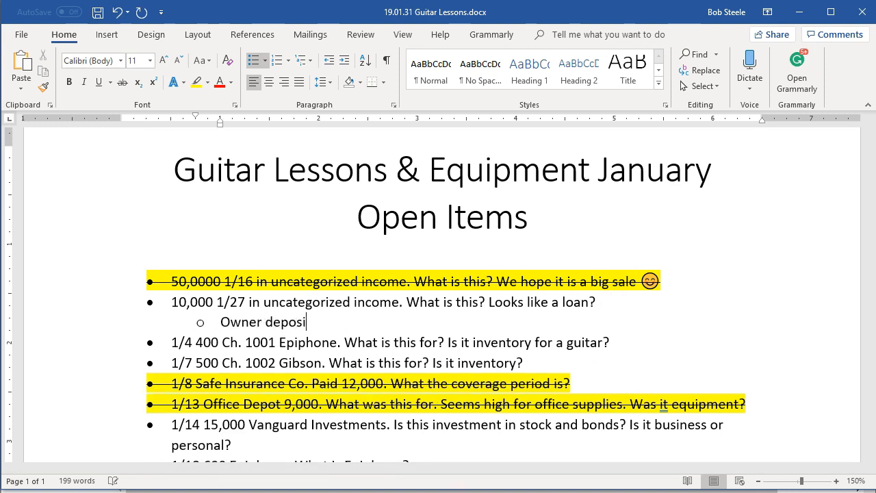
left_click(440, 301)
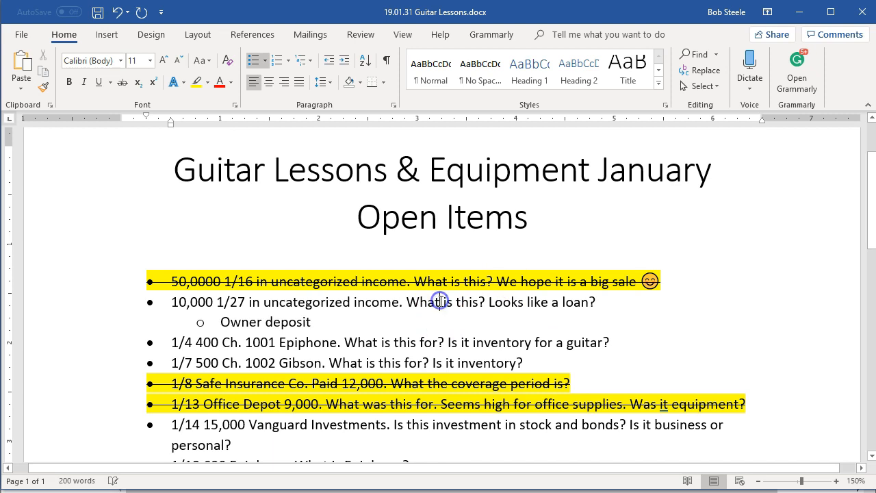
left_click(443, 310)
Switch back to QuickBooks and open the 01/27/2019 deposit of 10,000.00 from the transaction report
left_click(414, 491)
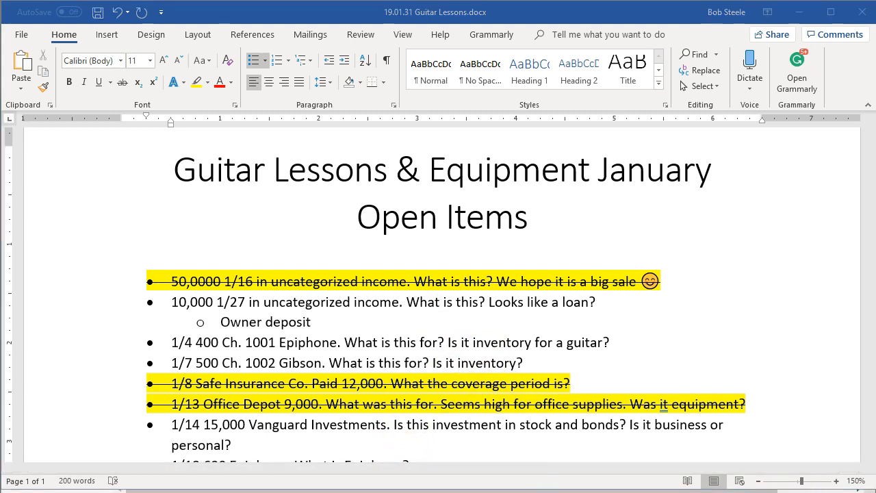
mouse_move(387, 491)
left_click(308, 459)
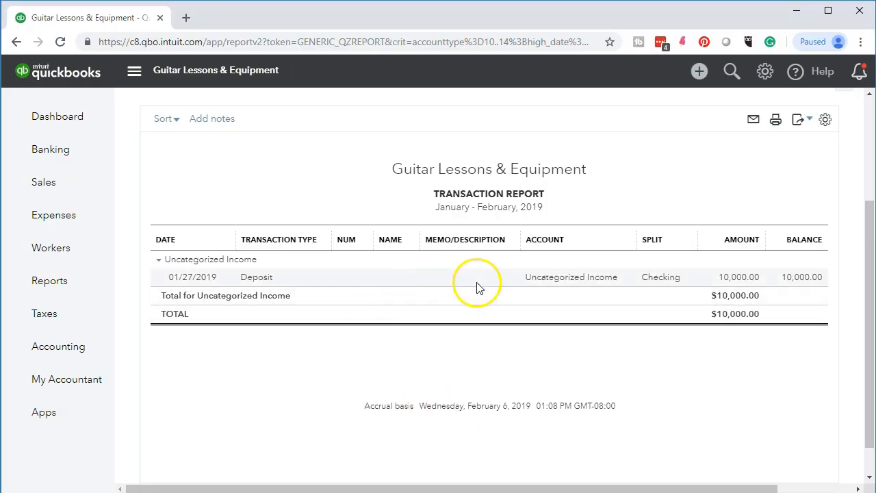
left_click(735, 282)
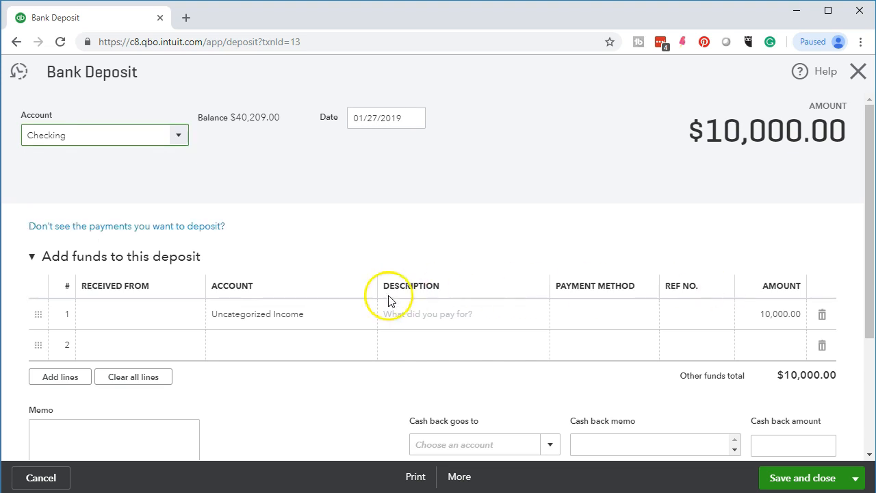
Set the account on the deposit's first line to Owner's Investment and save it, accepting the change to a reconciled transaction
left_click(329, 317)
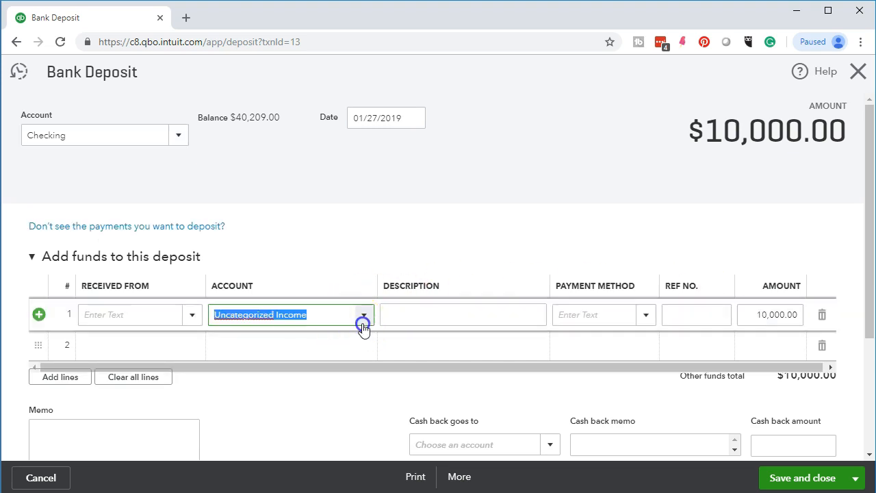
left_click(363, 316)
scroll(359, 235, "down", 2)
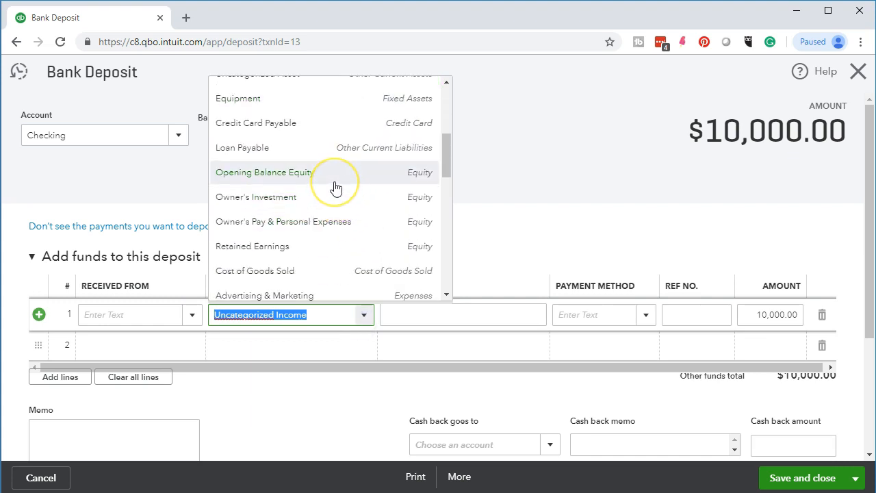
left_click(307, 205)
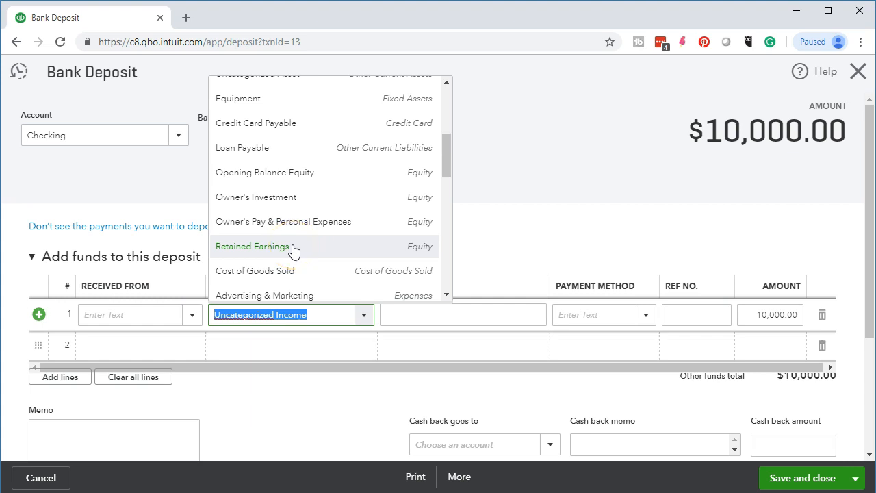
left_click(299, 200)
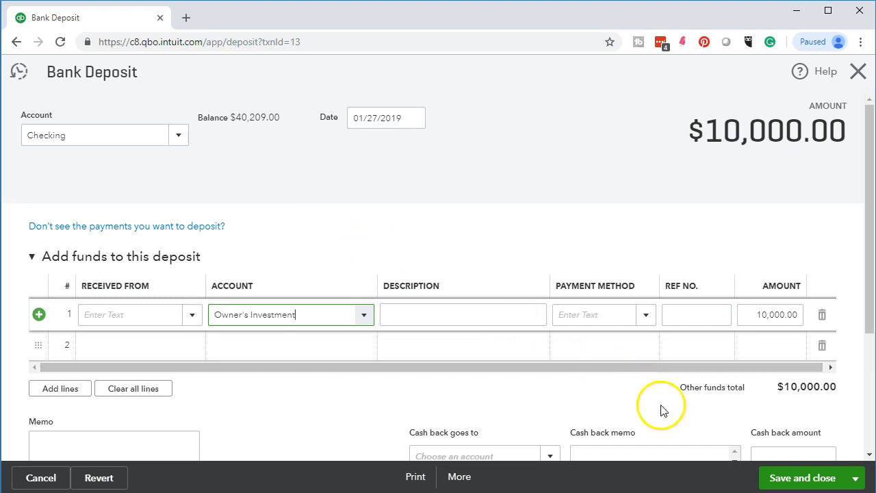
left_click(780, 483)
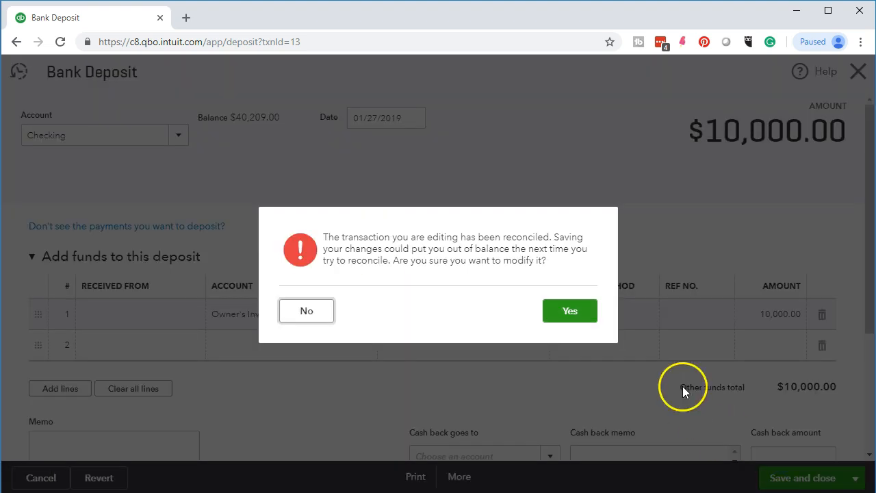
left_click(572, 312)
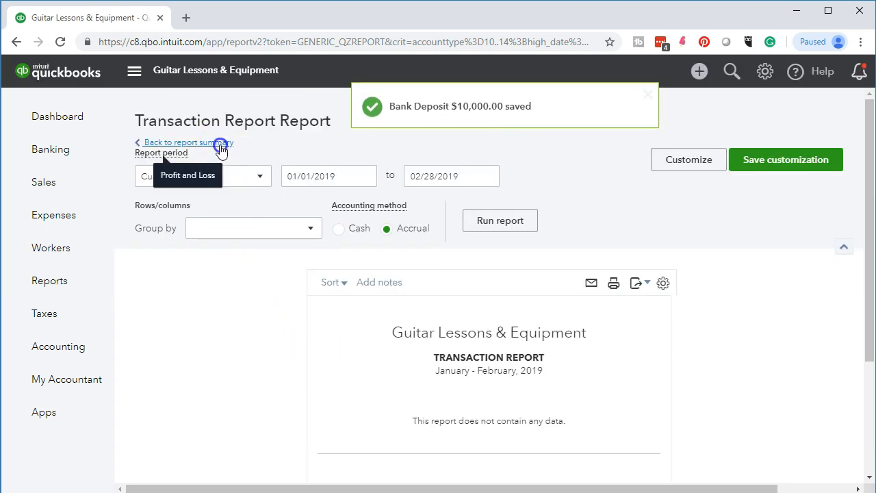
Return to the Profit and Loss report summary and check its income section
left_click(219, 143)
scroll(219, 147, "down", 3)
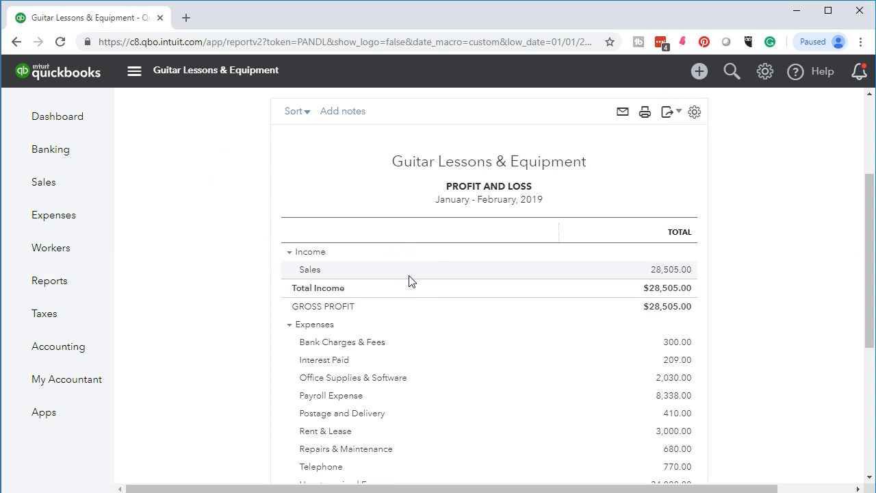
left_click(355, 295)
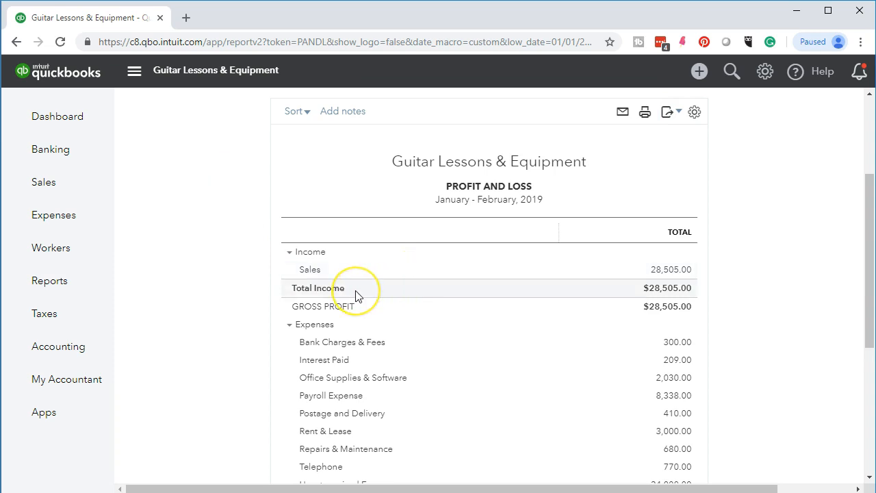
Duplicate the browser tab holding the Profit and Loss report and continue in the duplicate
right_click(117, 25)
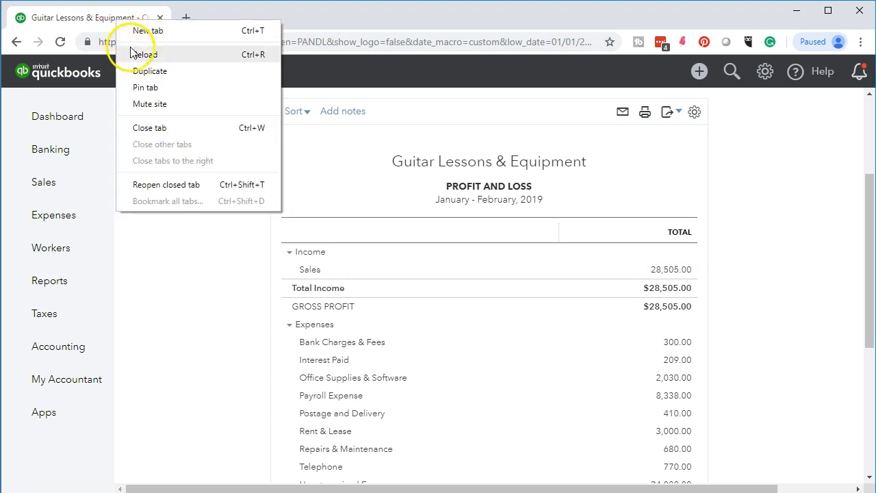
left_click(142, 70)
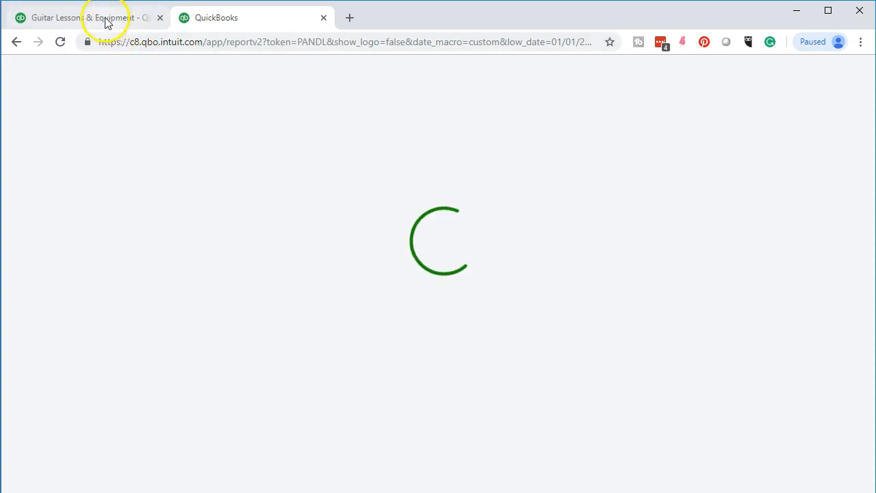
left_click_drag(108, 24, 239, 24)
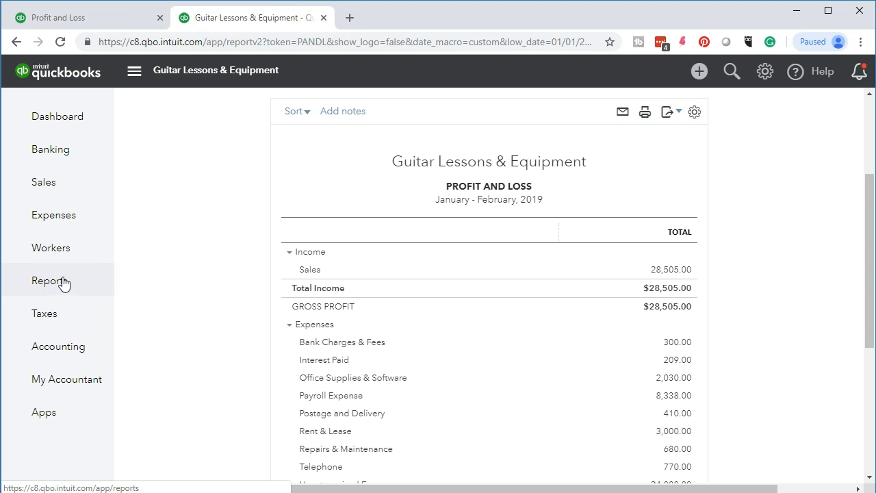
Run the Balance Sheet report for 01/01/2019 to 02/28/2019 and check Owner's Investment in its equity section
left_click(63, 283)
left_click(216, 355)
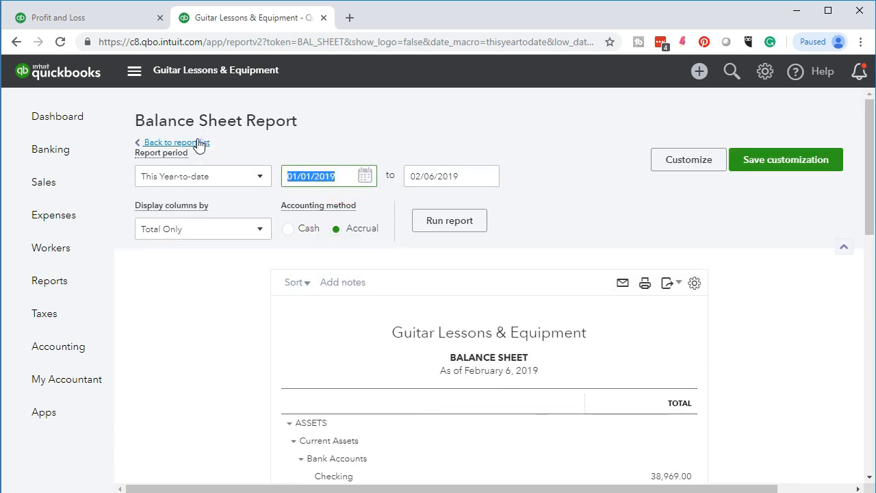
type("01012019")
key("Tab")
type("02282019")
key("Tab")
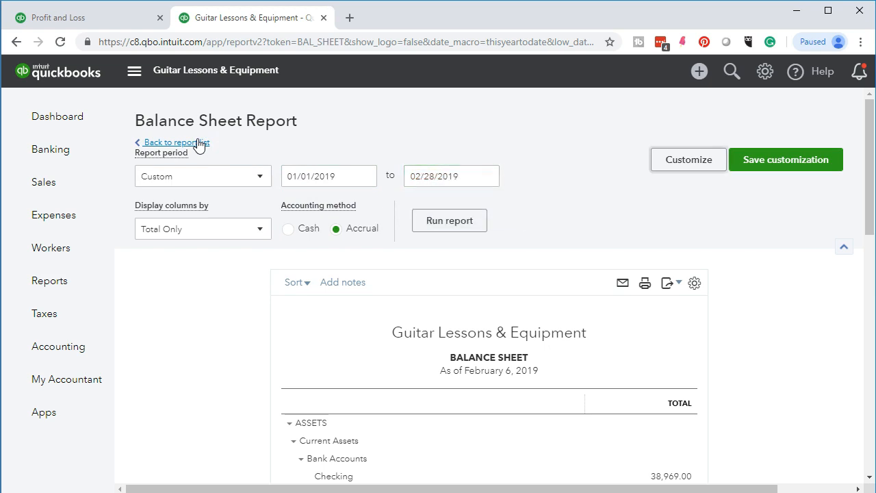
left_click(449, 220)
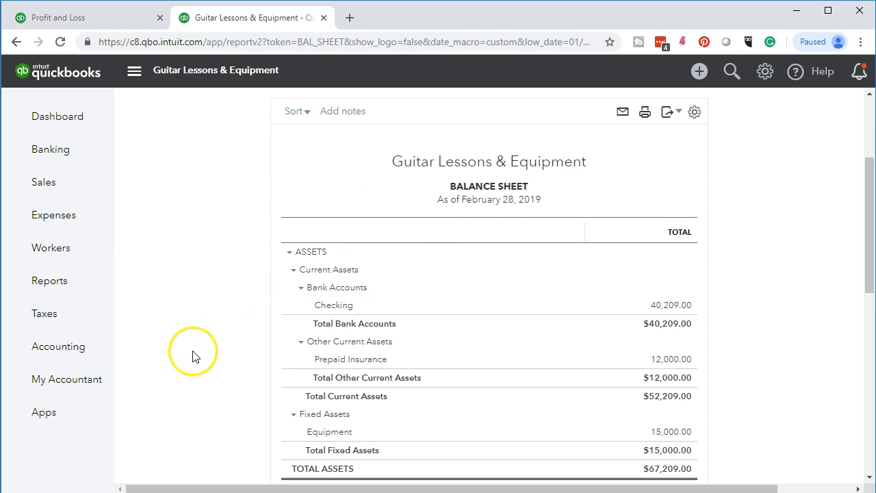
scroll(191, 354, "down", 1)
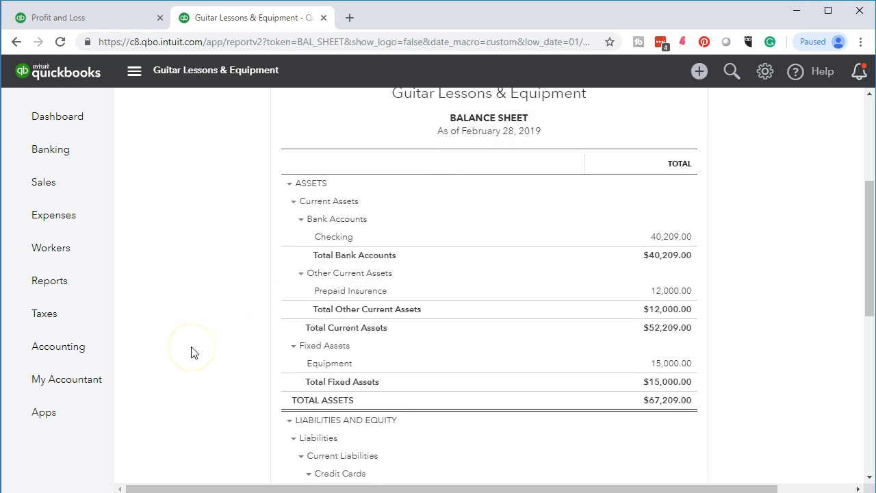
scroll(191, 352, "down", 4)
scroll(191, 351, "down", 2)
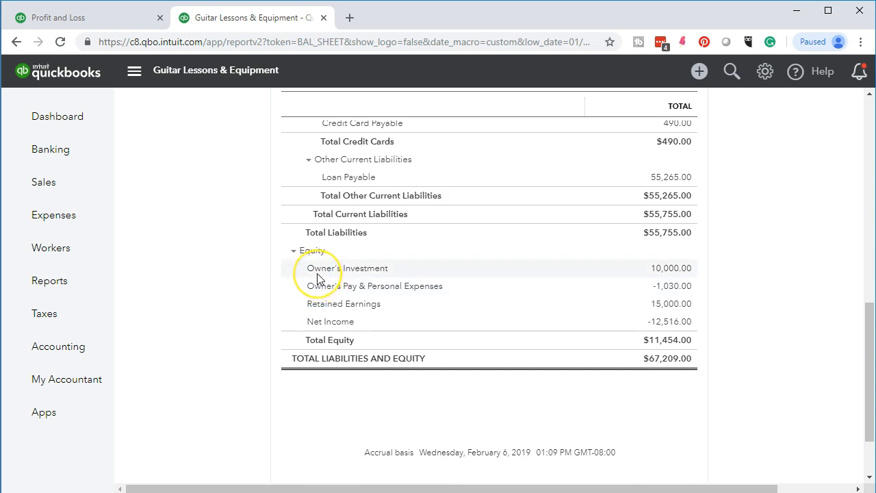
Examine the transactions behind Owner's Investment on the Balance Sheet and return to the report summary
left_click(653, 269)
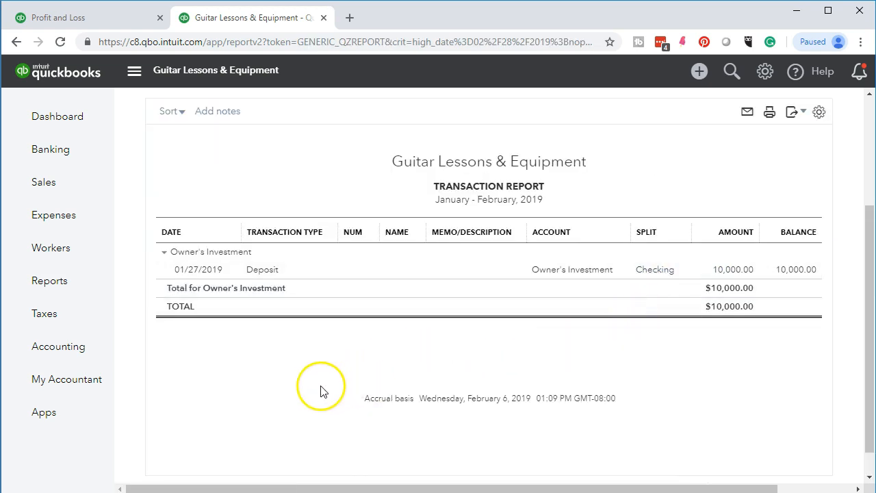
scroll(303, 398, "up", 2)
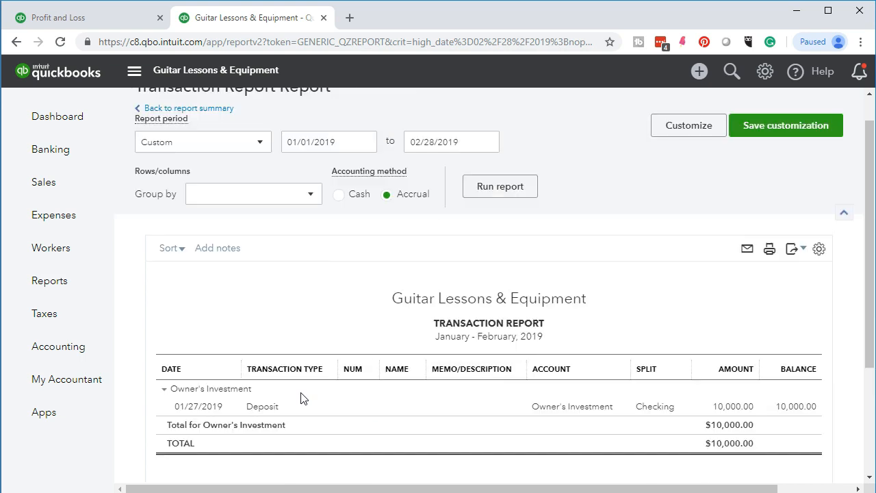
left_click(205, 113)
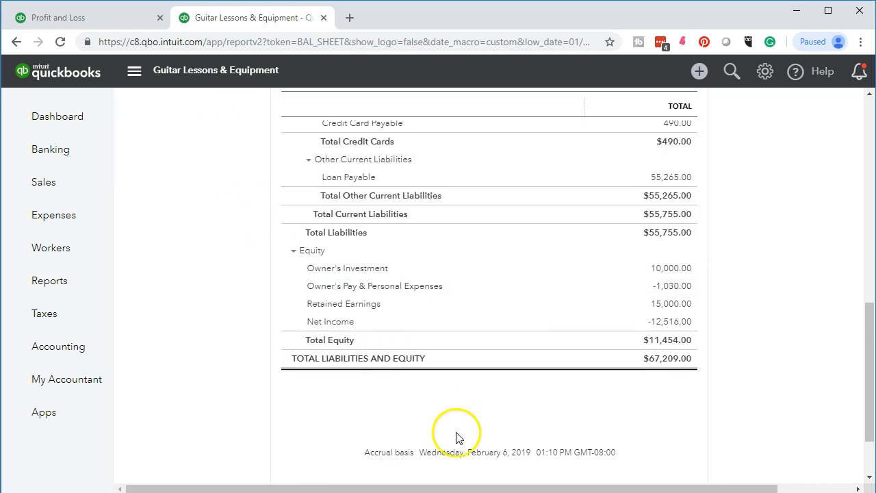
Switch to the open items Word document and mark the 10,000 1/27 item and its Owner deposit sub-item with yellow highlight and strikethrough
left_click(486, 491)
left_click(400, 476)
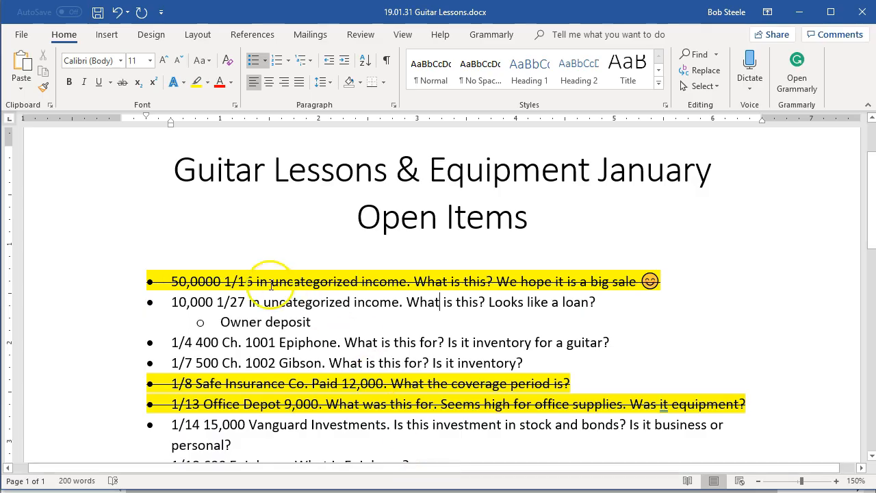
left_click_drag(172, 302, 331, 317)
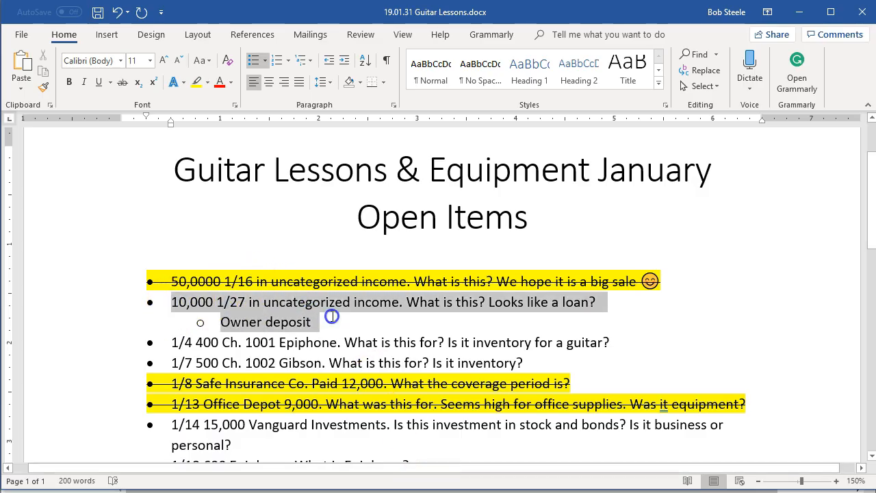
left_click(197, 81)
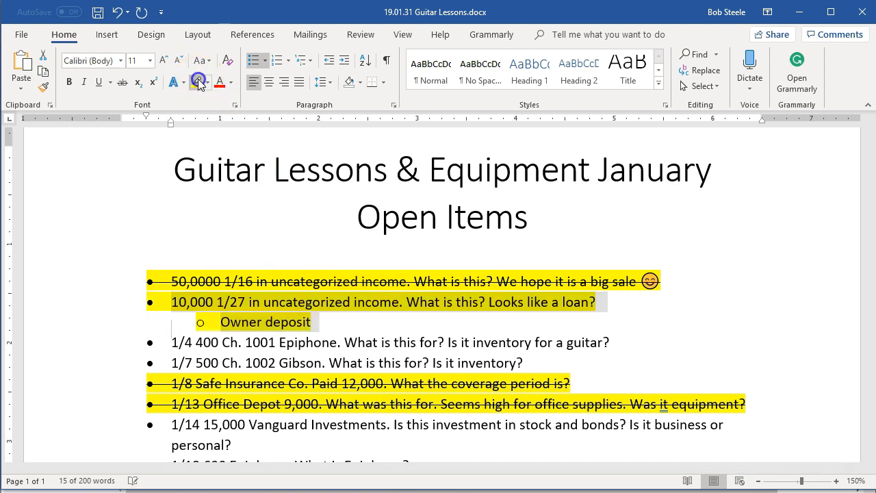
left_click(197, 313)
left_click_drag(172, 302, 314, 326)
left_click(122, 82)
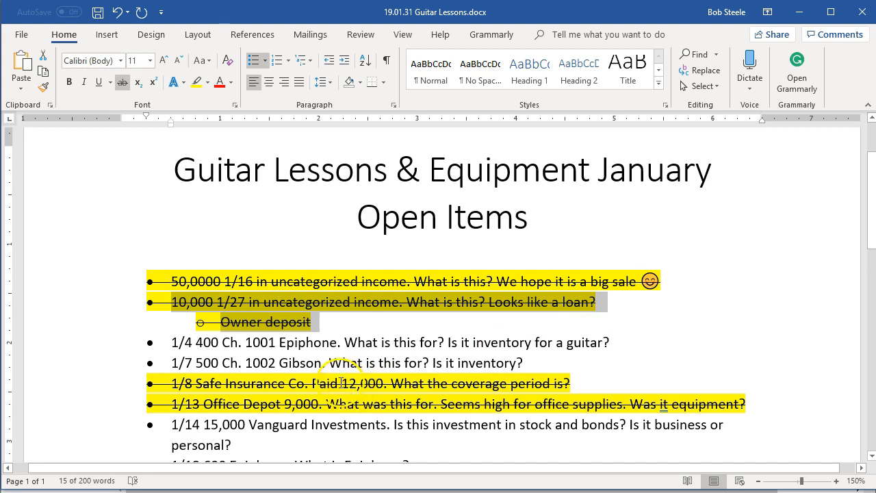
scroll(334, 314, "down", 1)
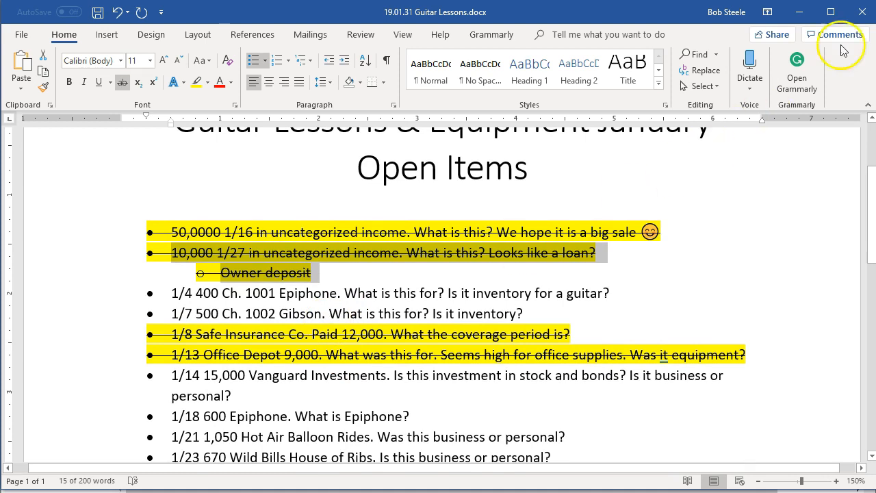
Switch back to QuickBooks, open the Uncategorized Expense transactions from the Profit and Loss report, and collapse the side navigation
left_click(800, 20)
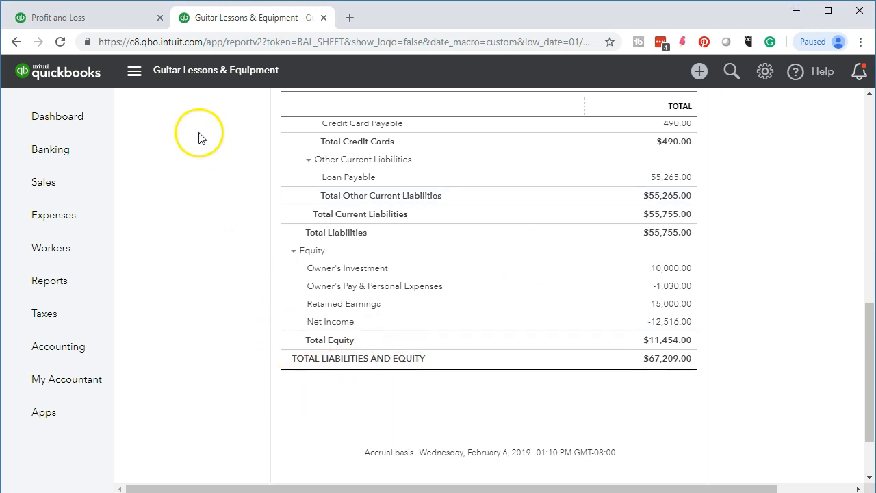
left_click(107, 20)
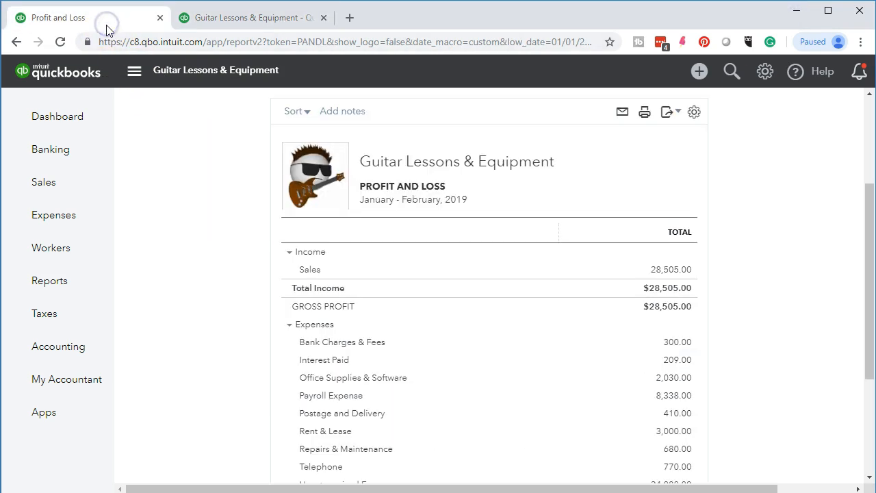
scroll(204, 305, "down", 3)
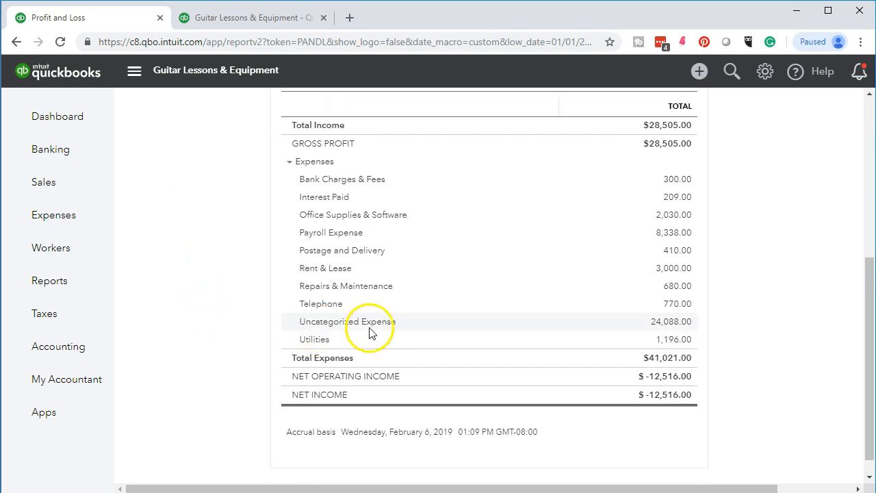
left_click(687, 327)
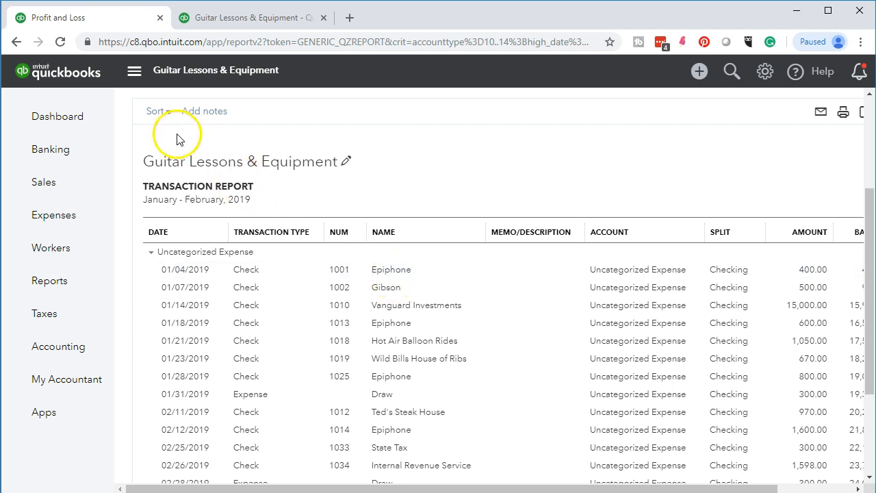
left_click(134, 71)
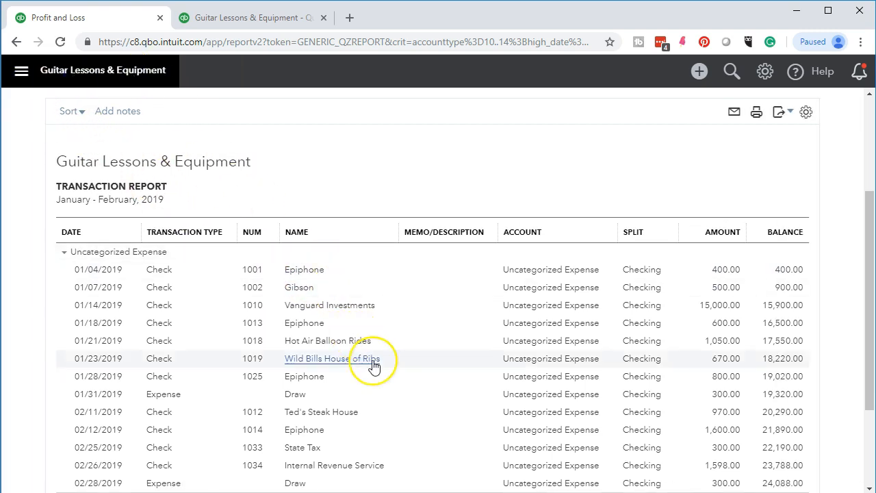
Recategorize the first line of Epiphone check 1001 as Cost of Goods Sold and save it, accepting the change to a reconciled transaction
left_click(348, 277)
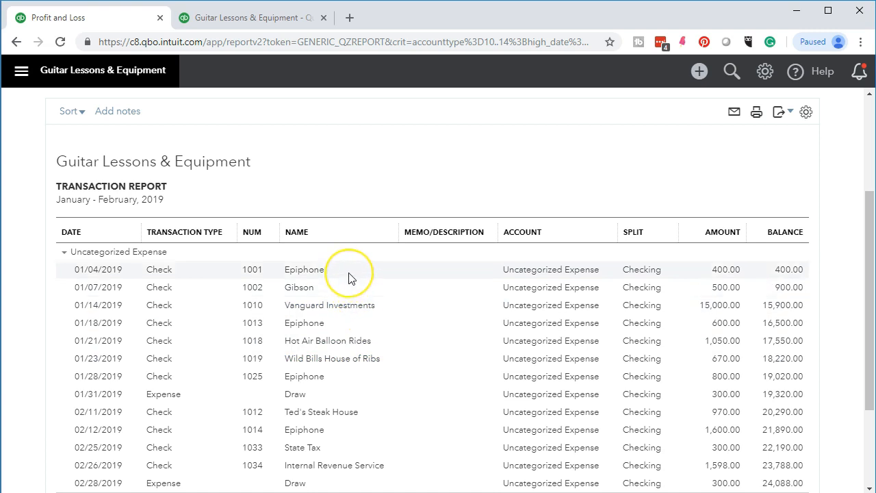
left_click(326, 274)
left_click(308, 274)
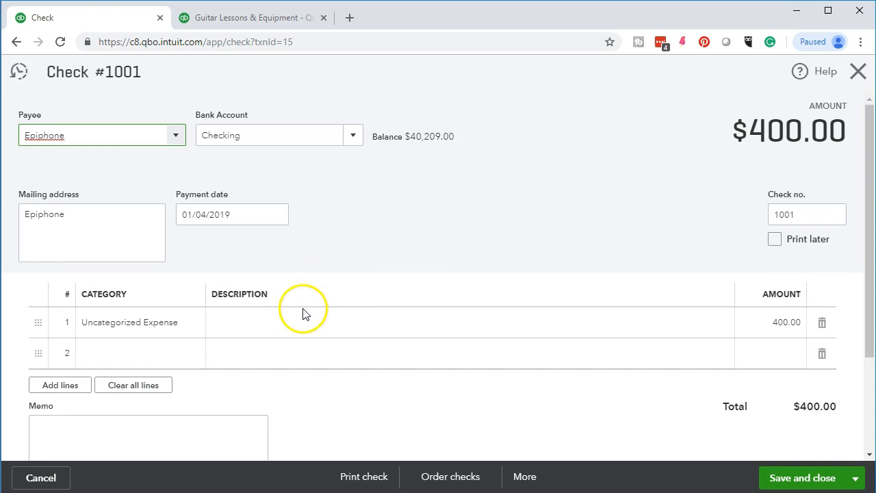
left_click(180, 325)
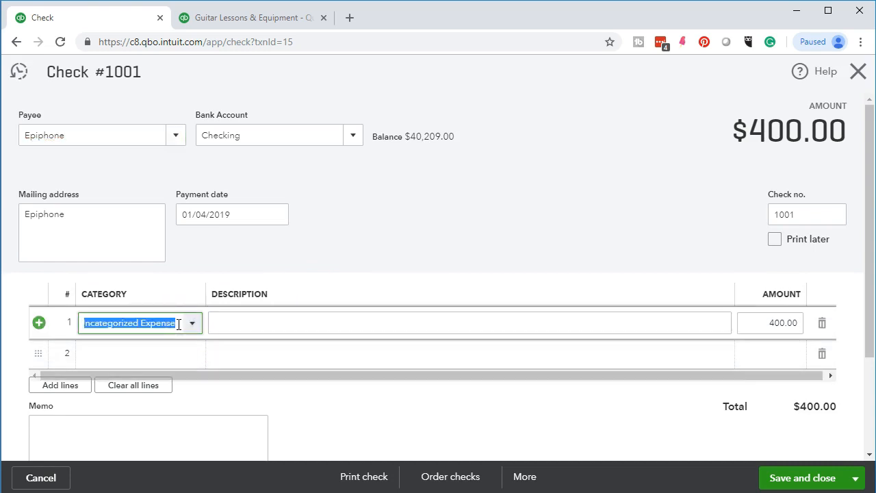
type("Cost of Goods Sold")
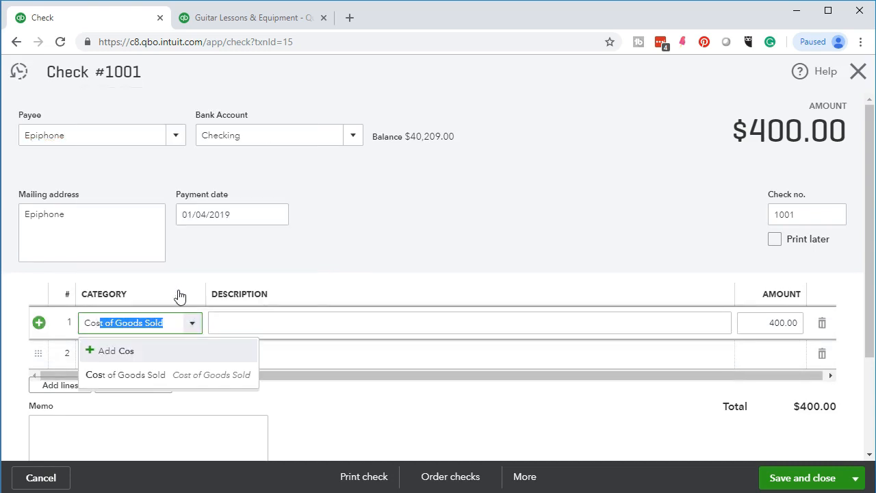
key("Tab")
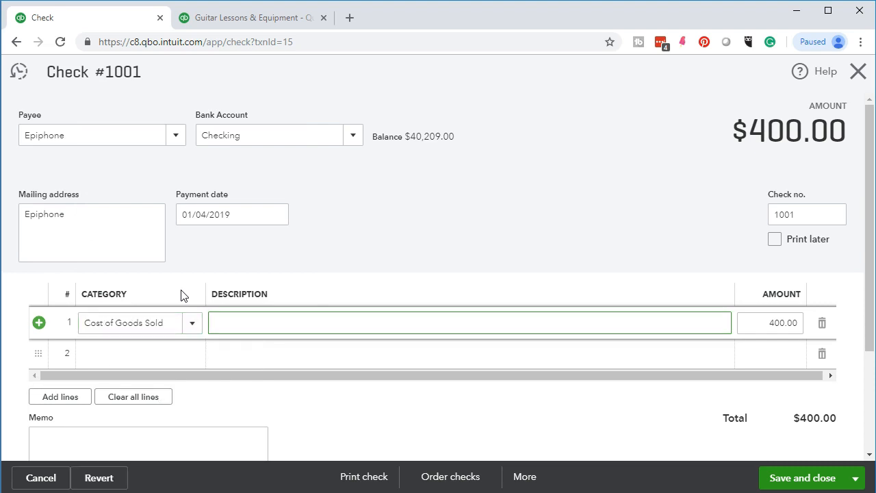
left_click(776, 471)
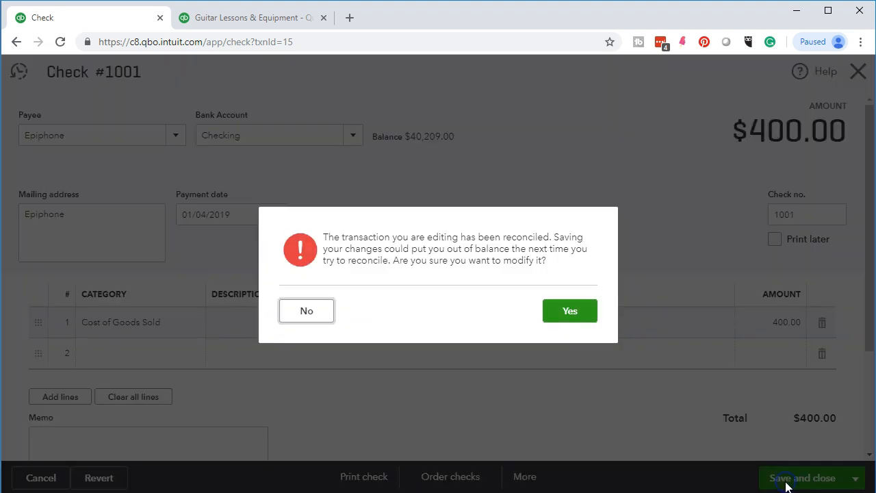
left_click(572, 314)
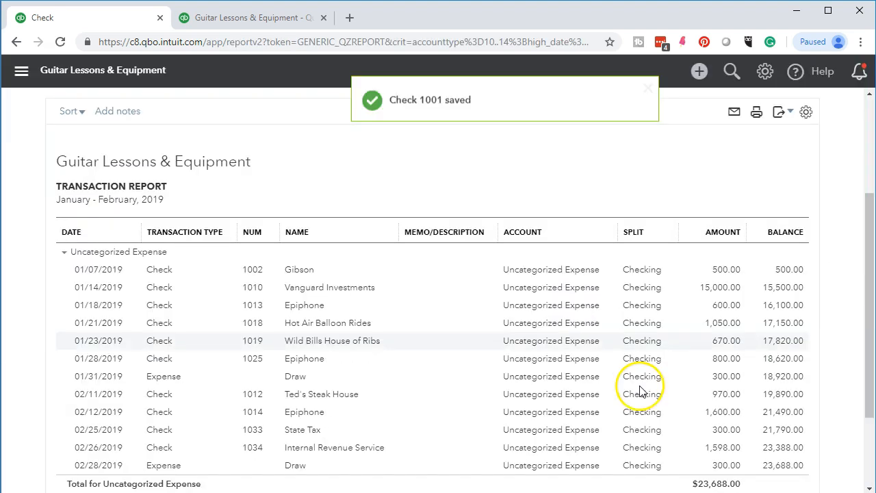
Recategorize the first line of Gibson check 1002 as Cost of Goods Sold and save it, accepting the change to a reconciled transaction
left_click(292, 273)
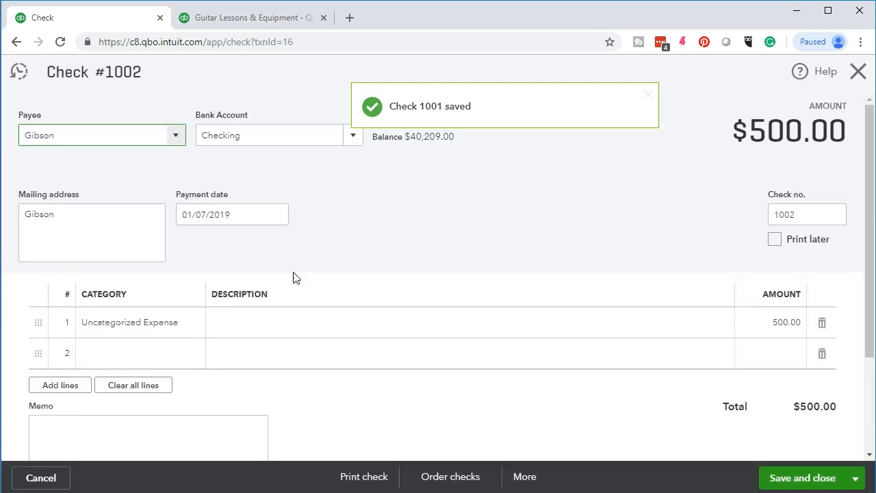
left_click(164, 326)
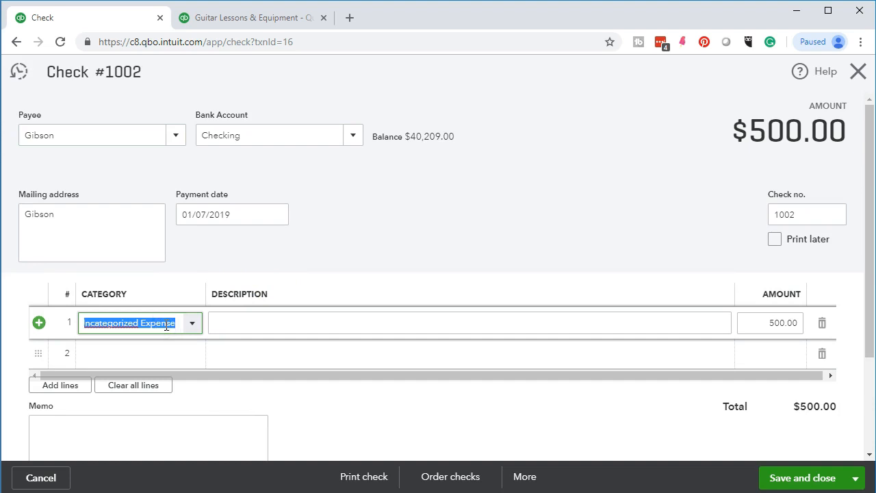
type("cost")
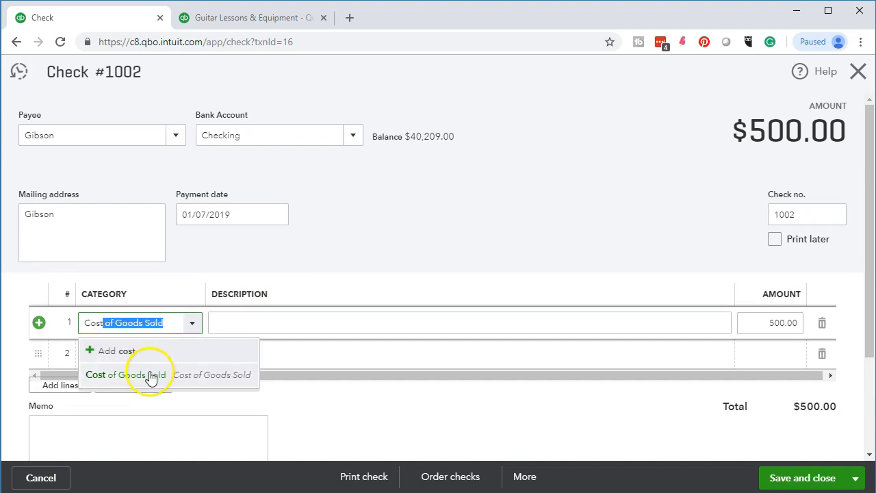
left_click(149, 373)
left_click(773, 478)
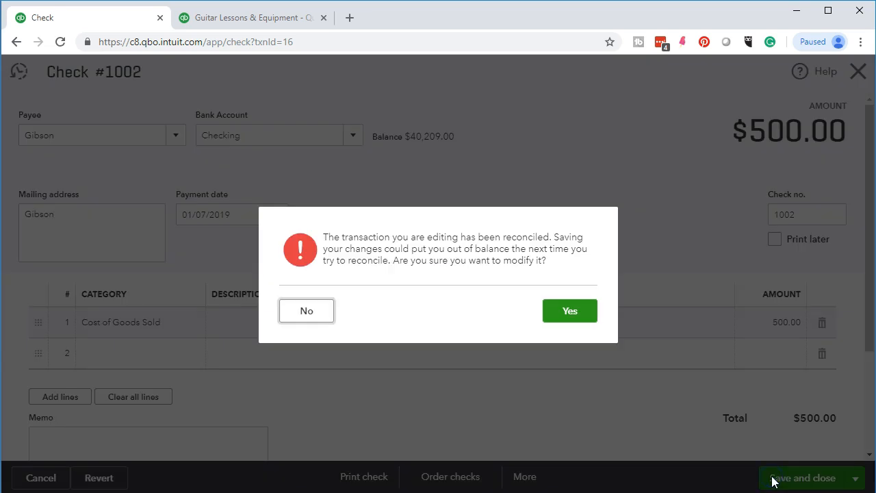
left_click(547, 316)
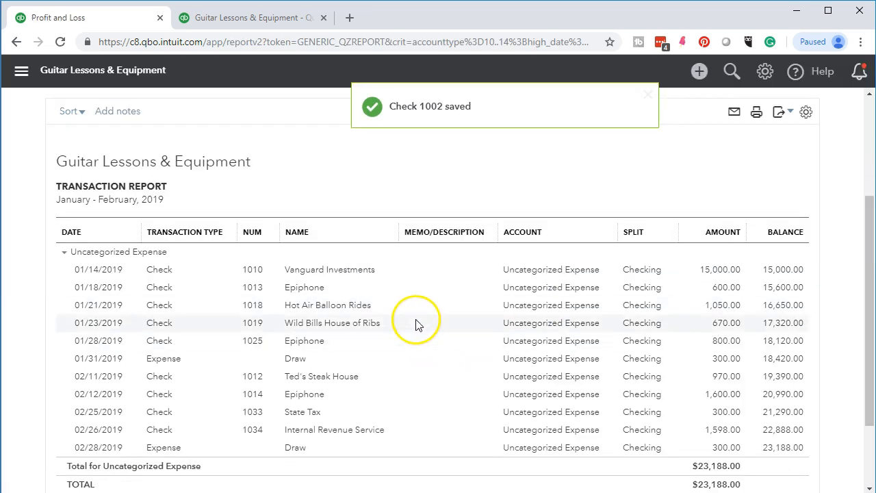
Recategorize the first line of Epiphone check 1013 as Cost of Goods Sold and save it, accepting the change to a reconciled transaction
left_click(319, 293)
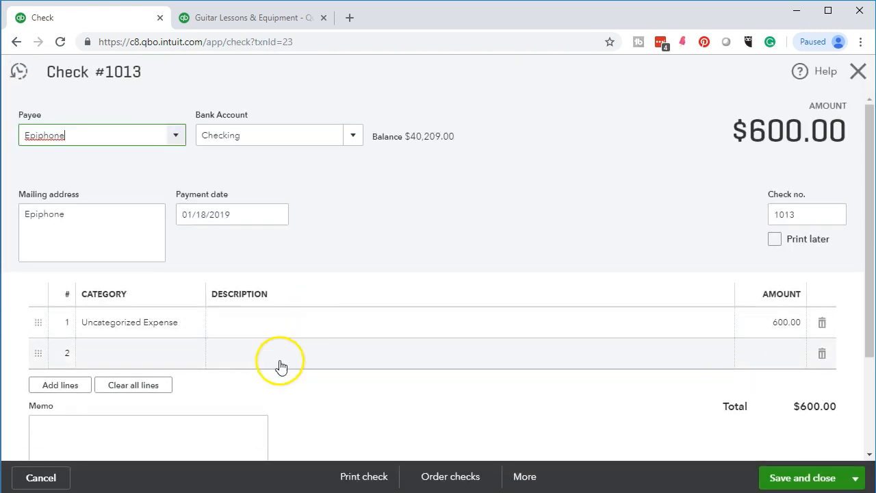
left_click(149, 321)
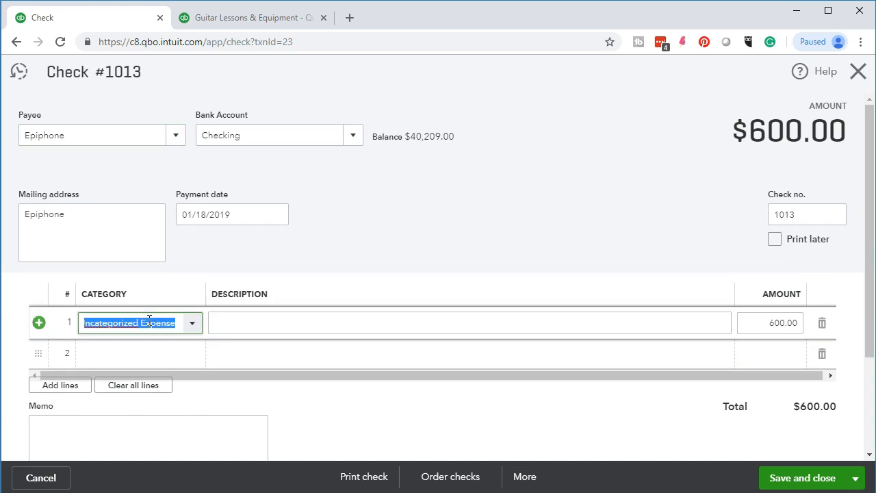
type("cos")
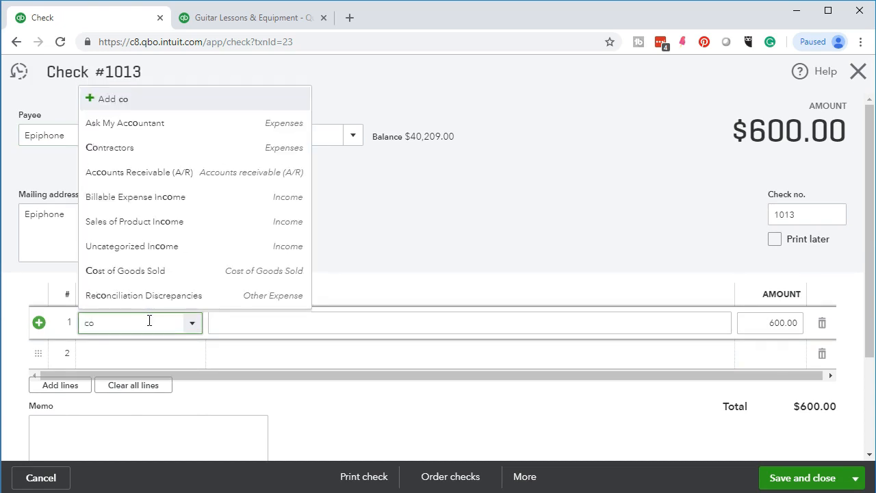
left_click(145, 376)
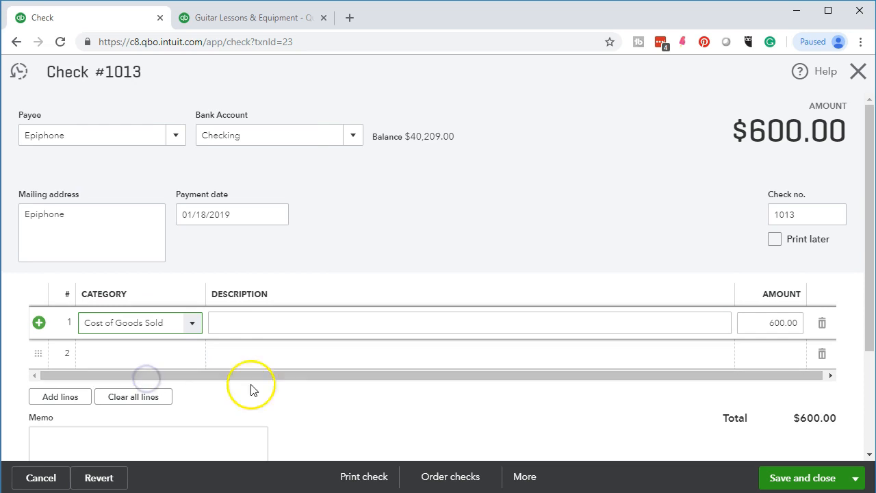
left_click(791, 479)
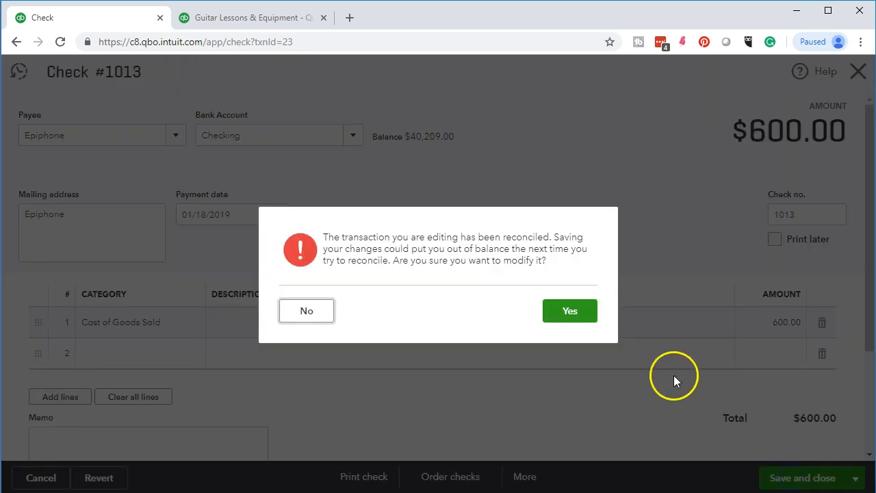
left_click(584, 317)
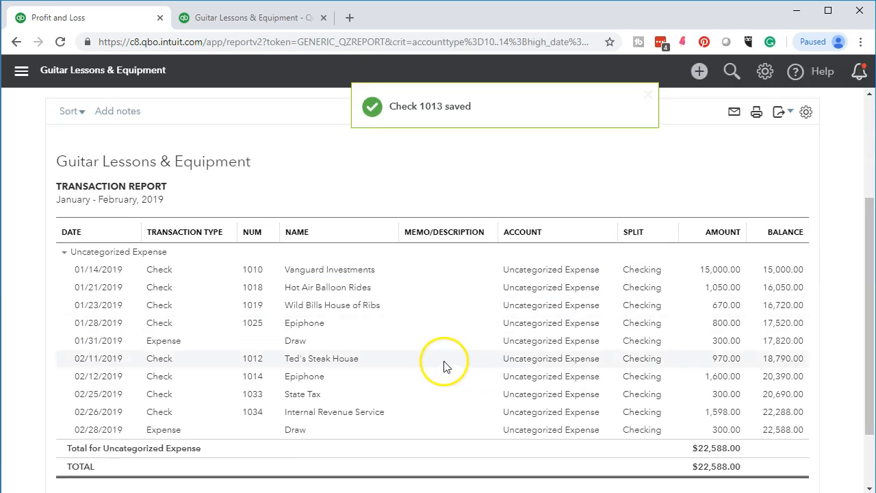
Recategorize the first line of Epiphone check 1025 as Cost of Goods Sold and save it, accepting the change to a reconciled transaction
left_click(310, 325)
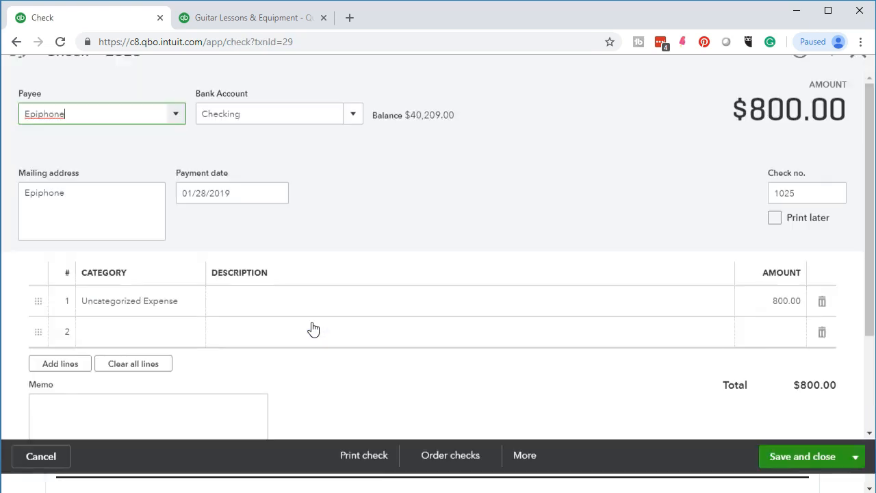
left_click(176, 324)
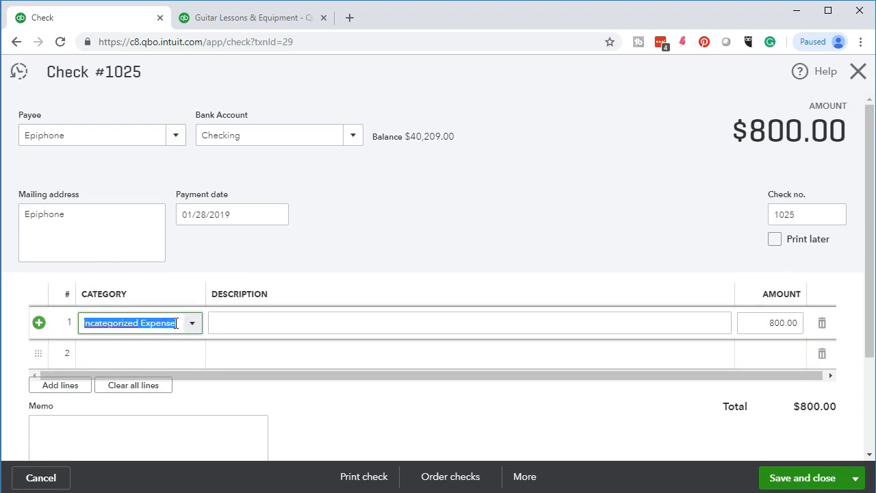
type("co")
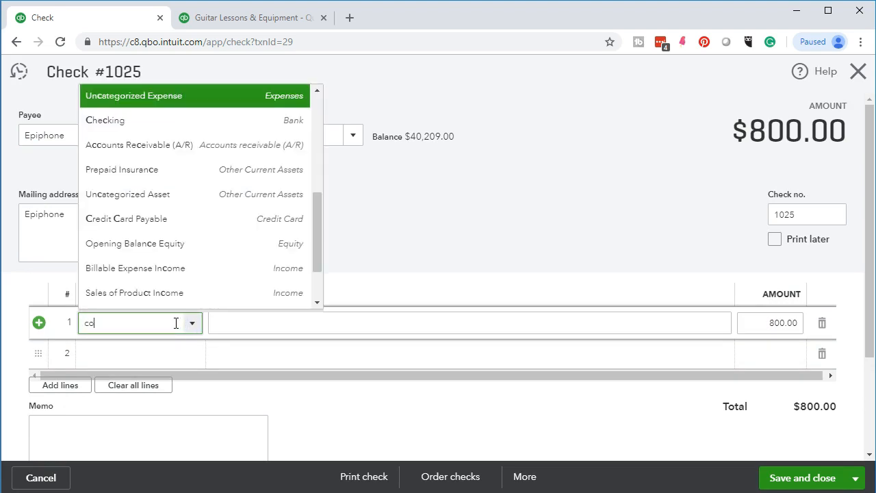
key("Tab")
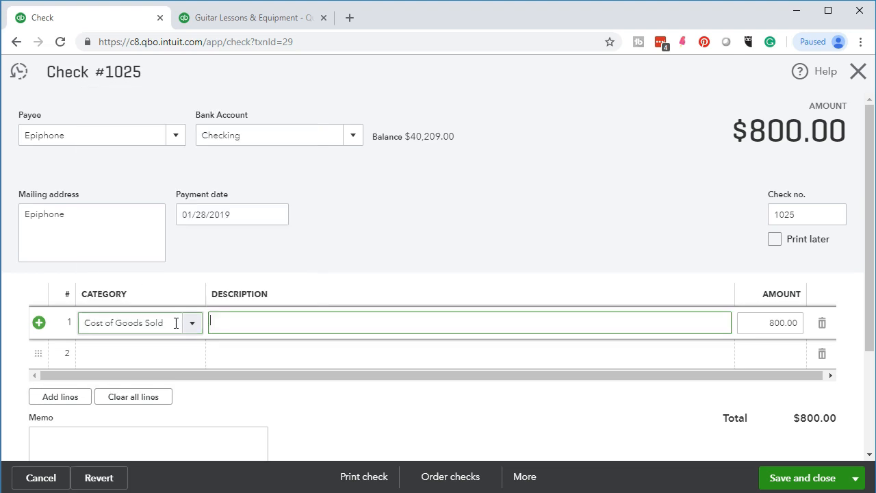
left_click(752, 476)
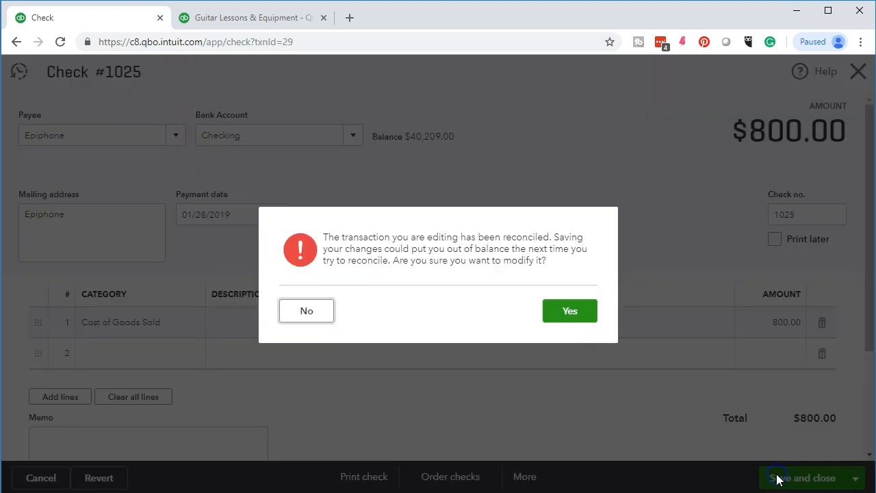
left_click(574, 309)
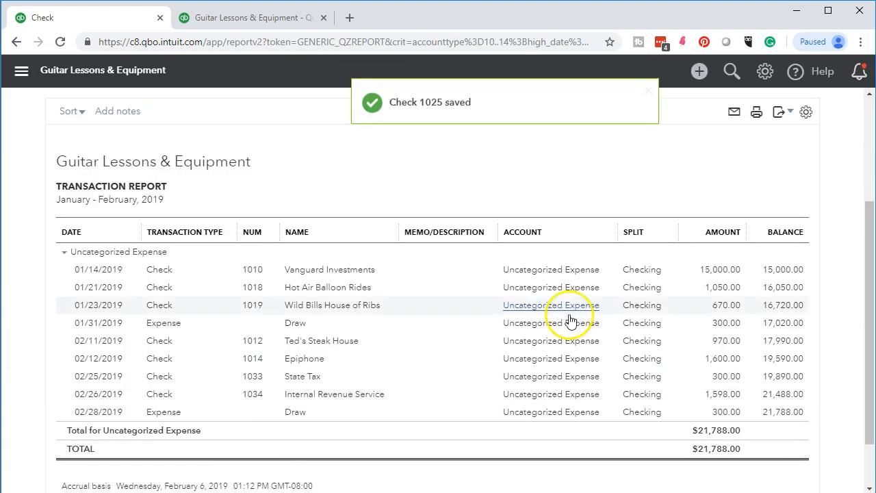
Recategorize the first line of Epiphone check 1014 as Cost of Goods Sold and save it, accepting the change to a reconciled transaction
left_click(305, 358)
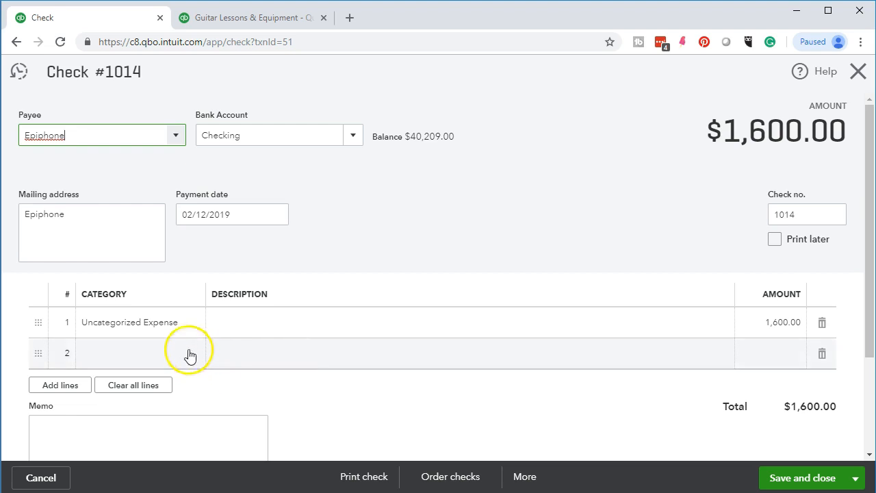
left_click(171, 328)
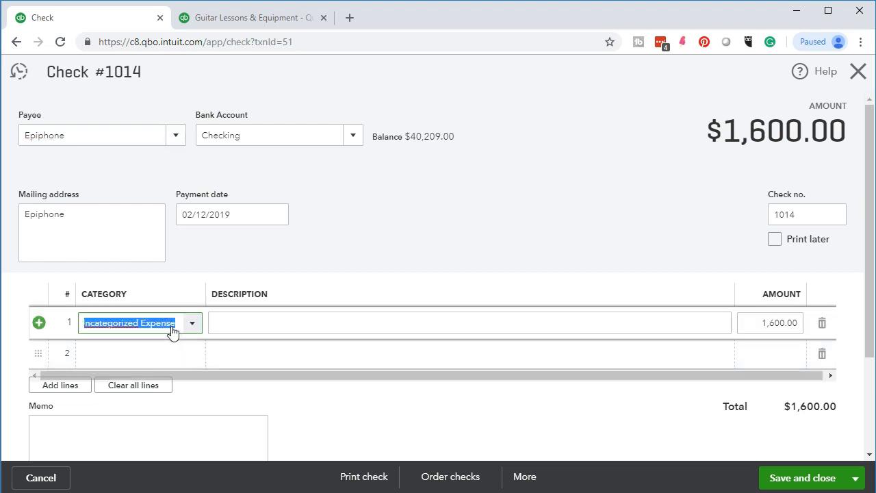
type("cos")
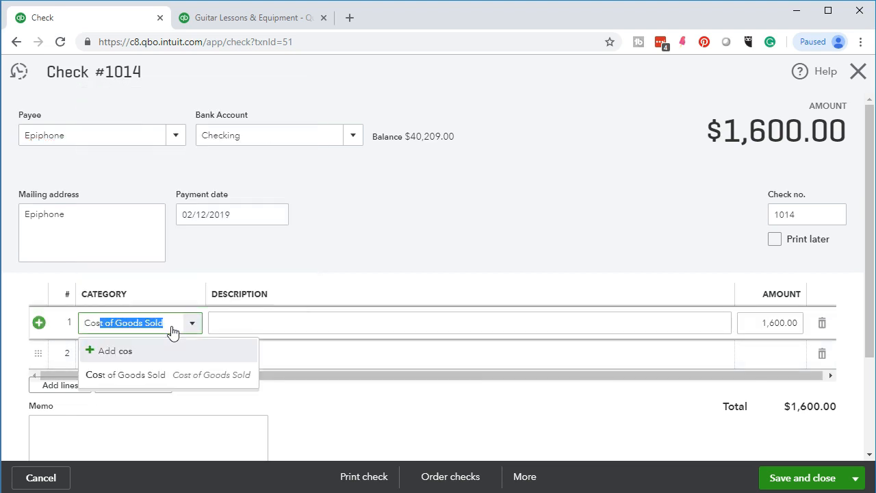
left_click(156, 375)
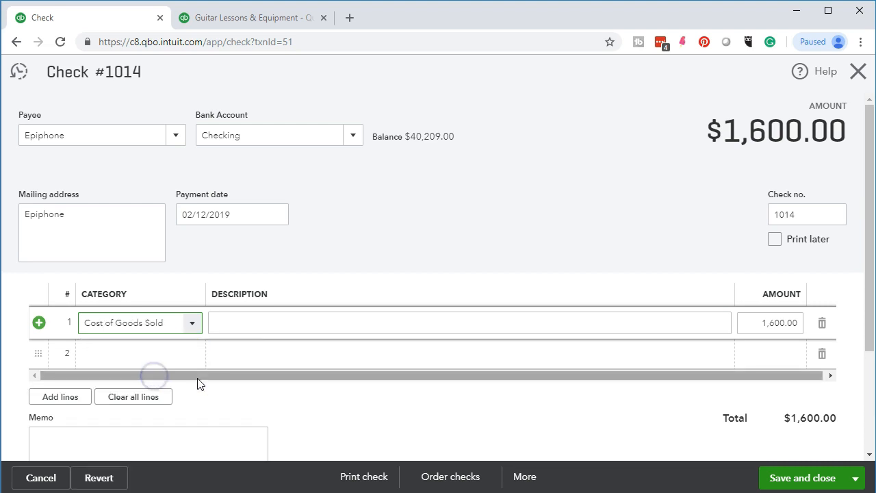
left_click(774, 478)
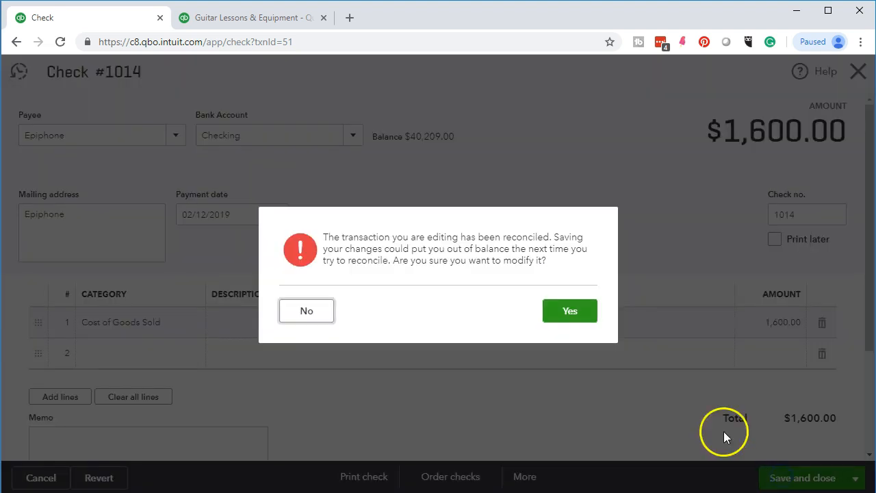
left_click(579, 319)
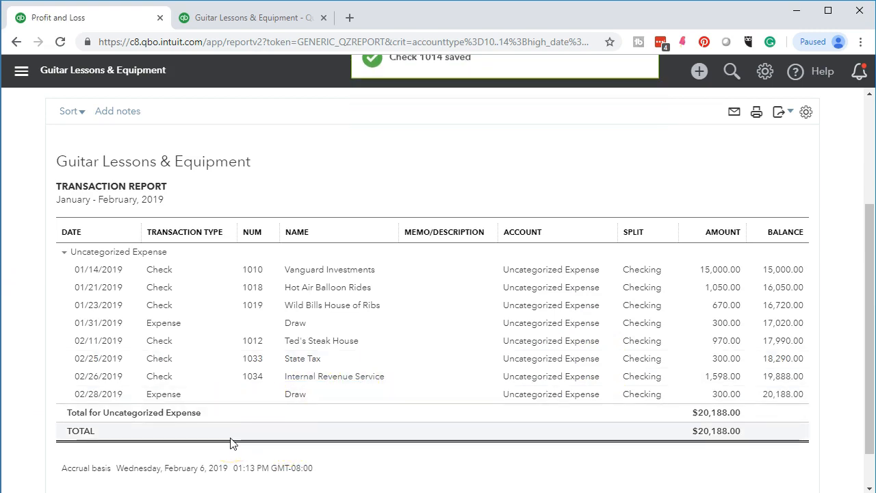
Return to the Profit and Loss report, review the transactions behind Cost of Goods Sold, and go back to the report summary
scroll(196, 264, "up", 3)
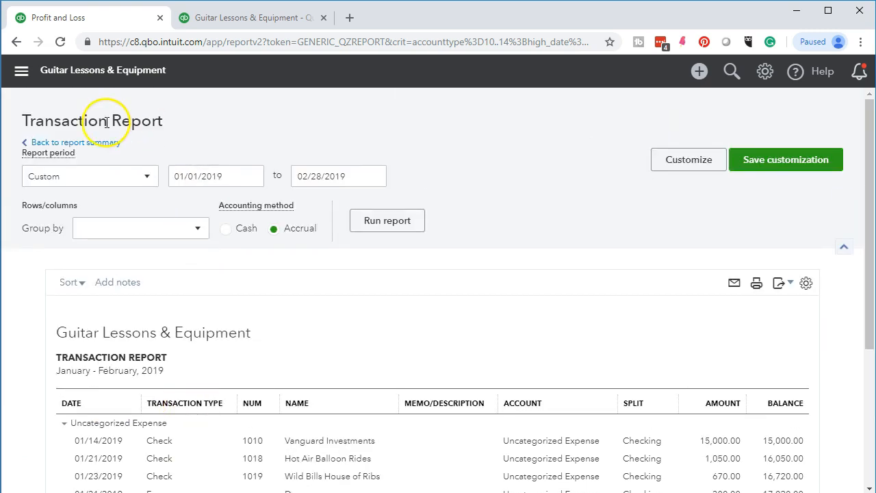
left_click(96, 143)
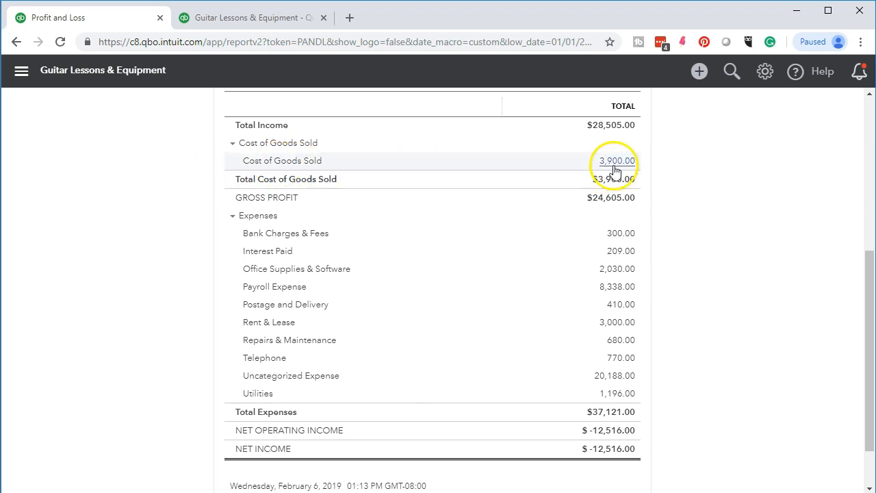
scroll(528, 251, "up", 2)
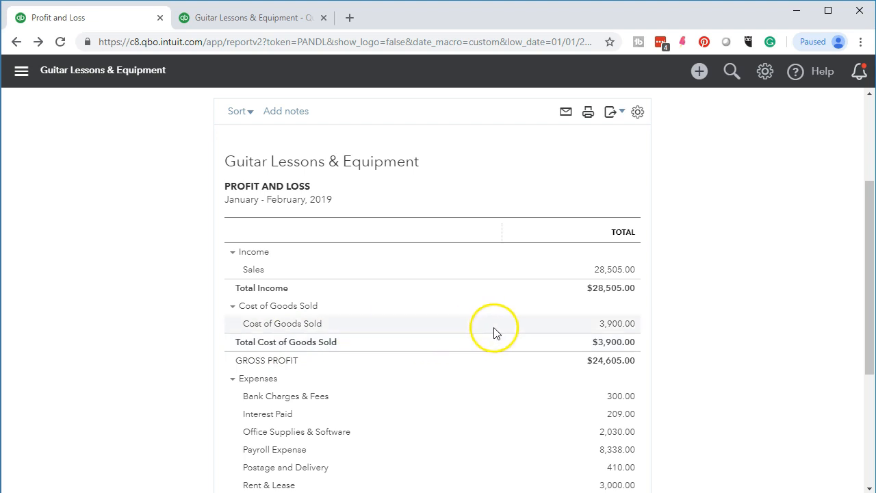
left_click(592, 327)
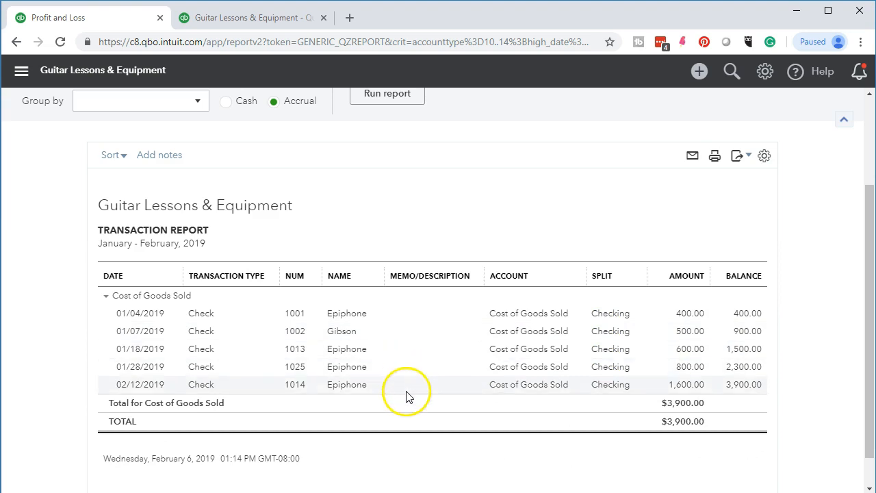
scroll(414, 435, "up", 3)
left_click(109, 145)
scroll(114, 154, "down", 3)
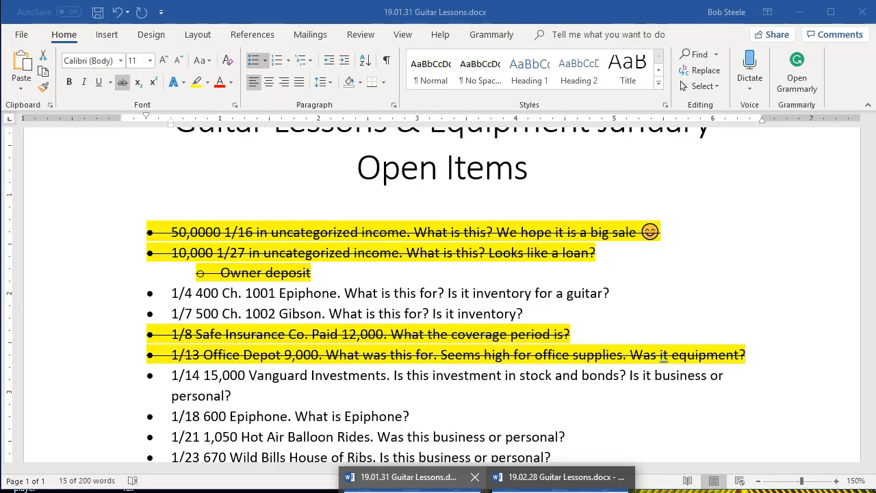
Switch to the January open items document in Word and mark the Epiphone check 1001 and Gibson check 1002 items with yellow highlighting and strikethrough
mouse_move(554, 477)
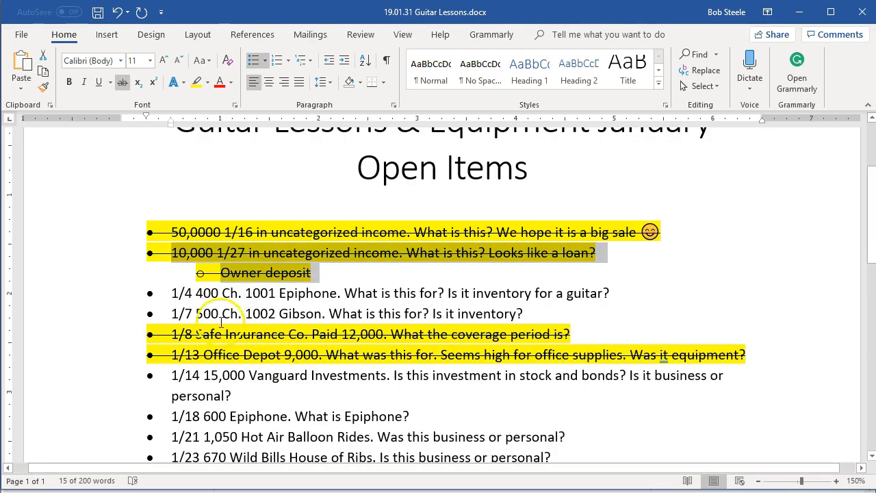
left_click(410, 477)
left_click_drag(170, 293, 559, 314)
left_click(196, 81)
left_click(186, 295)
left_click_drag(171, 292, 546, 314)
left_click(121, 81)
scroll(369, 411, "down", 1)
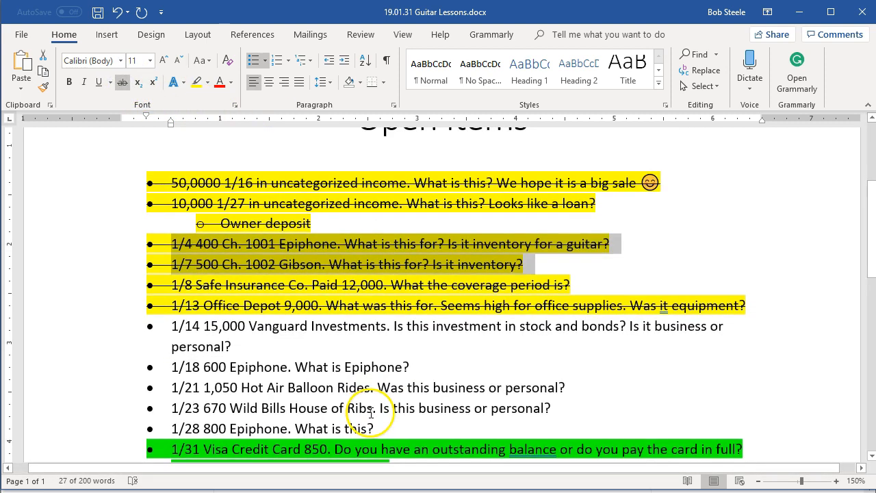
scroll(370, 411, "down", 1)
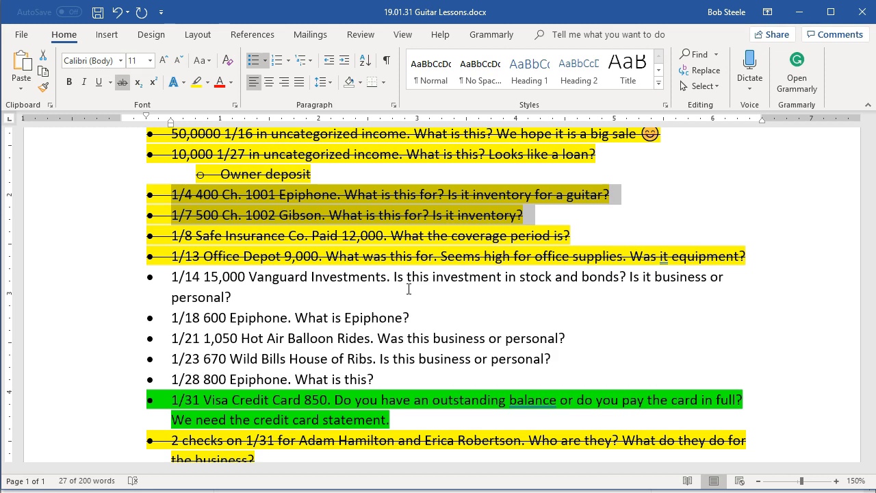
Switch back to QuickBooks and open Vanguard Investments check 1010 from the Uncategorized Expense transactions of the Profit and Loss report
left_click(301, 305)
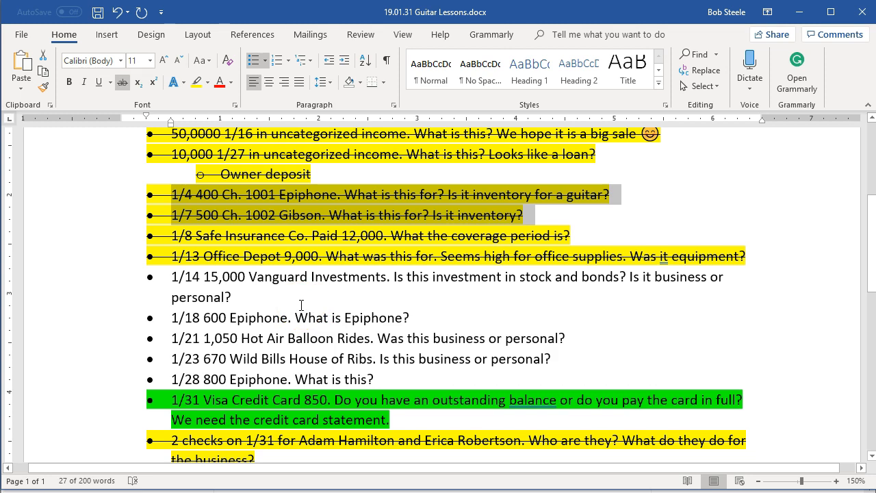
left_click(543, 175)
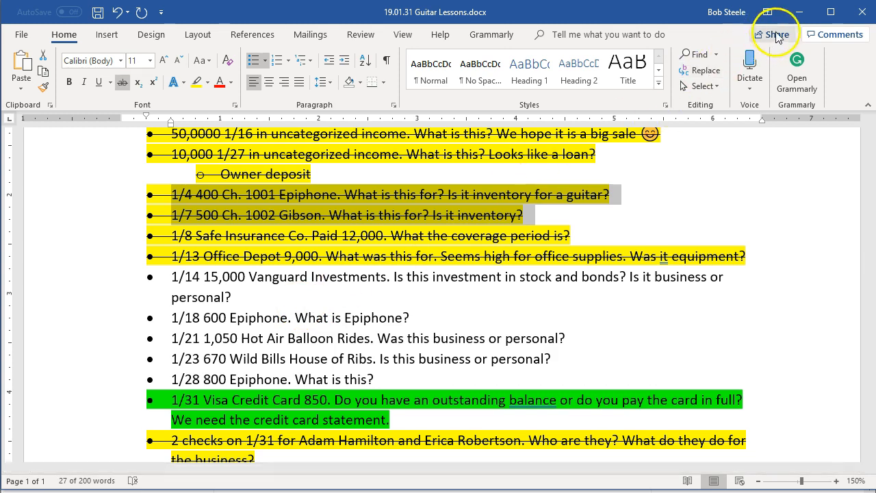
left_click(798, 11)
scroll(573, 308, "down", 2)
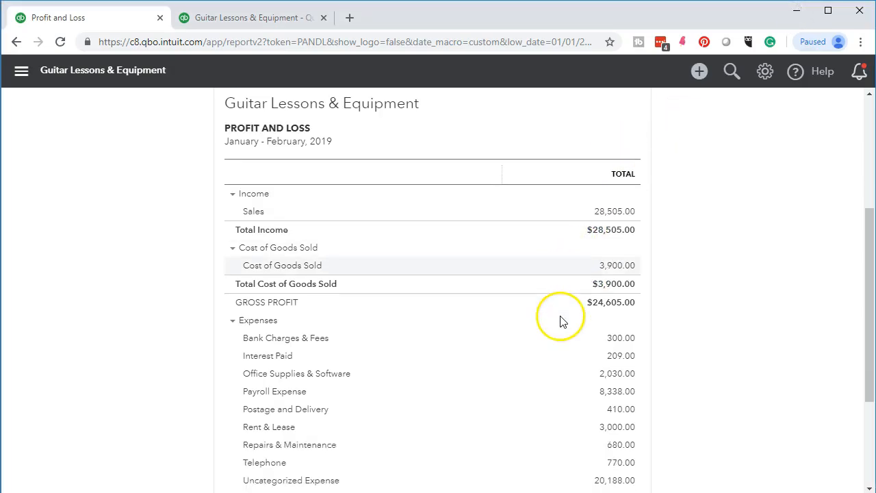
left_click(600, 378)
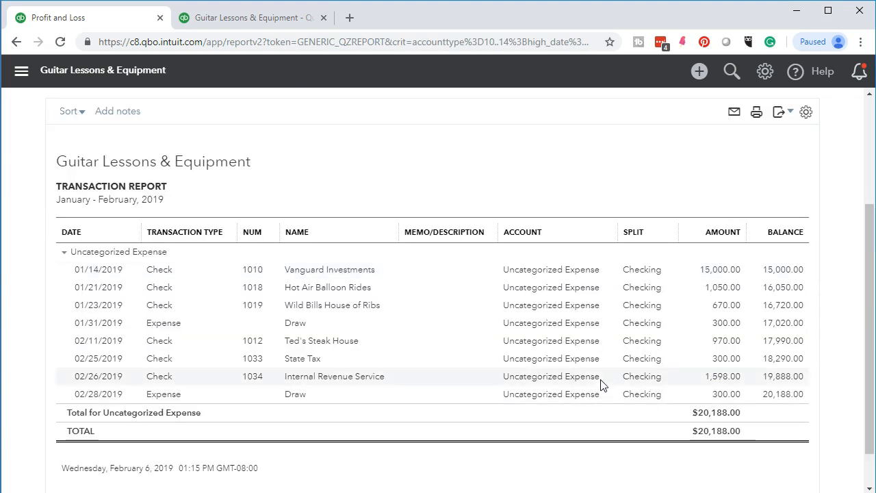
left_click(711, 273)
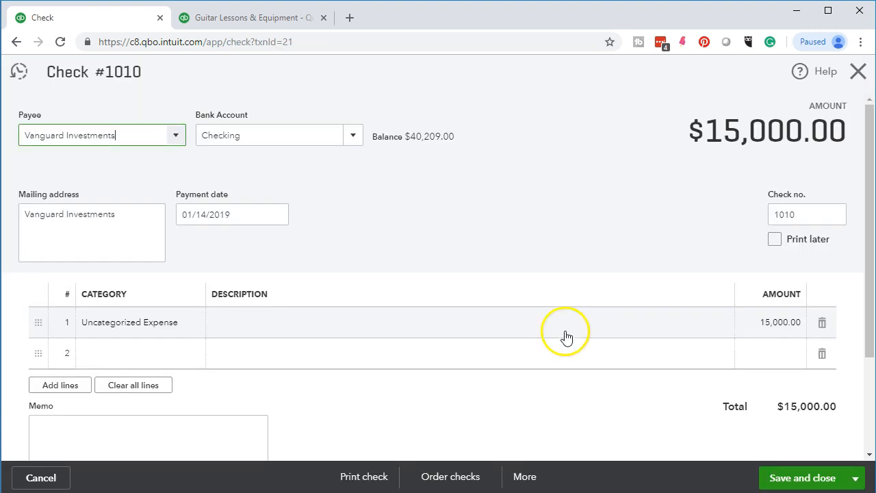
Assign the first line of check 1010 to a new account named Investment, type Other Current Assets, detail type Investments - Other
left_click(181, 323)
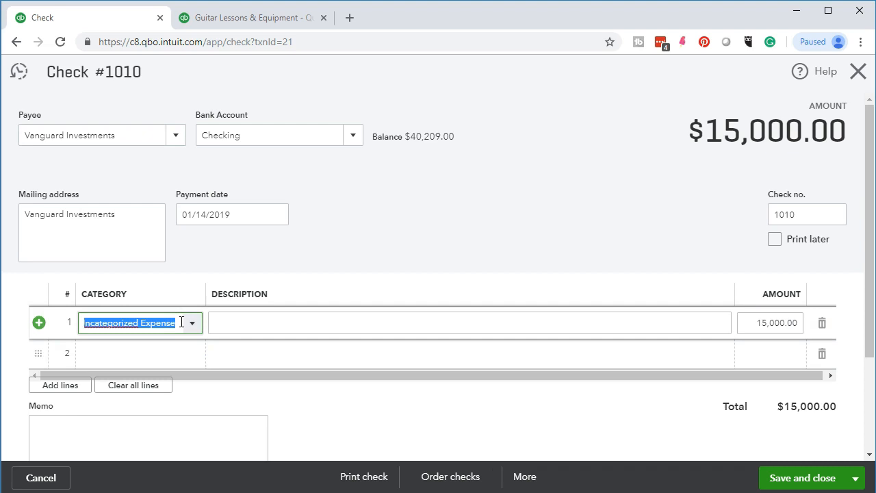
type("Investment")
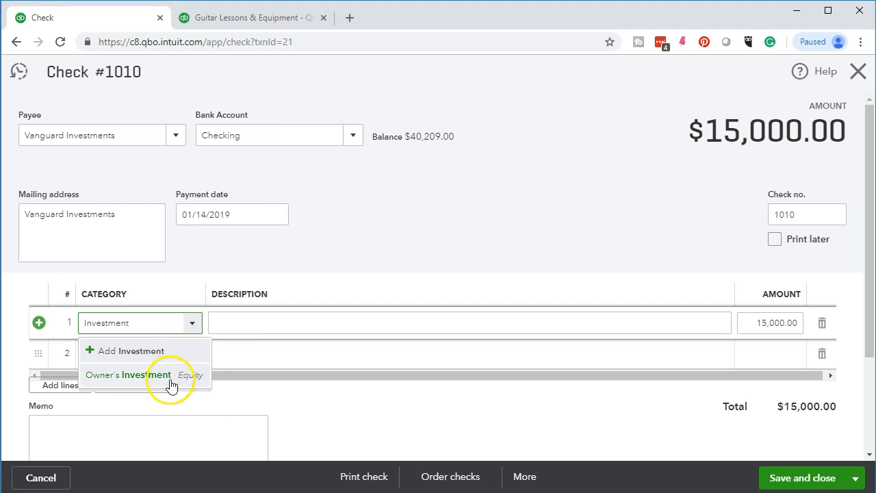
left_click(165, 356)
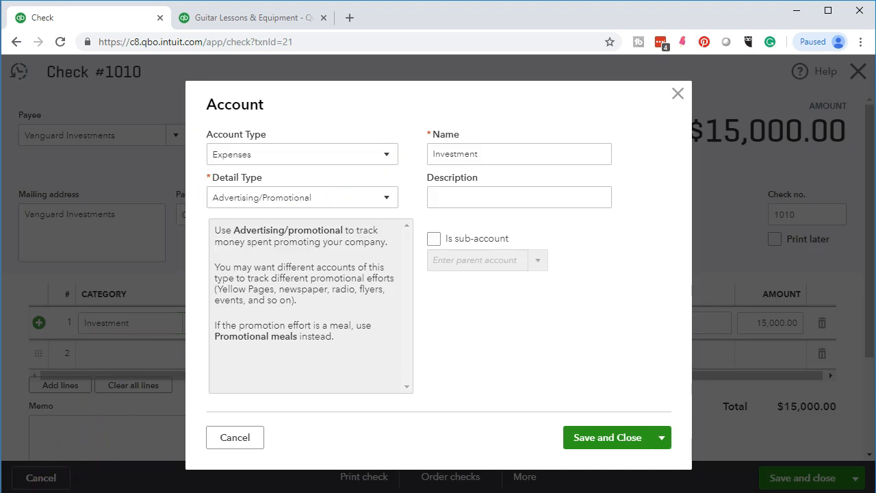
left_click(387, 154)
scroll(348, 261, "up", 1)
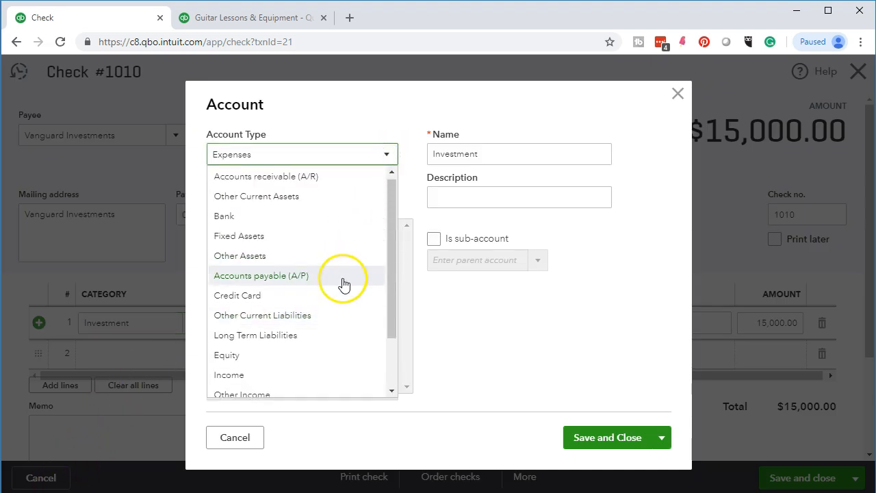
left_click(284, 203)
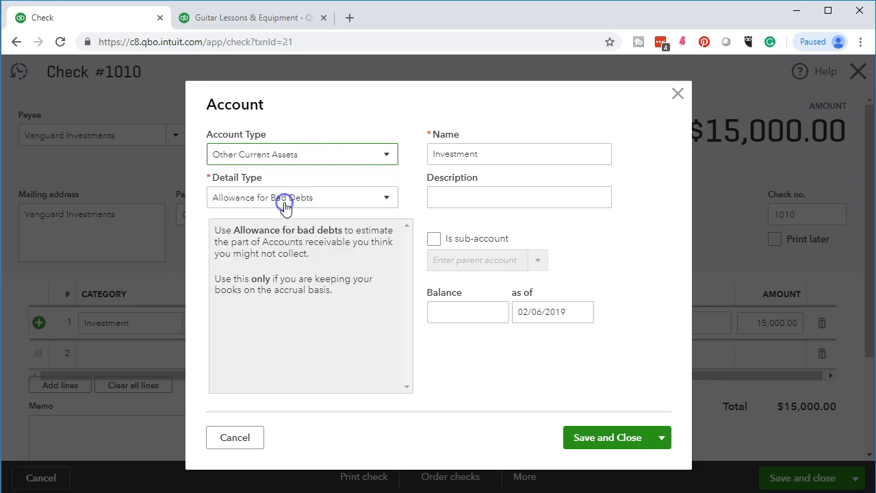
left_click(288, 198)
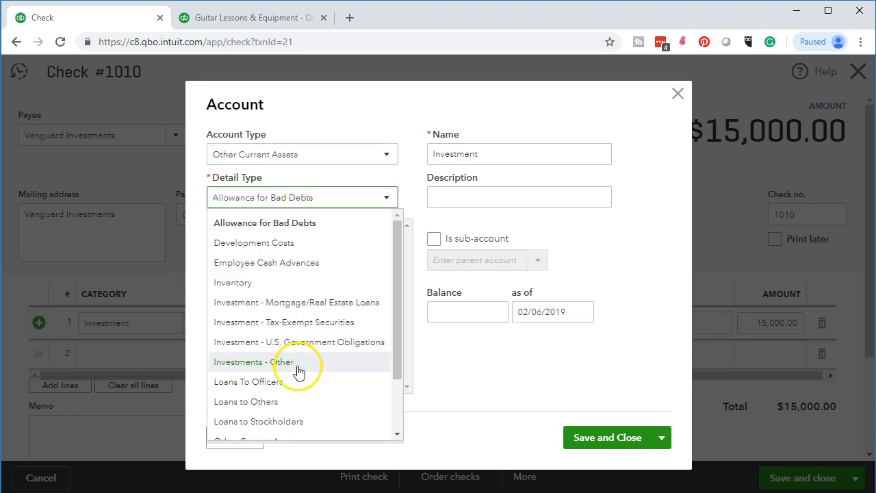
left_click(298, 370)
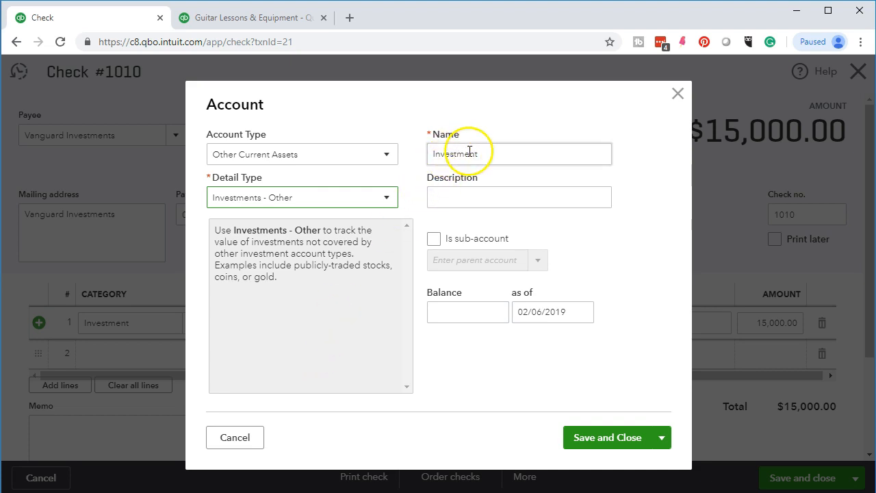
left_click(597, 438)
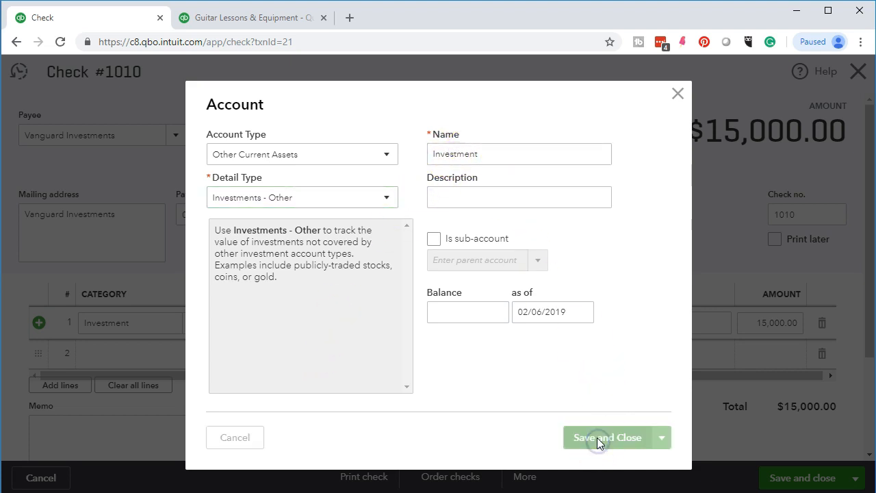
Save and close Vanguard Investments check 1010, accepting the change to a reconciled transaction
scroll(587, 396, "down", 1)
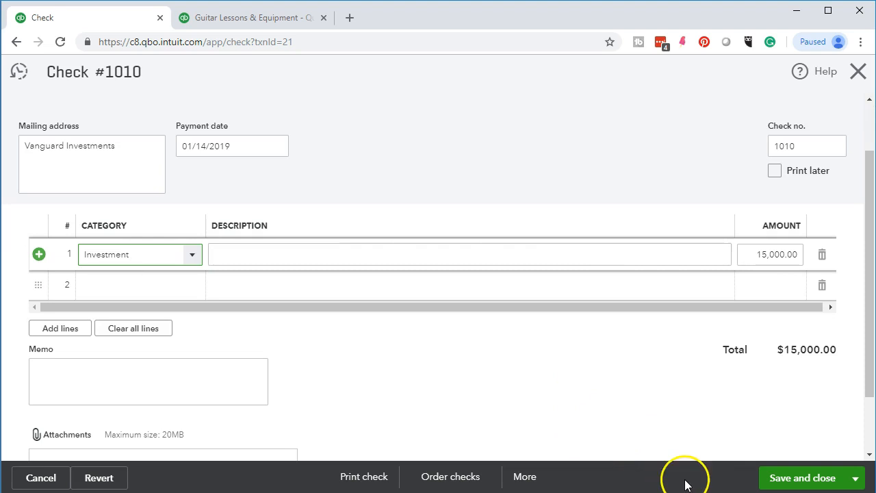
left_click(775, 483)
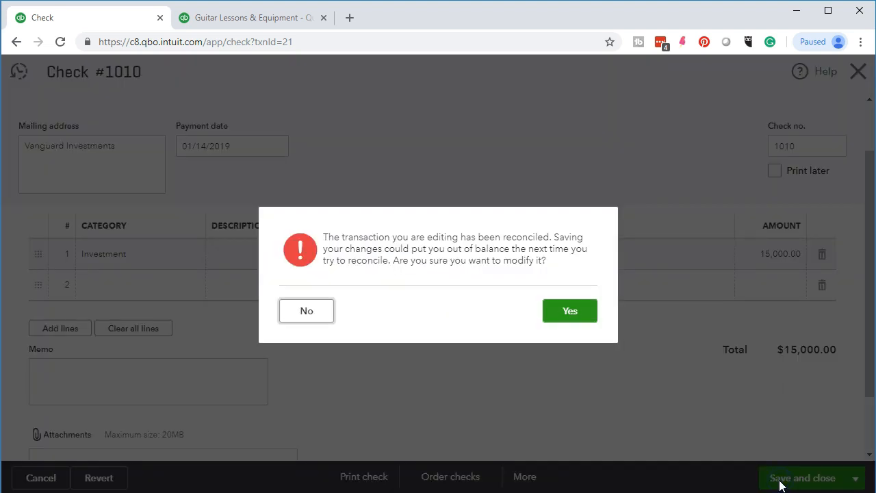
left_click(574, 316)
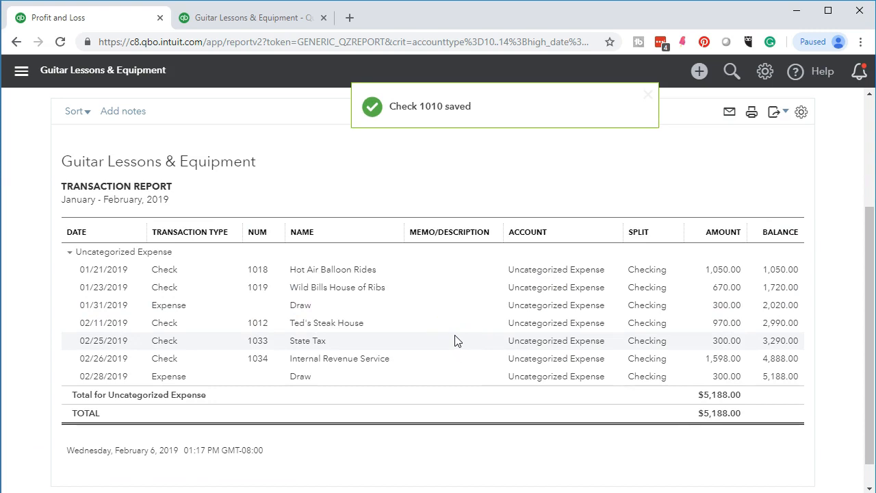
Rerun the Balance Sheet report and review the Investment account under Other Current Assets
left_click(245, 24)
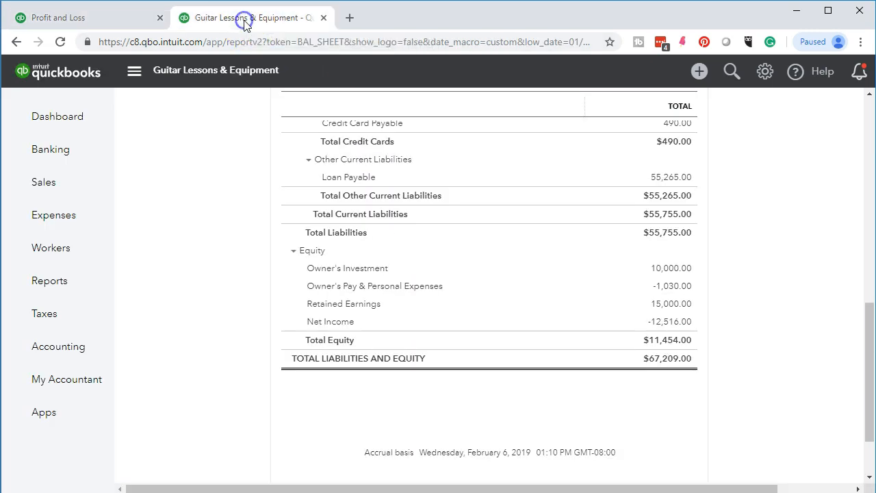
scroll(226, 212, "up", 10)
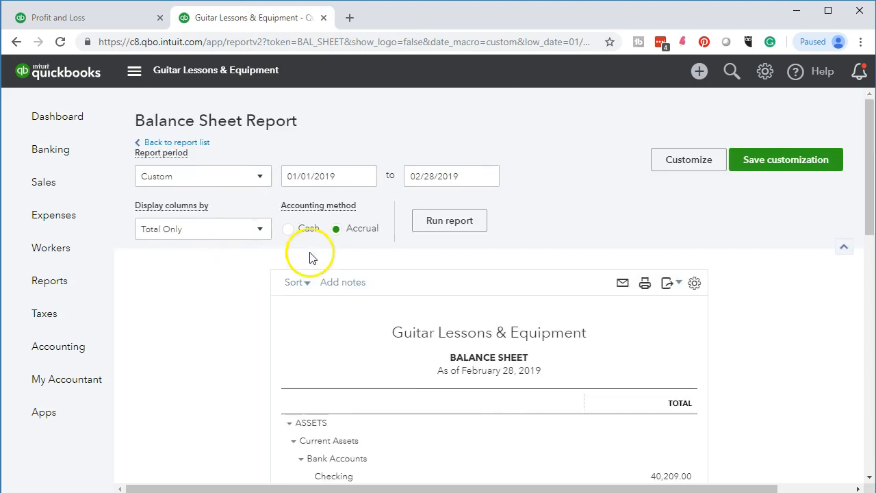
left_click(469, 227)
scroll(330, 326, "down", 2)
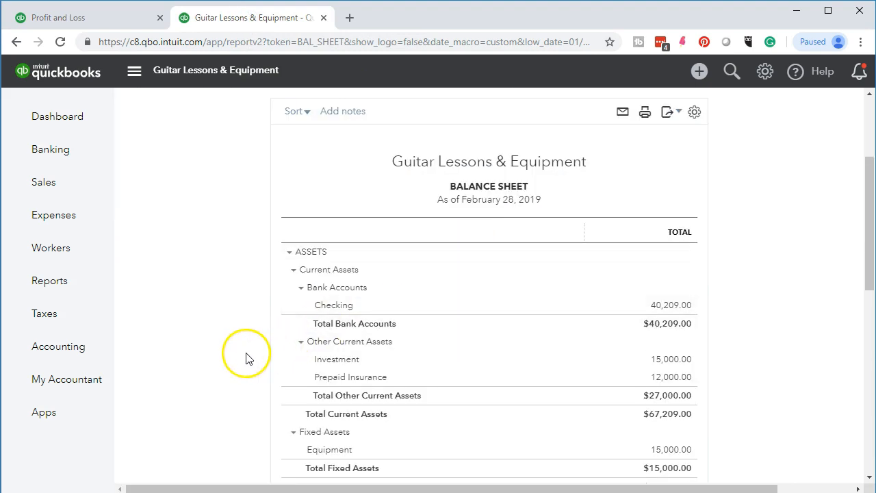
scroll(245, 358, "down", 1)
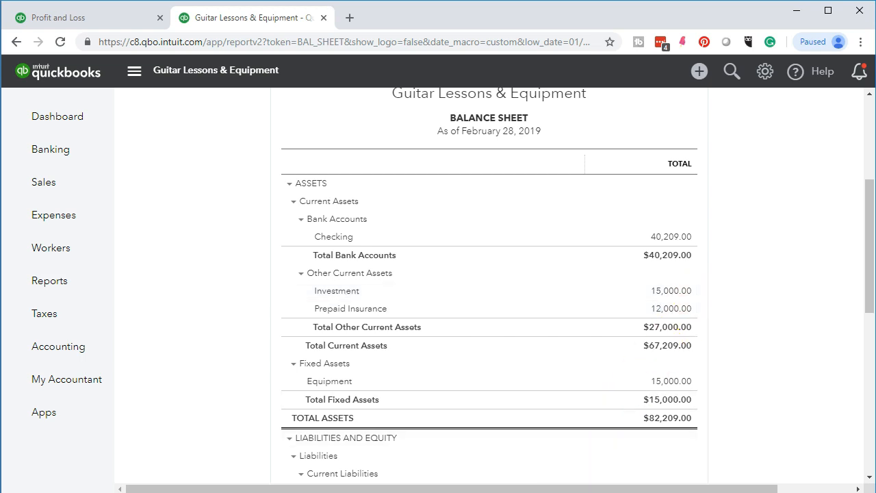
Switch to the open items document in Word and mark the 1/14 Vanguard Investments item with yellow highlighting and strikethrough
mouse_move(486, 491)
left_click(409, 477)
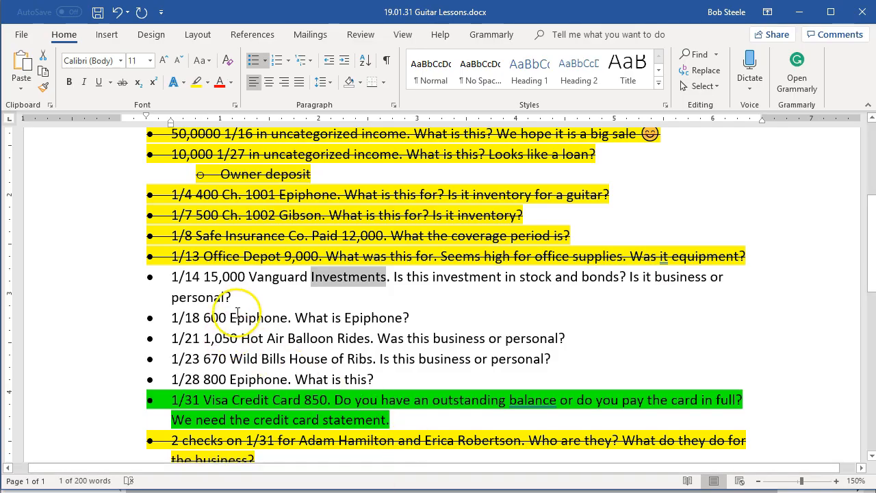
triple_click(176, 279)
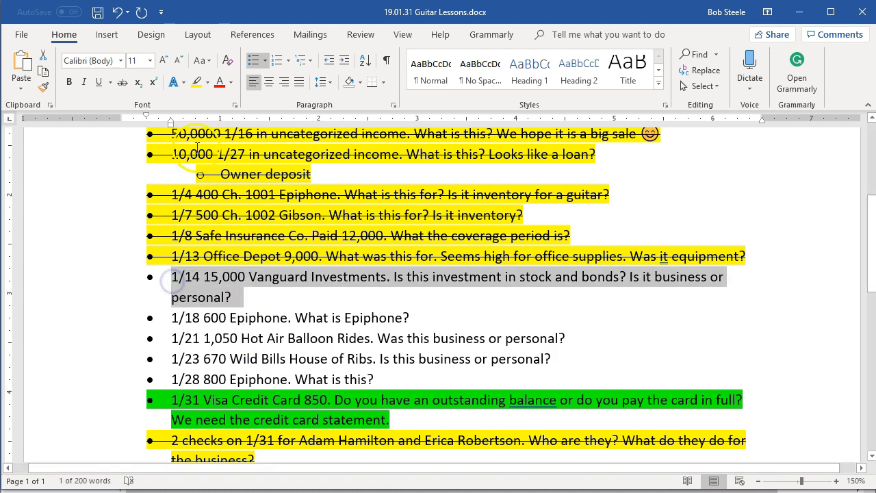
left_click(195, 82)
left_click_drag(247, 297, 169, 270)
left_click(122, 82)
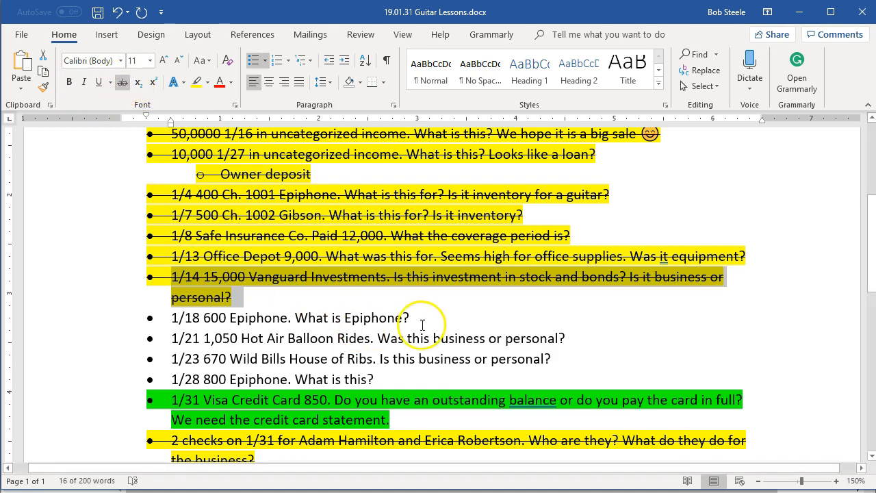
Copy the formatting of the 1/14 Vanguard Investments item onto the 1/18 600 Epiphone item with Format Painter
left_click_drag(410, 317, 170, 303)
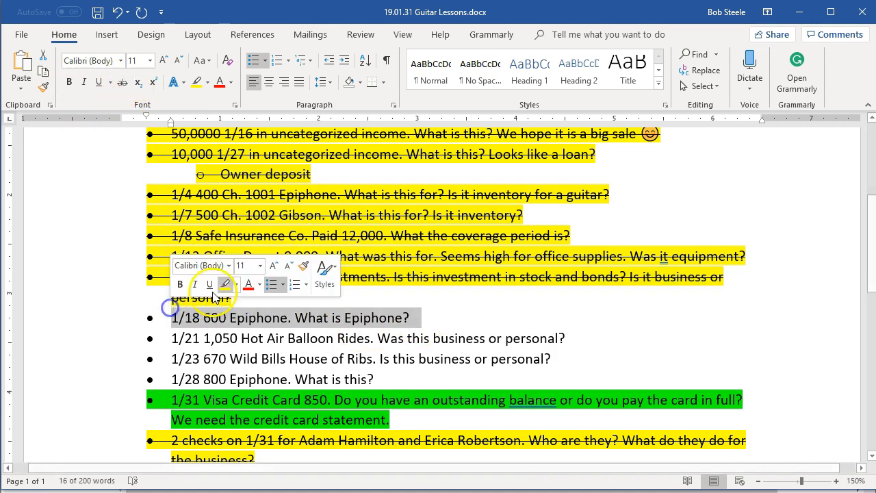
left_click(287, 318)
left_click_drag(247, 300, 180, 277)
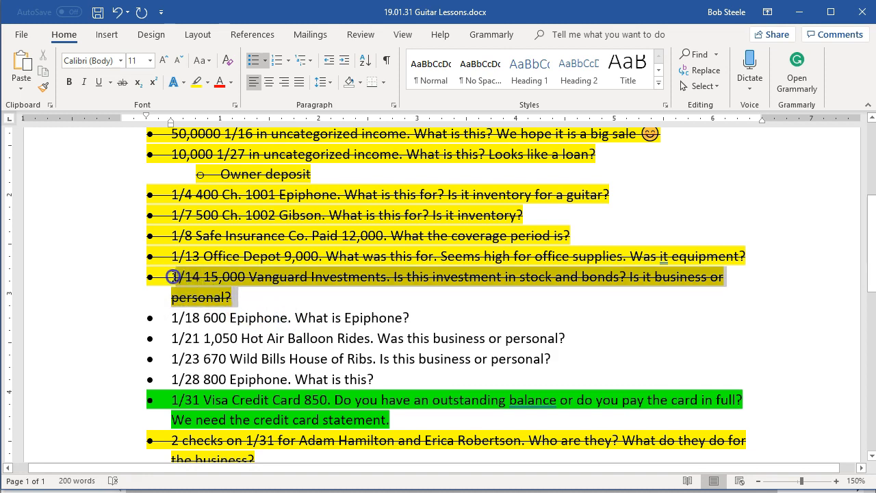
left_click(42, 86)
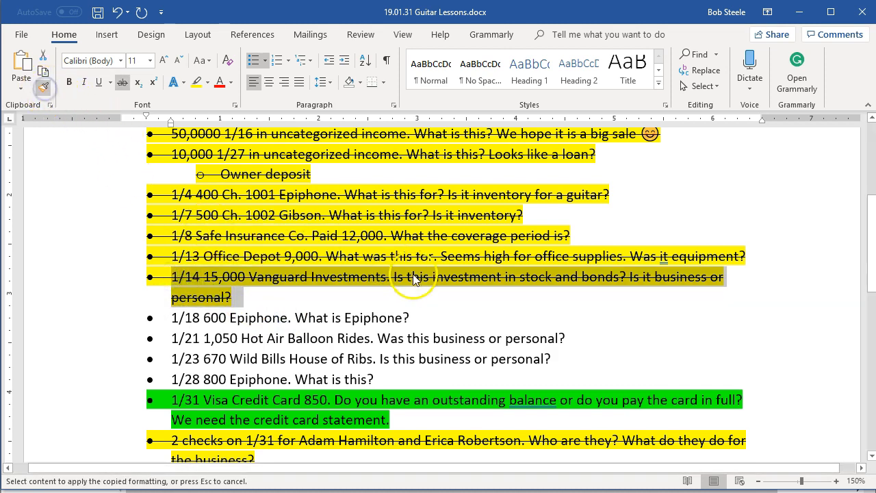
left_click_drag(410, 318, 168, 316)
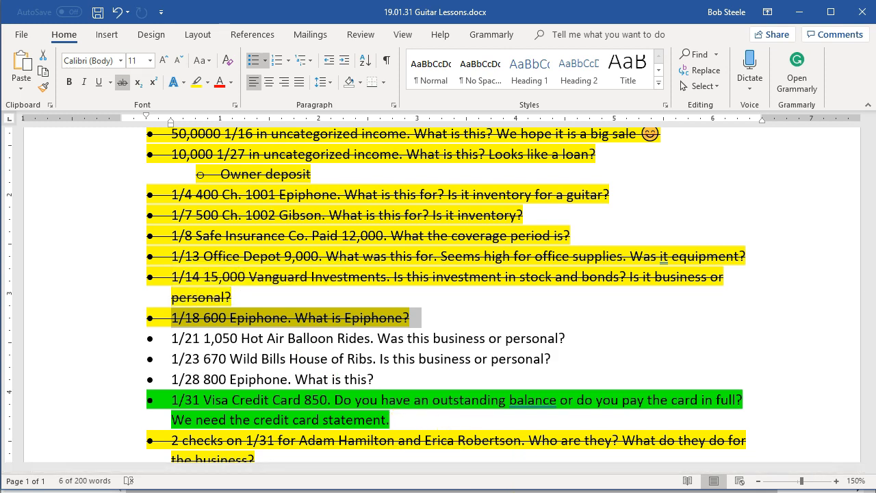
Switch back to QuickBooks and open Hot Air Balloon Rides check 1018 from the Uncategorized Expense transaction report
left_click(386, 492)
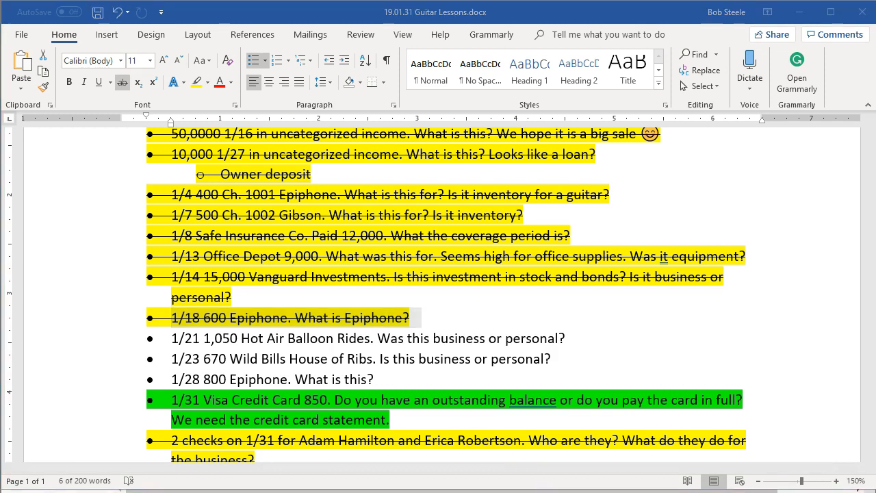
left_click(464, 485)
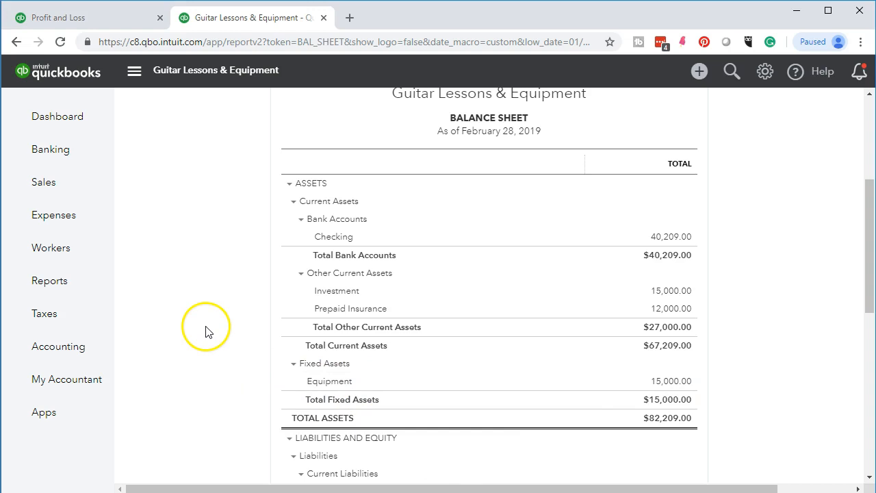
left_click(110, 20)
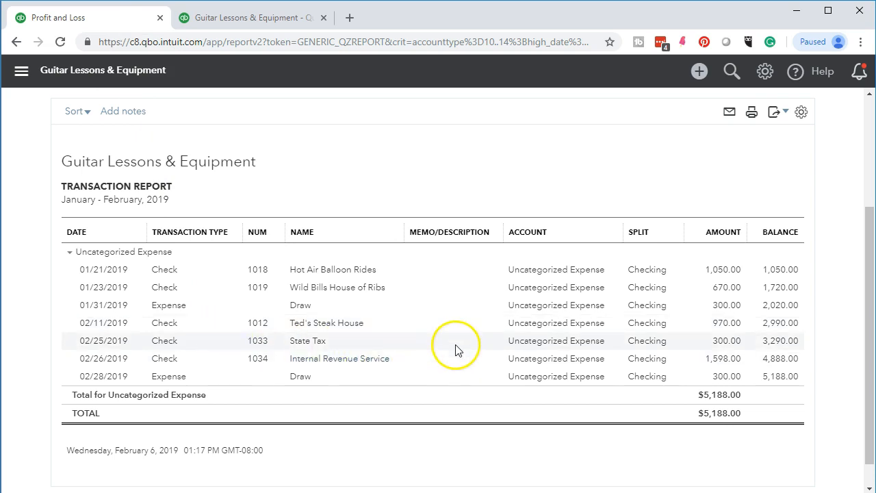
left_click(713, 277)
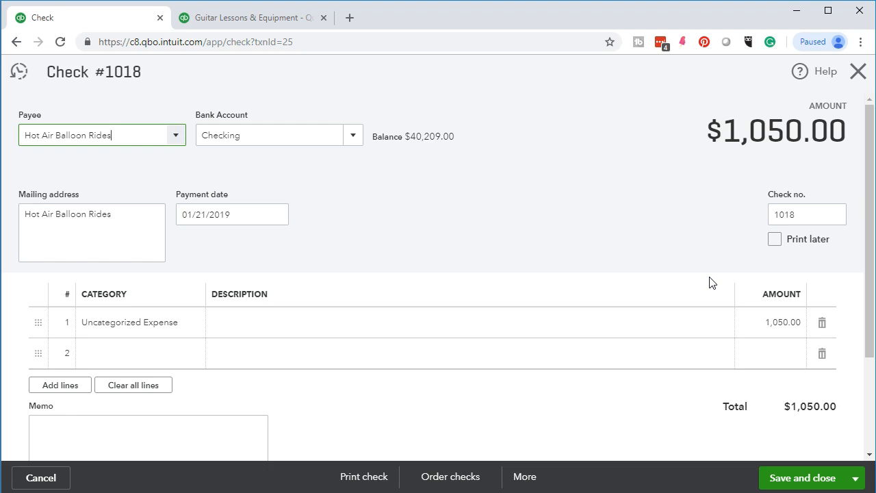
Recategorize the first line of check 1018 as Owner's Pay & Personal Expenses and save it, accepting the change to a reconciled transaction
left_click(168, 331)
left_click(192, 327)
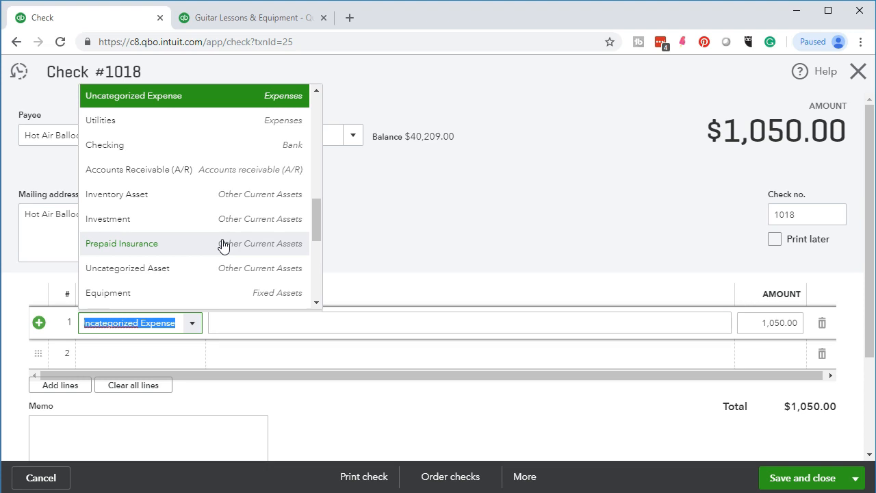
scroll(223, 245, "down", 4)
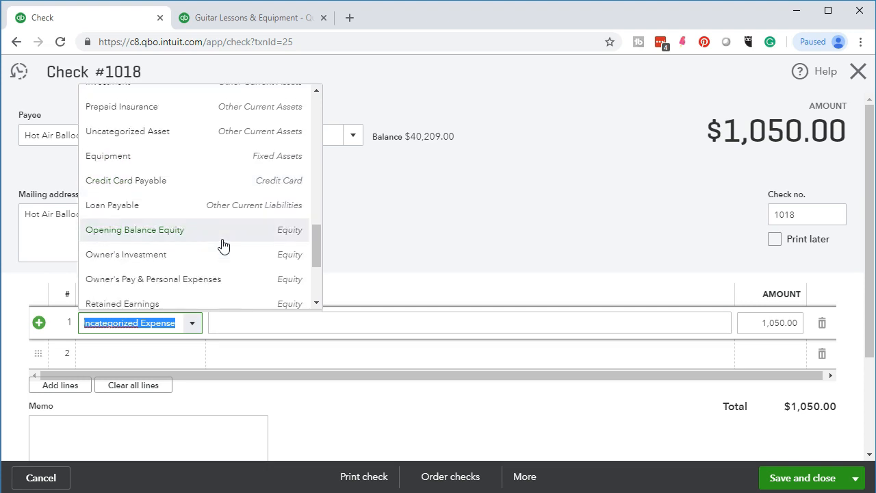
scroll(223, 245, "down", 1)
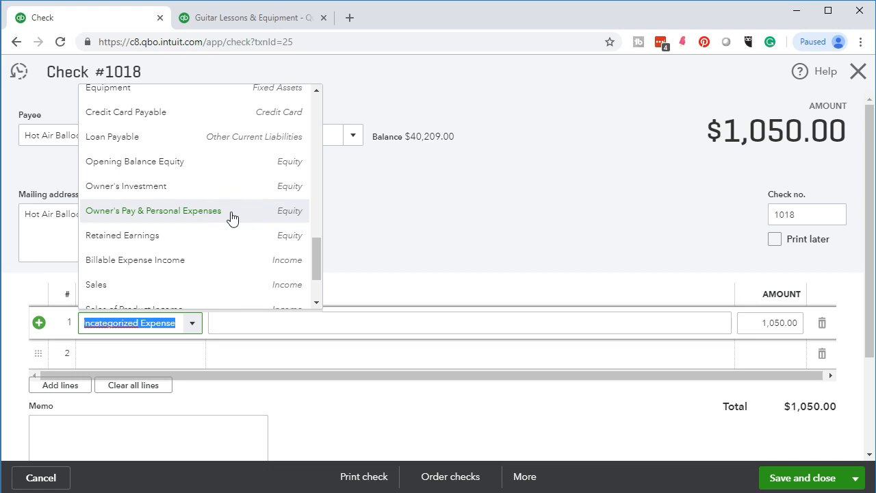
left_click(227, 225)
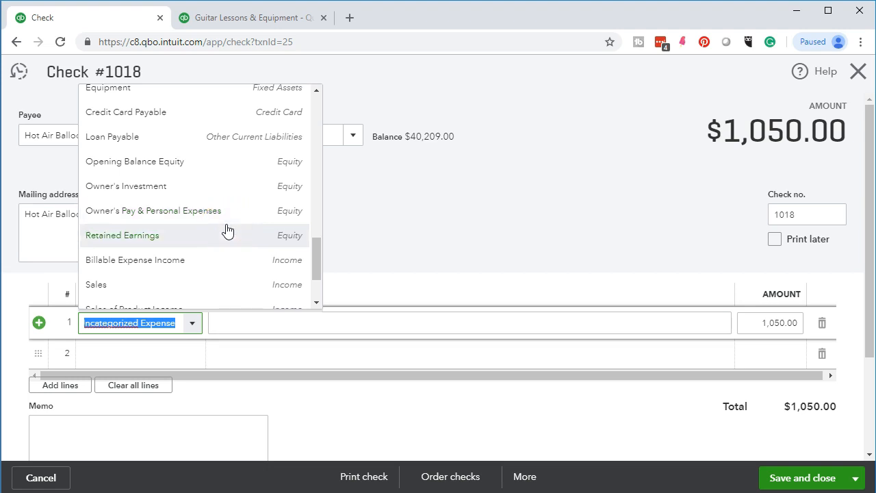
left_click(120, 220)
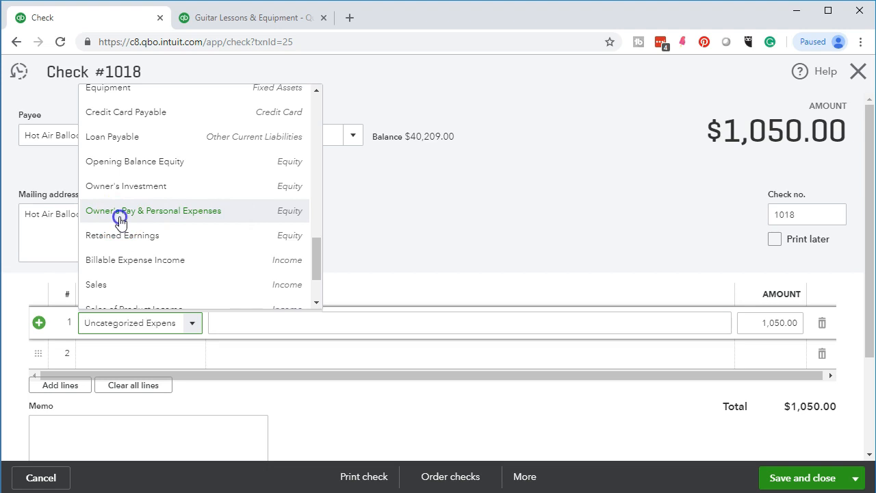
left_click(780, 477)
left_click(572, 313)
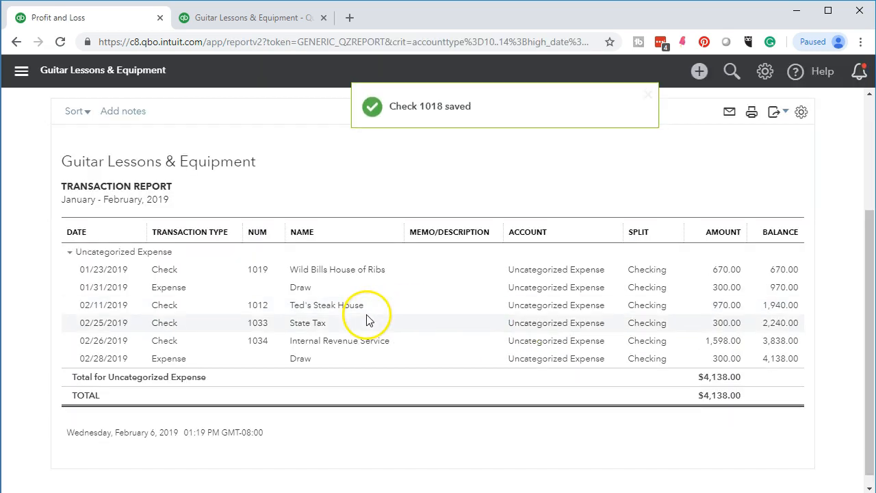
Rerun the Balance Sheet report and check Owner's Pay & Personal Expenses in the Equity section
left_click(257, 23)
scroll(194, 279, "up", 3)
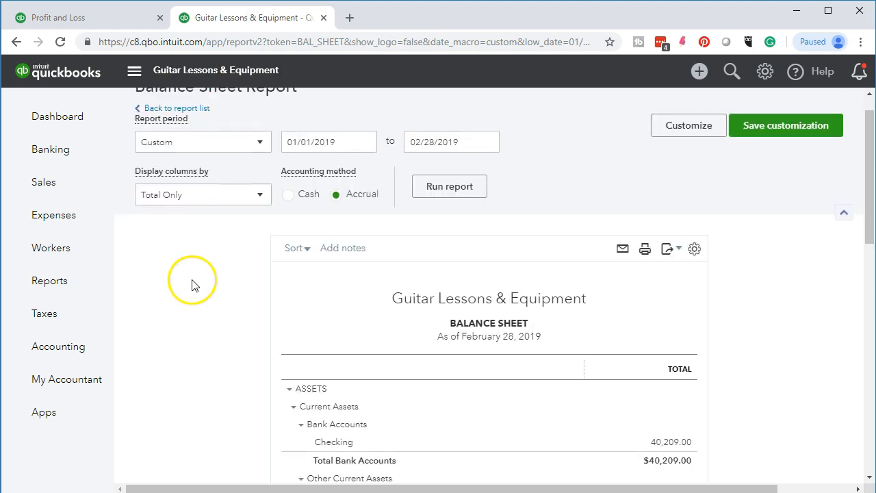
left_click(479, 197)
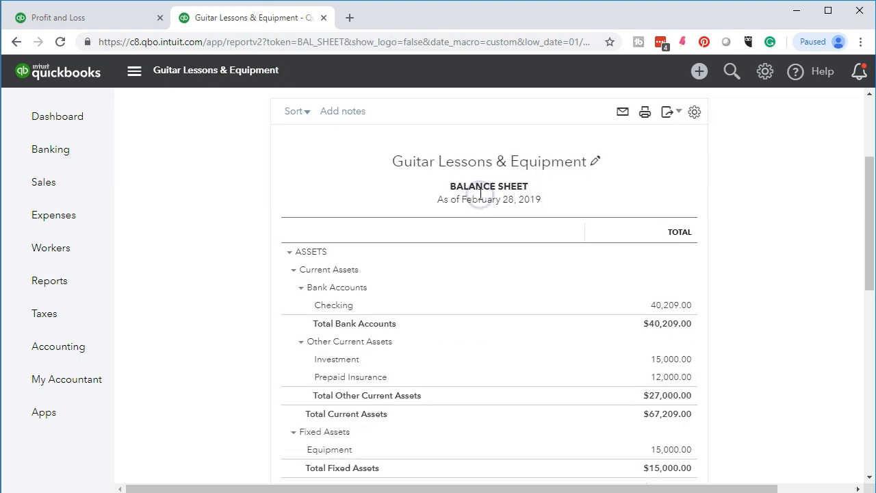
scroll(202, 355, "down", 4)
scroll(202, 355, "down", 4)
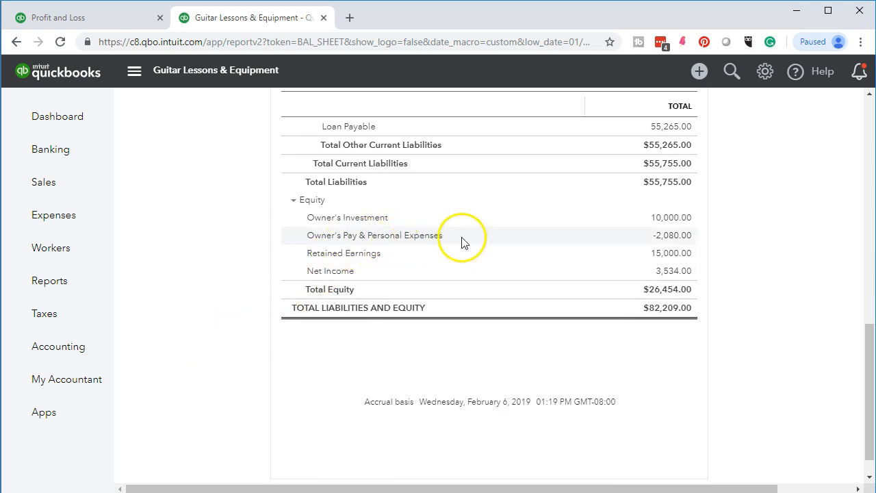
Open the transactions behind Owner's Pay & Personal Expenses, review them, and return to the Balance Sheet summary
left_click(680, 236)
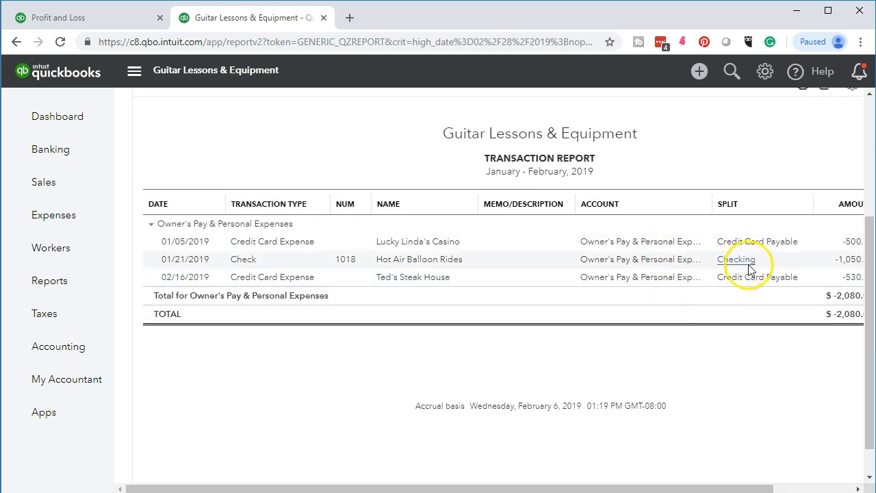
scroll(431, 342, "up", 5)
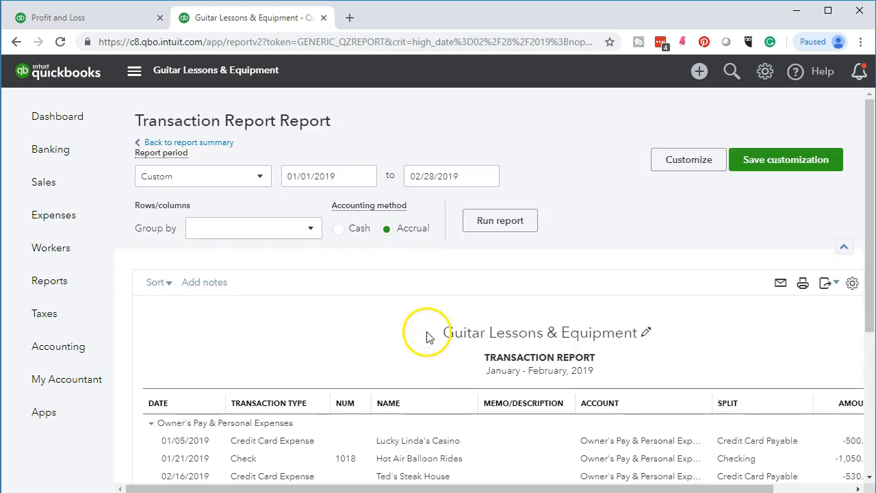
left_click(217, 149)
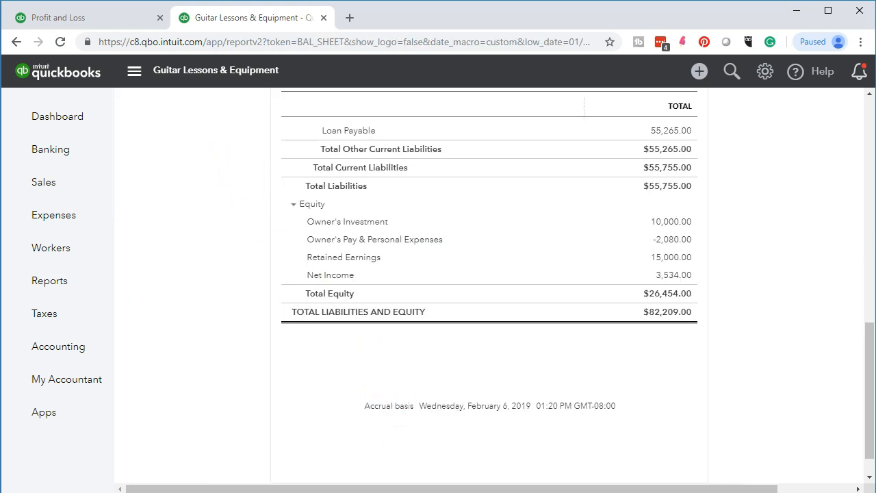
Switch to the Word list and copy the 1/18 600 Epiphone item's formatting onto the 1/21 Hot Air Balloon Rides item
left_click(420, 473)
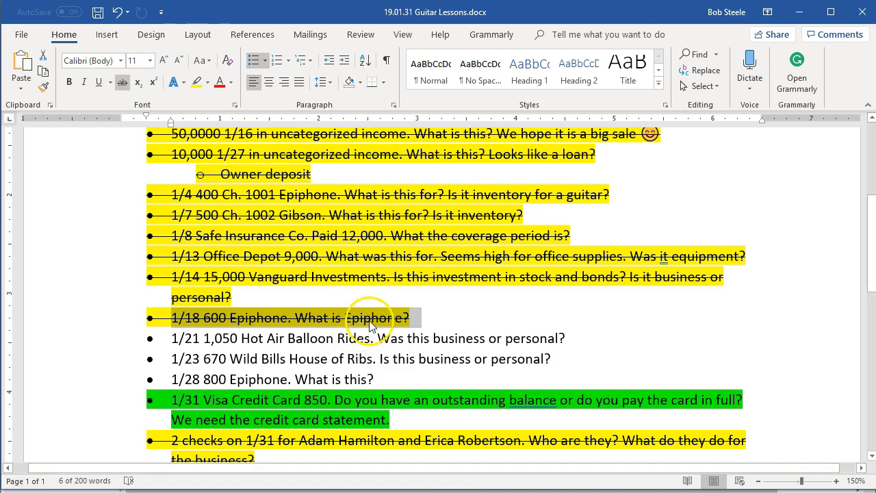
left_click(43, 86)
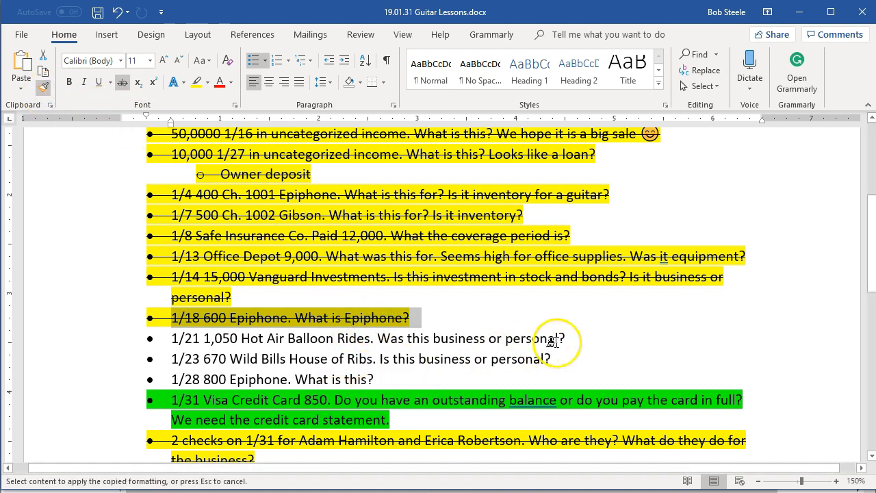
left_click_drag(577, 338, 168, 336)
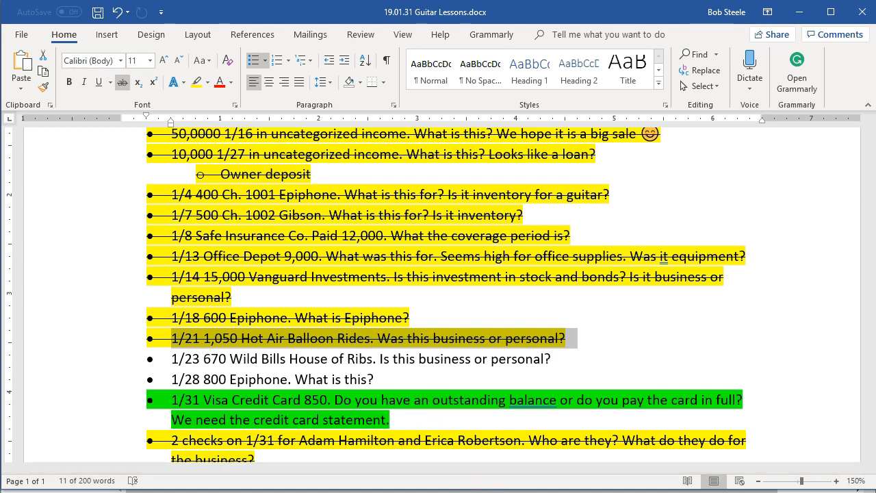
Switch back to QuickBooks and open Wild Bills House of Ribs check 1019 from the Uncategorized Expense transaction report
left_click(388, 492)
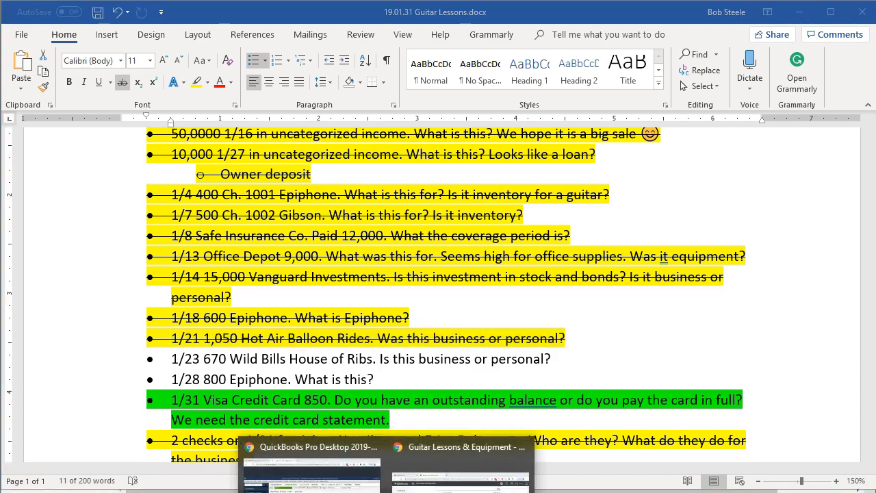
left_click(461, 476)
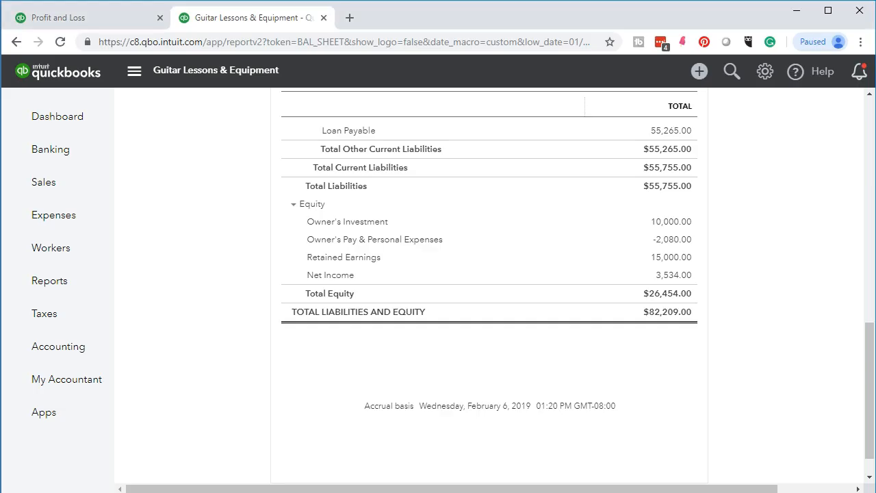
left_click(91, 19)
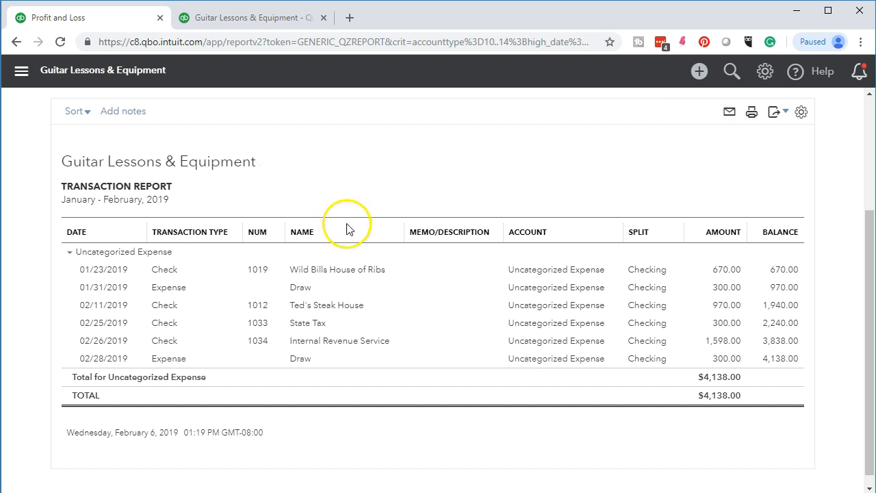
left_click(365, 270)
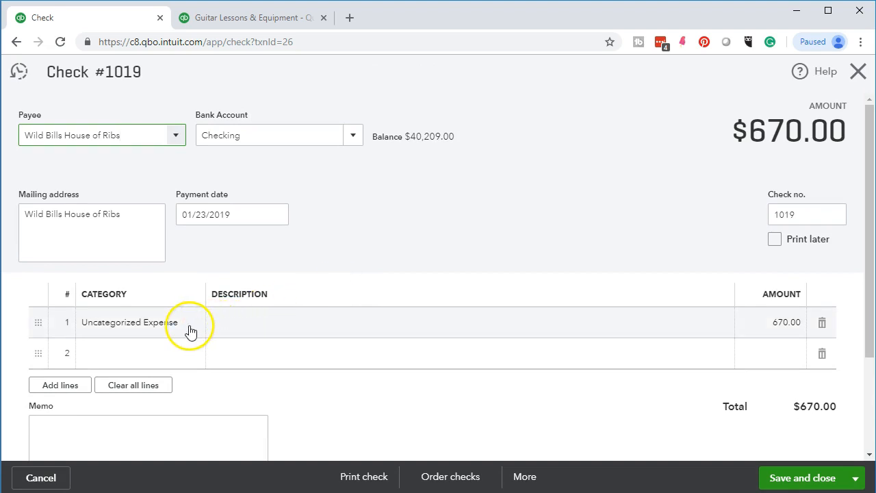
Recategorize the first line of check 1019 as Owner's Pay & Personal Expenses and save it, accepting the change to a reconciled transaction
left_click(190, 331)
left_click(191, 324)
scroll(187, 280, "down", 5)
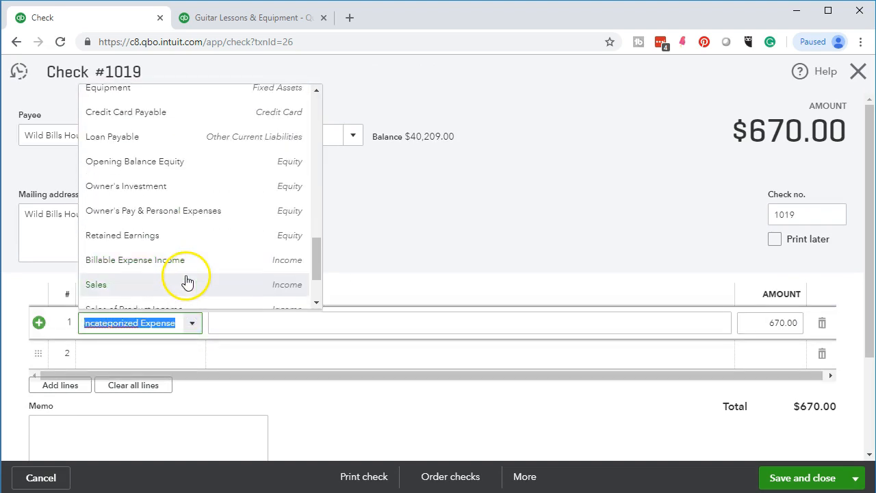
left_click(194, 216)
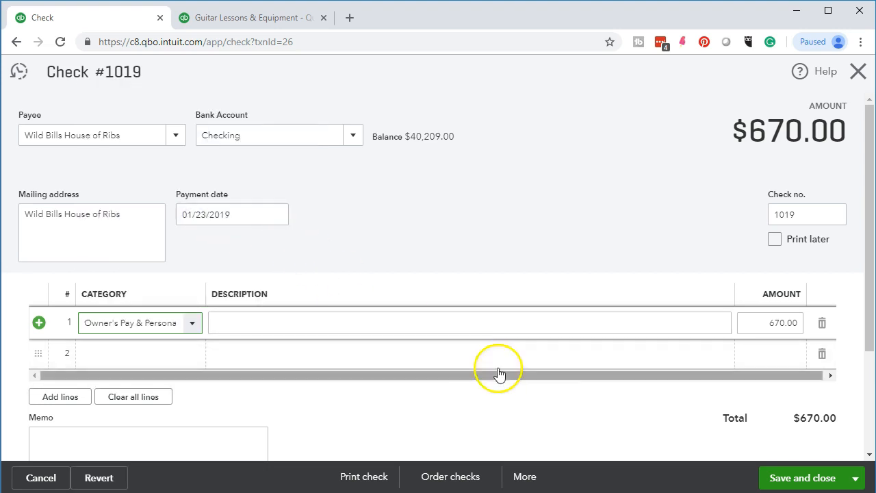
left_click(771, 476)
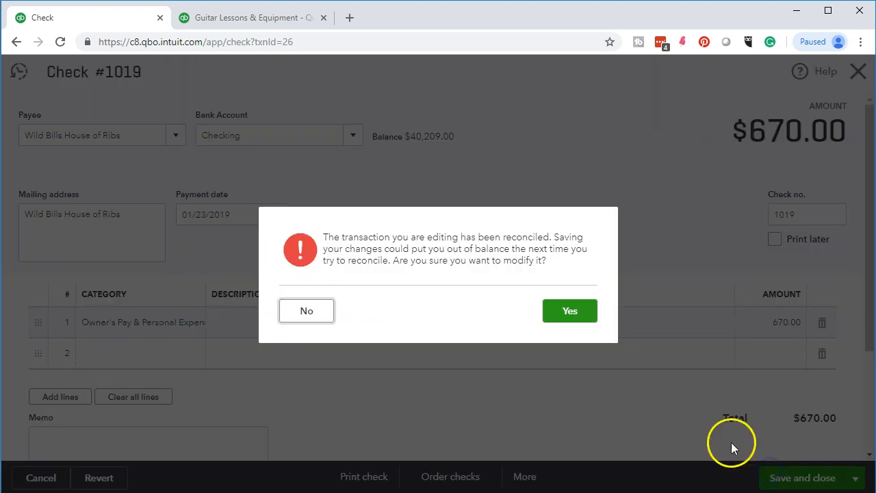
left_click(572, 311)
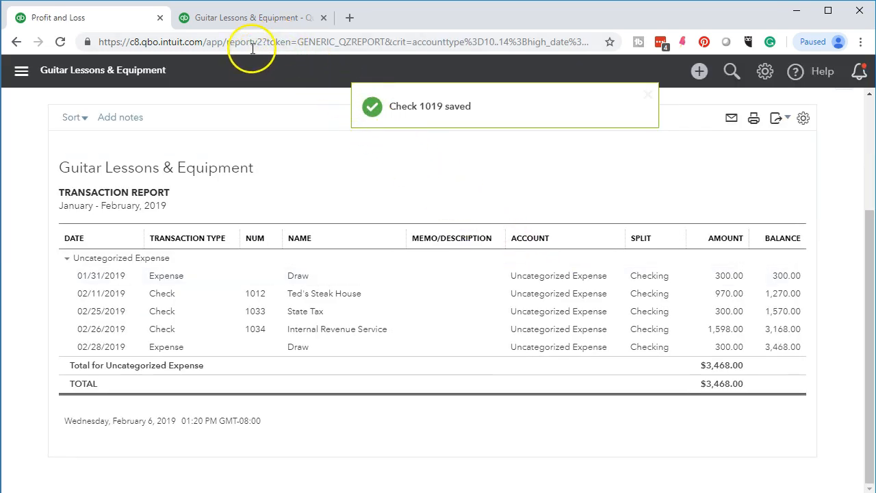
Rerun the Balance Sheet report and check the Equity section for the check 1019 change
left_click(236, 21)
scroll(211, 266, "up", 10)
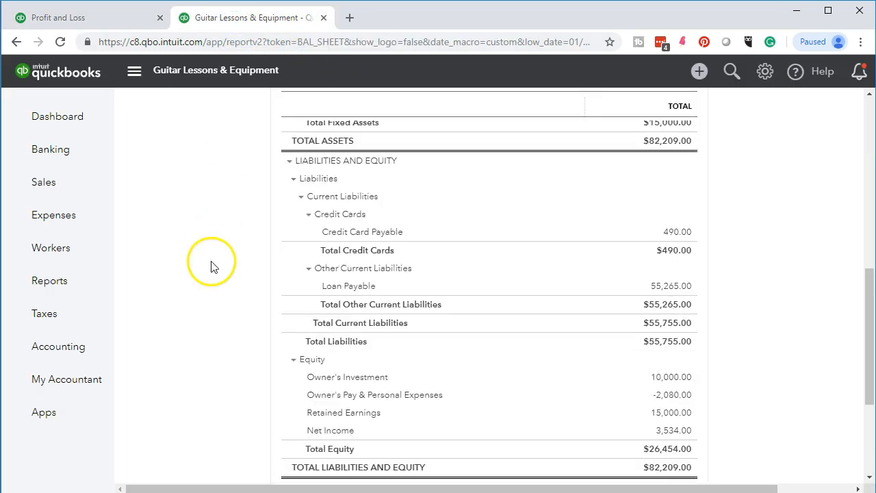
left_click(421, 220)
scroll(420, 217, "down", 3)
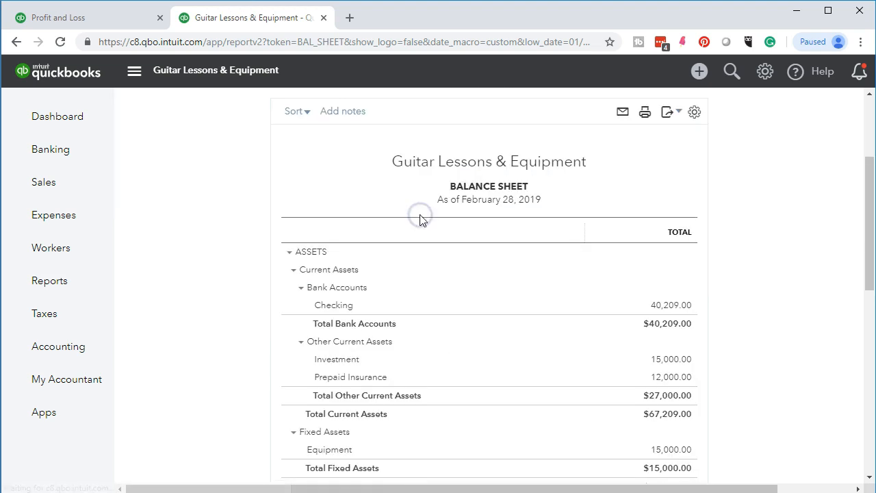
scroll(223, 353, "down", 3)
scroll(223, 353, "down", 4)
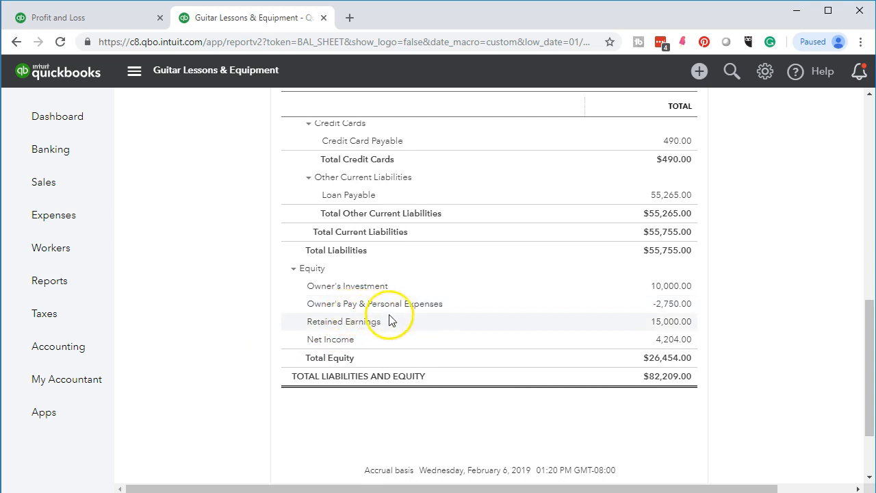
Drill into Owner's Pay & Personal Expenses to verify the Wild Bills House of Ribs check, then return to the Balance Sheet
left_click(665, 306)
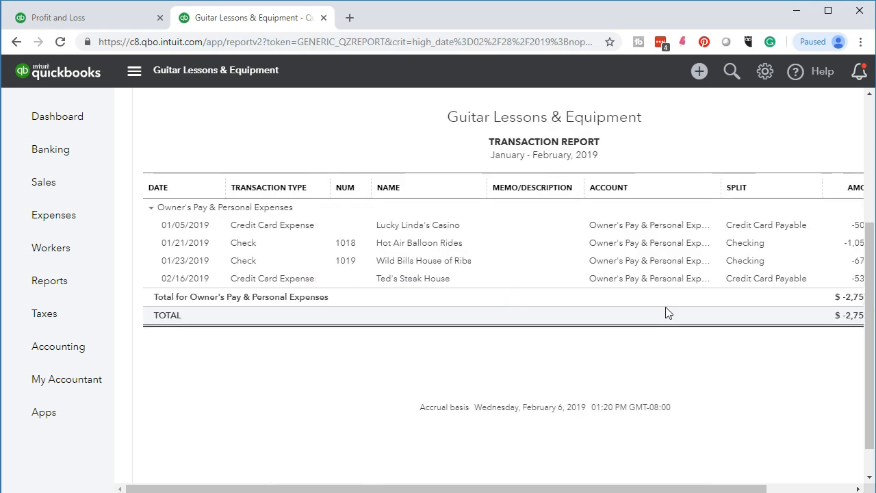
left_click_drag(627, 490, 585, 488)
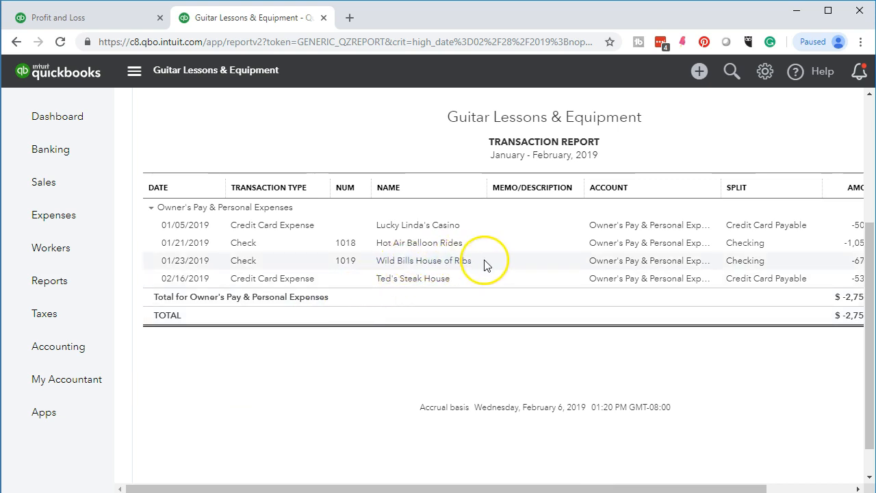
scroll(285, 368, "up", 3)
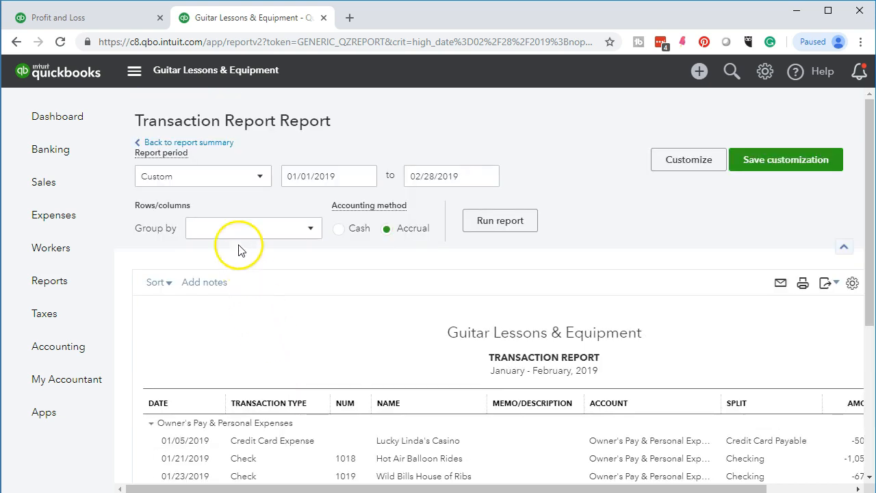
left_click(214, 144)
In the Word list, copy the 1/21 item's formatting onto the 1/23 Wild Bills, 1/28 Epiphone and 1/31 Visa Credit Card items
mouse_move(487, 492)
left_click(410, 477)
left_click(43, 87)
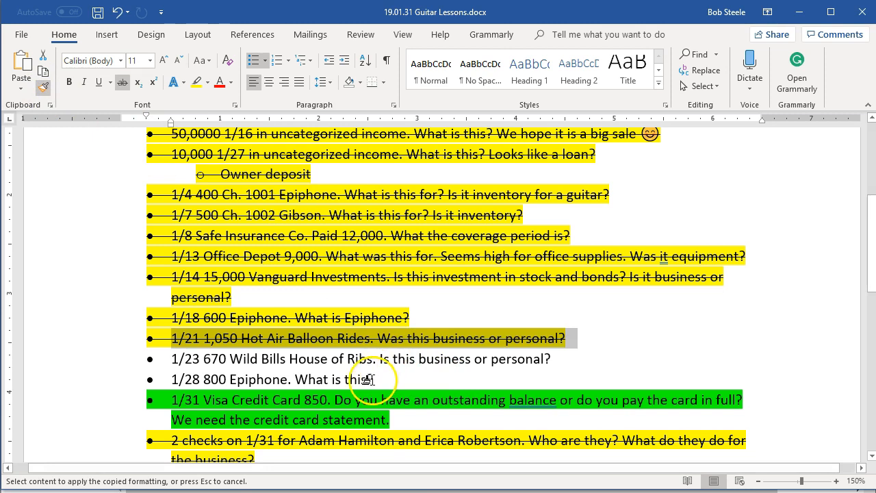
left_click_drag(395, 418, 168, 351)
scroll(267, 401, "down", 2)
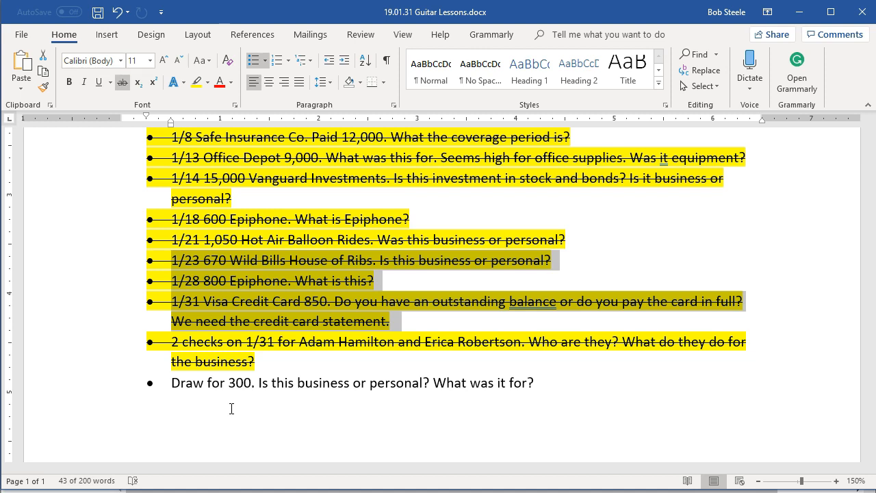
Switch back to QuickBooks and open the 01/31/2019 Draw expense from the Uncategorized Expense transaction report
mouse_move(386, 490)
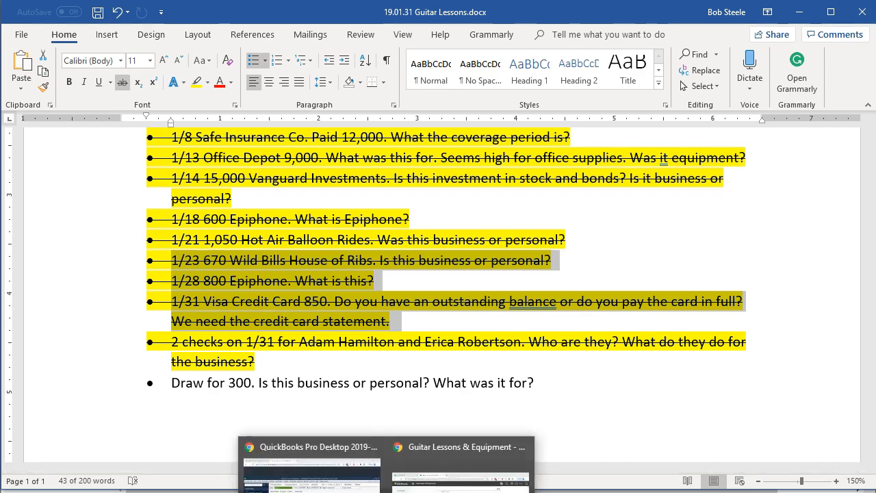
left_click(460, 472)
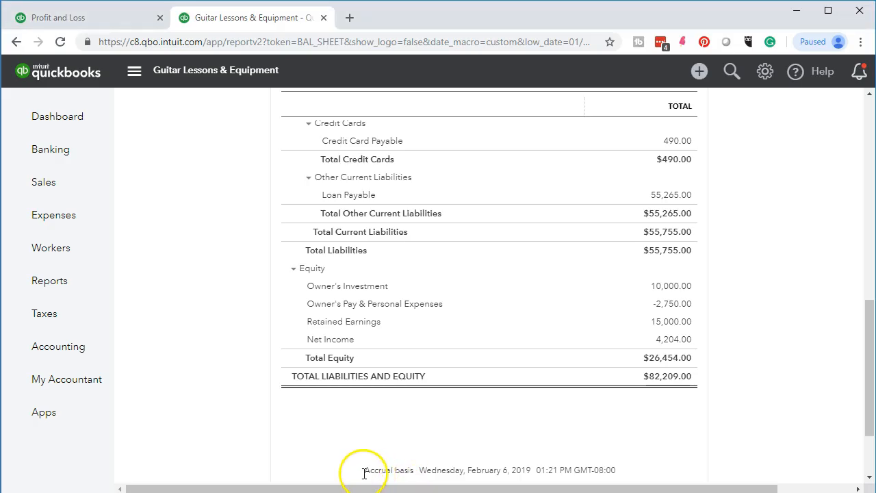
left_click(111, 25)
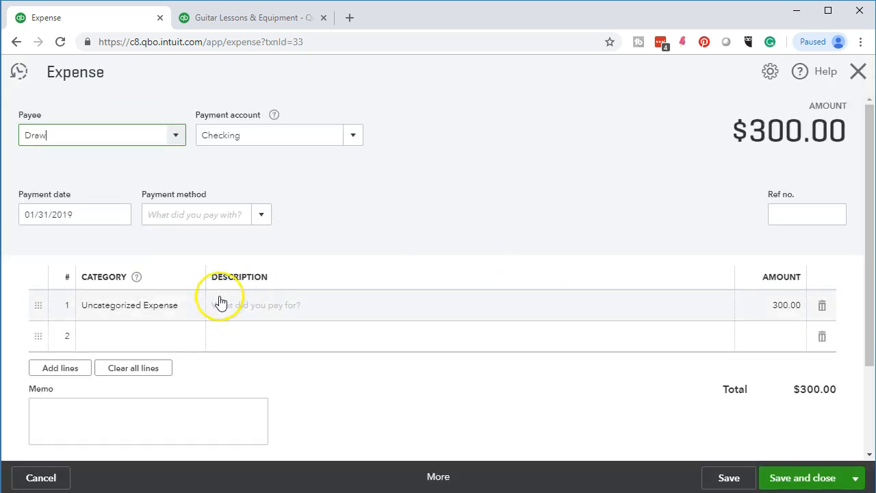
Recategorize the first line of the 01/31/2019 Draw expense as Owner's Pay & Personal Expenses and save it, confirming the modification
left_click(184, 303)
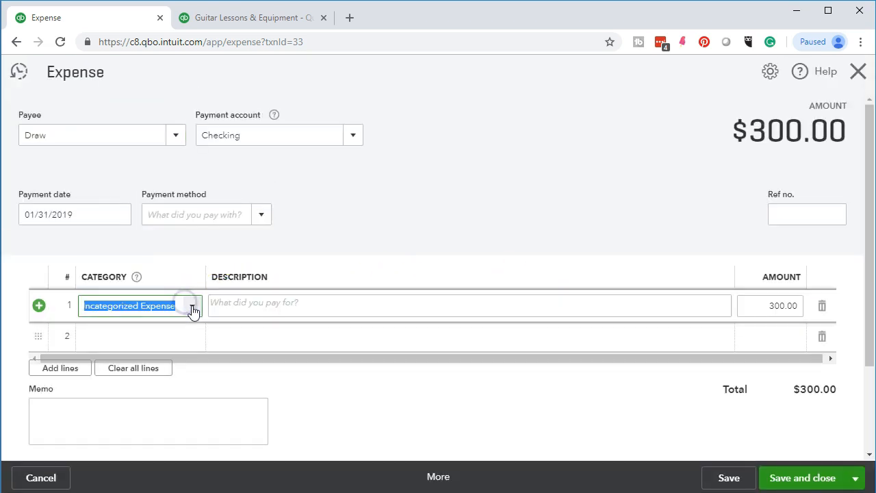
left_click(192, 308)
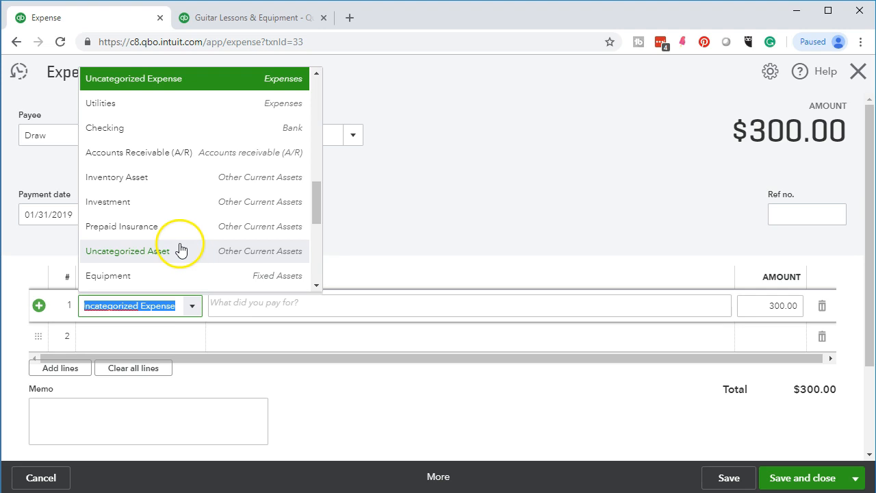
scroll(181, 250, "down", 1)
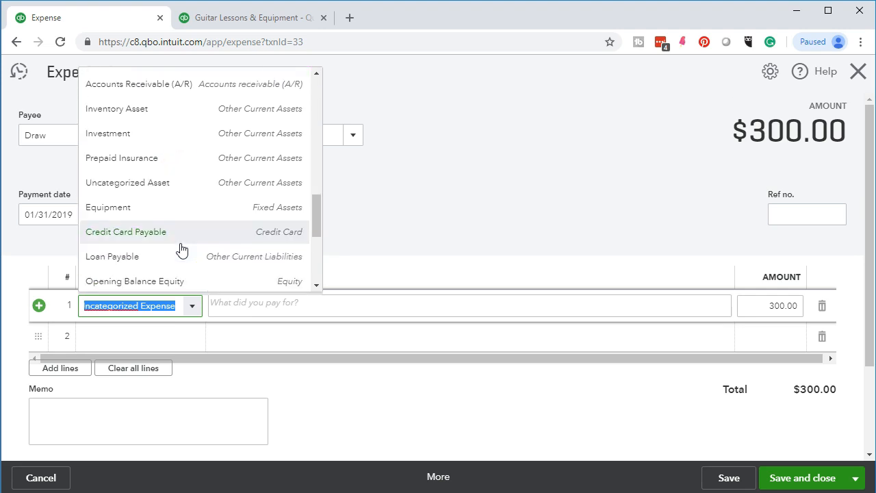
scroll(182, 250, "down", 1)
left_click(178, 270)
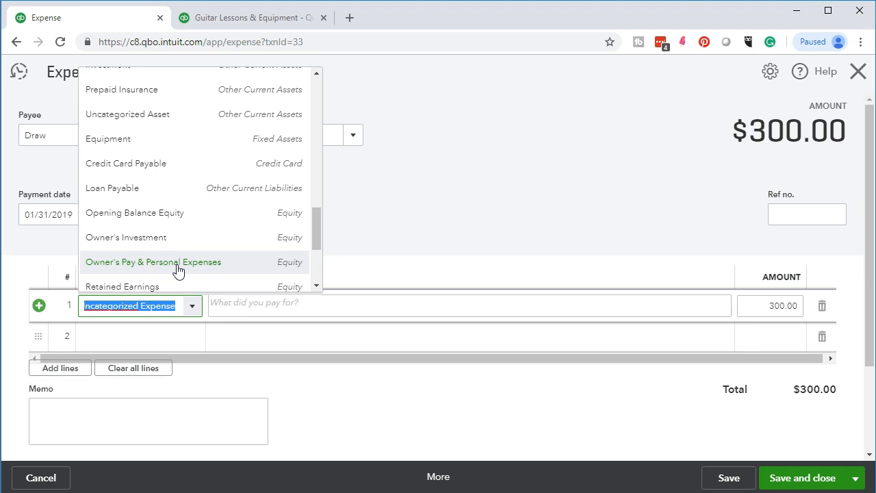
left_click(176, 267)
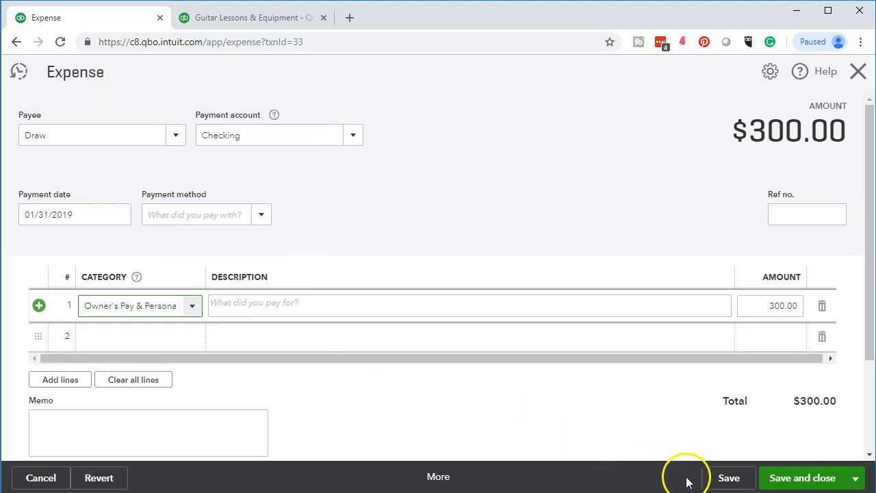
left_click(780, 479)
left_click(580, 311)
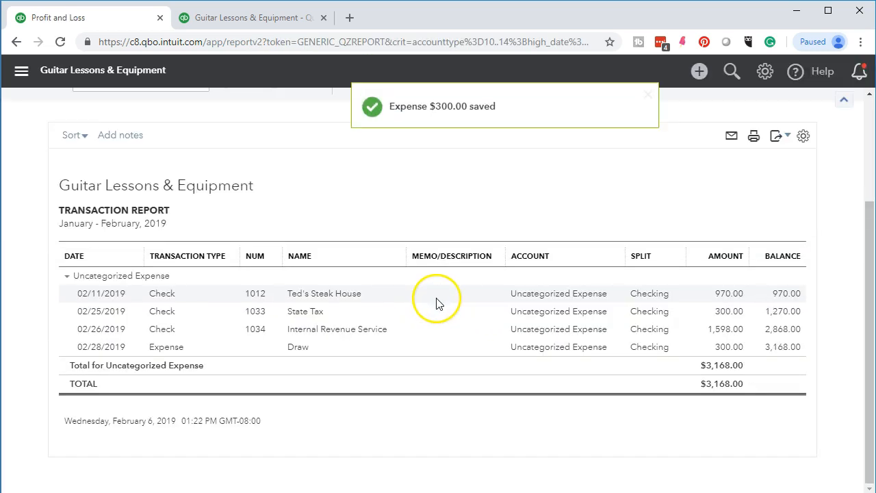
Rerun the Balance Sheet report and open the Owner's Pay & Personal Expenses transactions to check the 01/31/2019 Draw expense
left_click(232, 21)
scroll(217, 256, "up", 15)
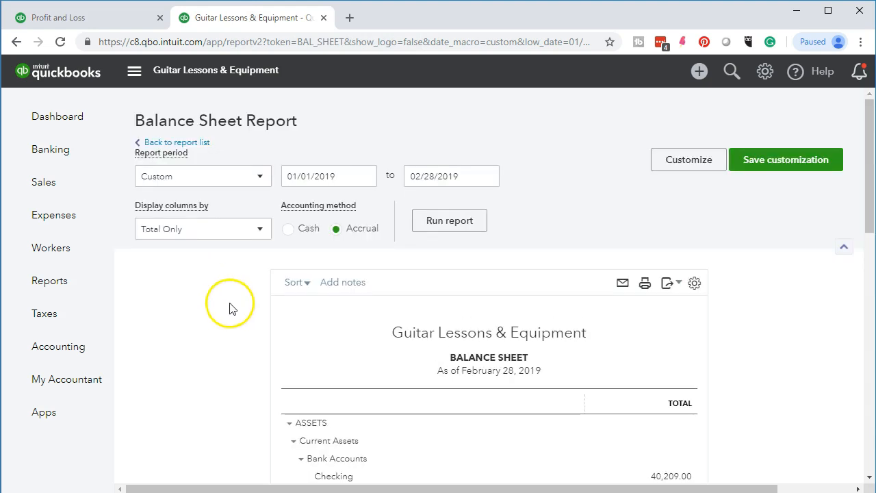
left_click(466, 215)
scroll(368, 296, "down", 3)
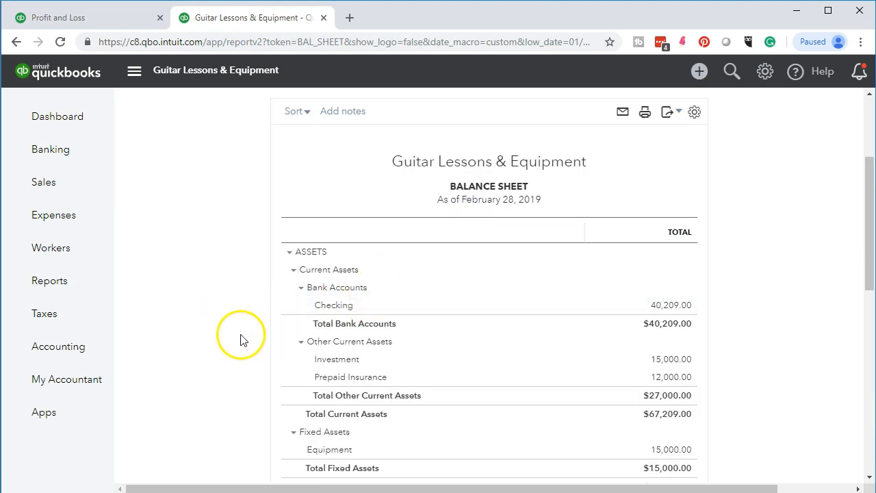
scroll(241, 340, "down", 5)
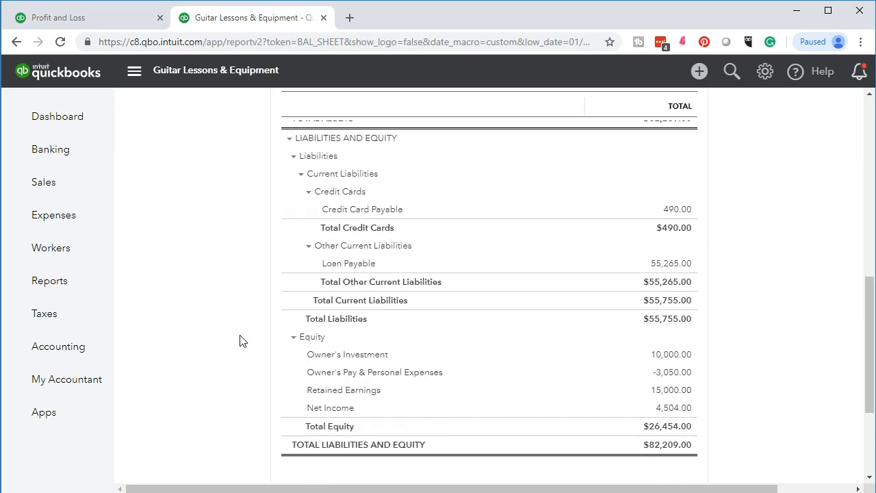
scroll(240, 340, "down", 1)
left_click(667, 309)
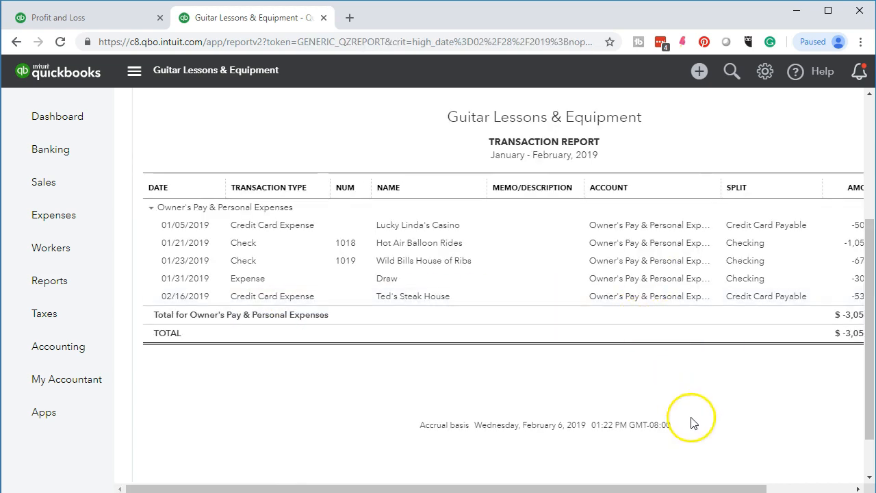
Return from the Owner's Pay & Personal Expenses transaction report to the Balance Sheet summary
left_click_drag(707, 488, 684, 489)
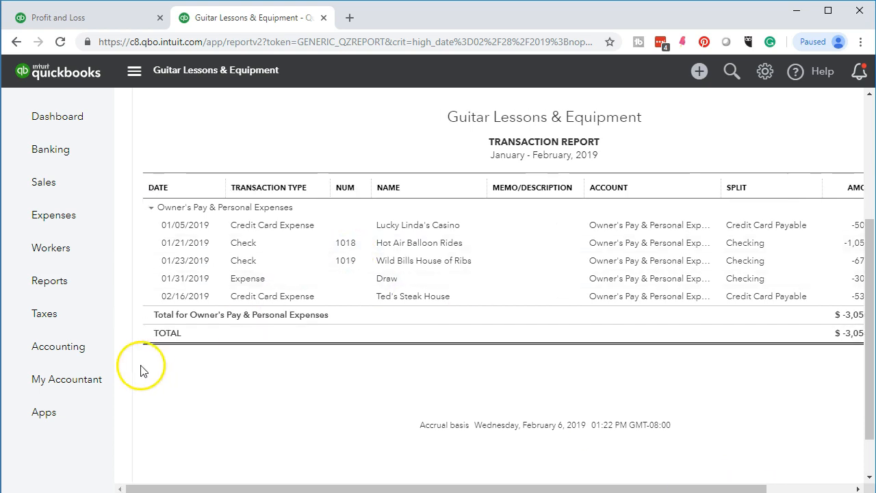
scroll(141, 370, "up", 3)
left_click(211, 142)
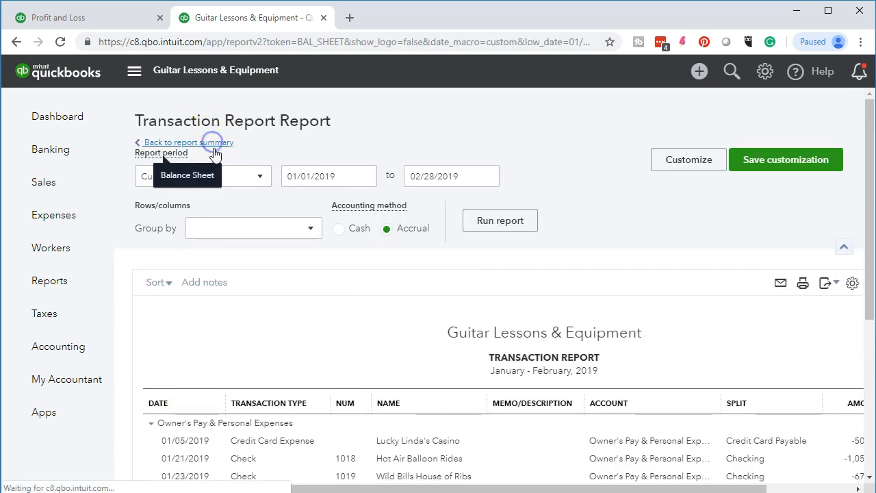
Switch to 19.01.31 Guitar Lessons.docx and copy the struck-through yellow formatting onto the Draw for 300 item
left_click(487, 492)
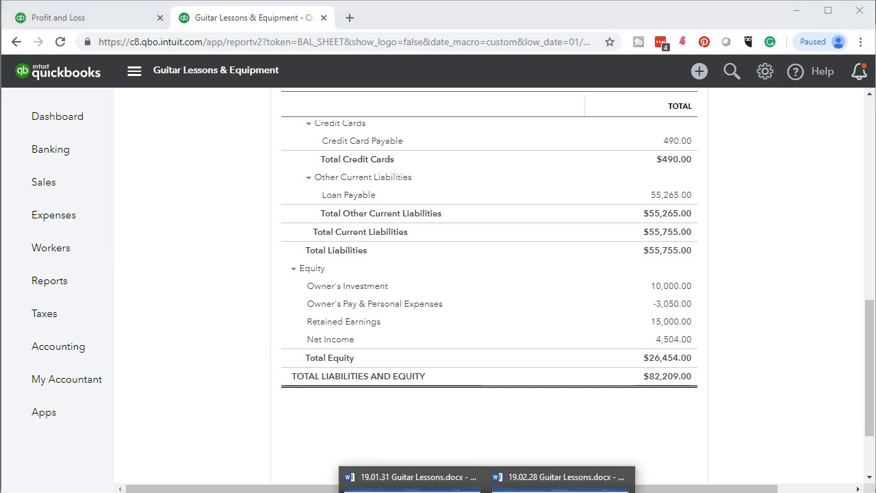
left_click(358, 477)
left_click(45, 86)
left_click_drag(535, 381, 174, 380)
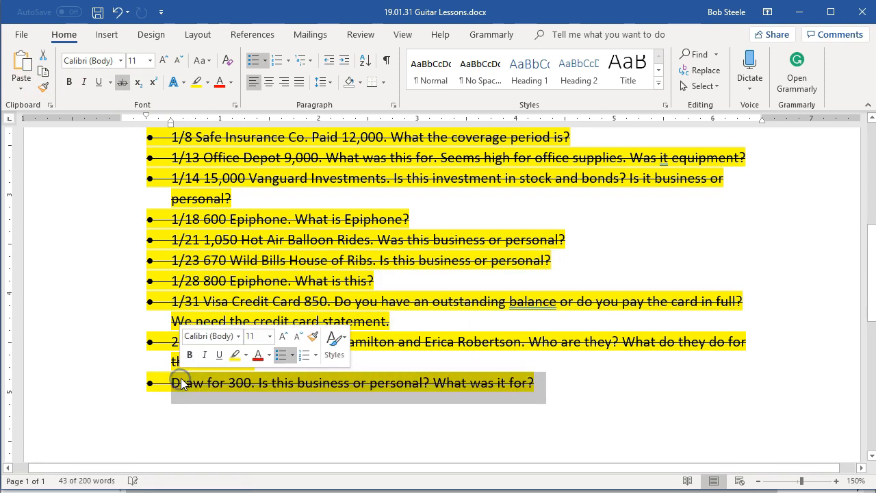
Review the February open items in 19.02.28 Guitar Lessons.docx and switch back to QuickBooks
mouse_move(486, 491)
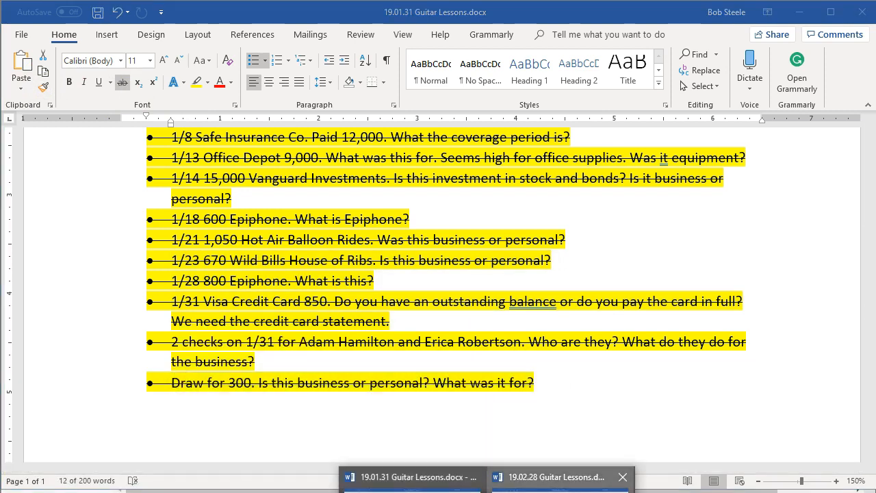
left_click(557, 476)
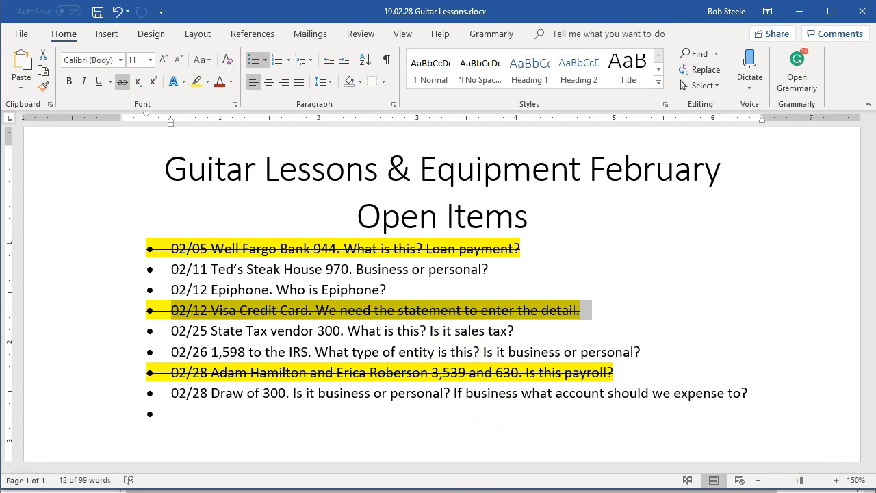
left_click(386, 492)
left_click(459, 469)
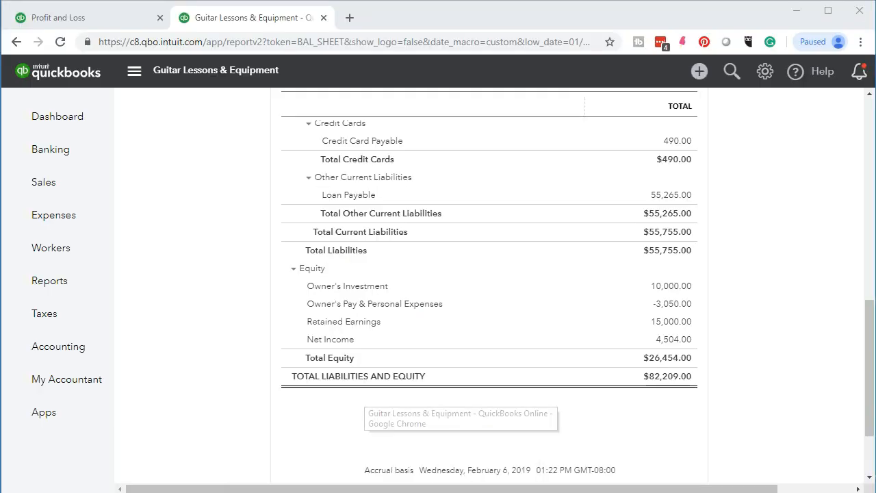
Recategorize the first line of the 02/11/2019 Ted's Steak House check as Meals & Entertainment, save it confirming the modification, and return to the Profit and Loss report
left_click(107, 18)
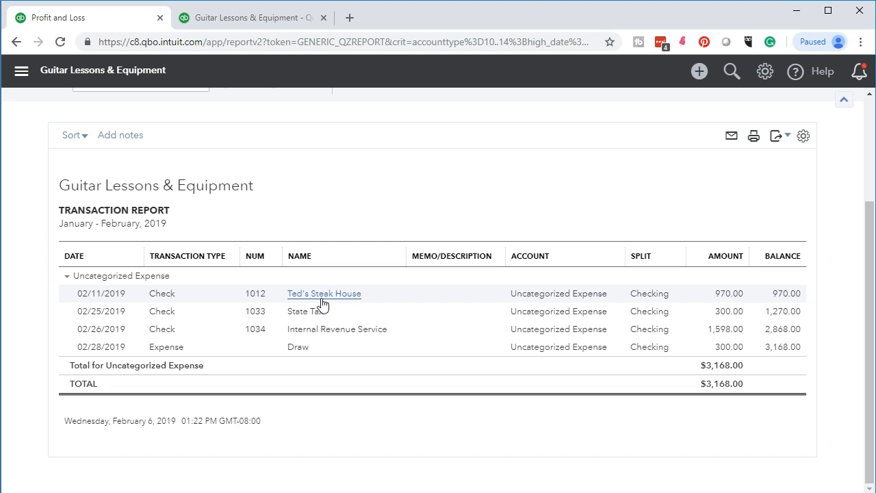
left_click(322, 294)
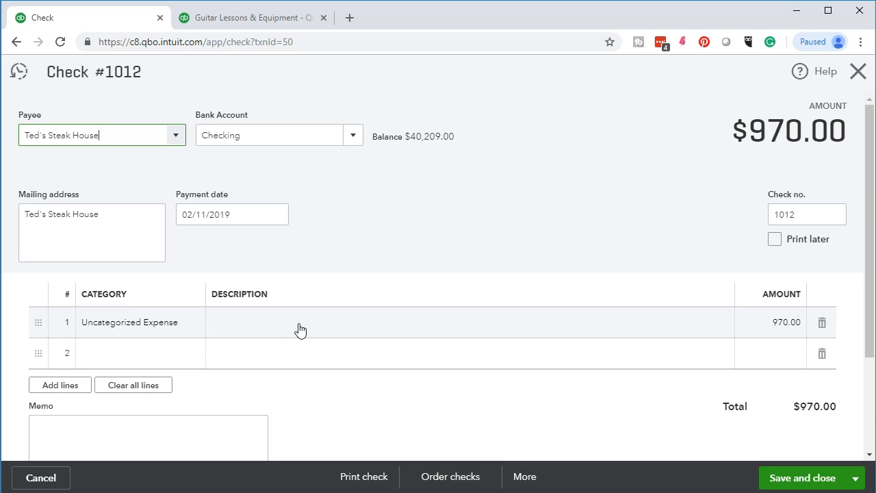
left_click(196, 327)
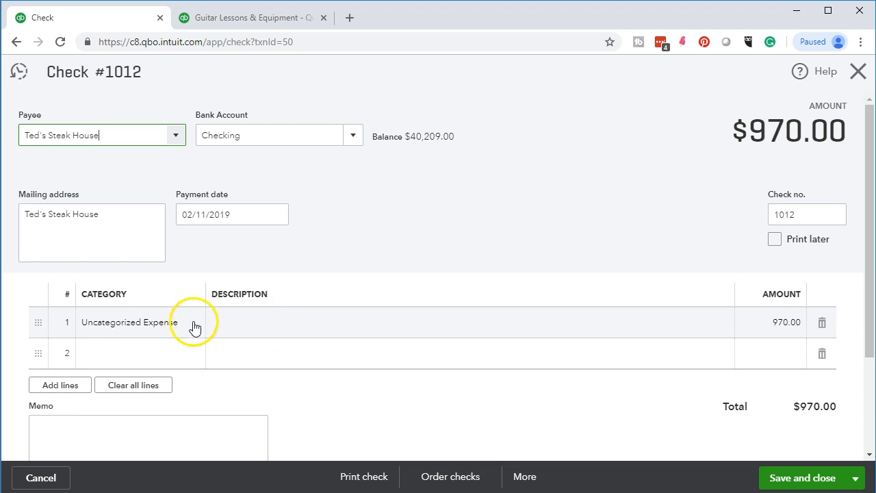
left_click(194, 323)
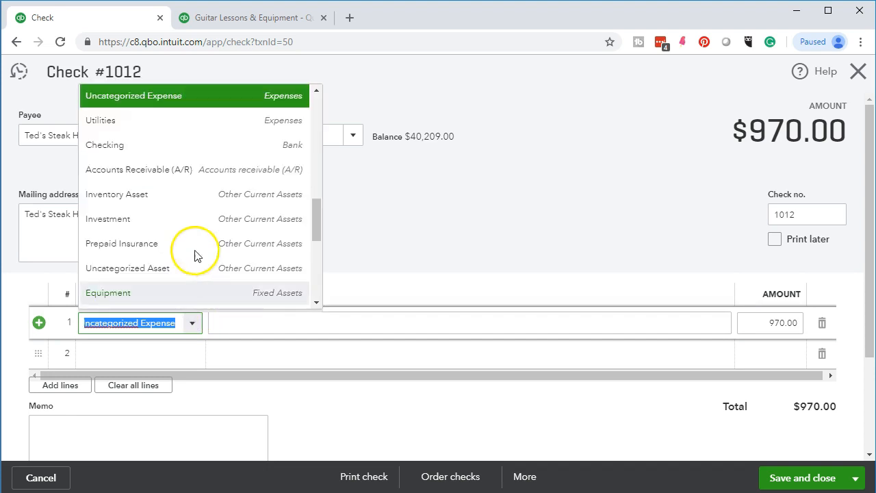
scroll(190, 234, "up", 5)
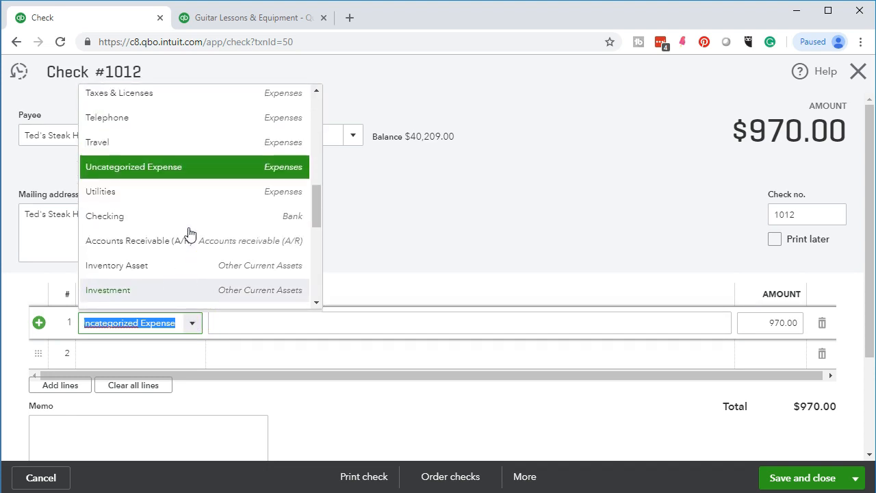
scroll(189, 234, "up", 3)
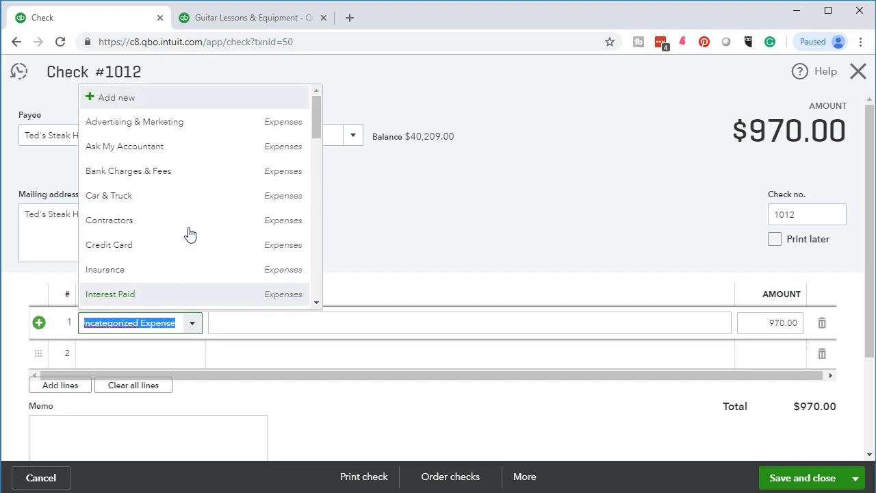
scroll(204, 288, "down", 3)
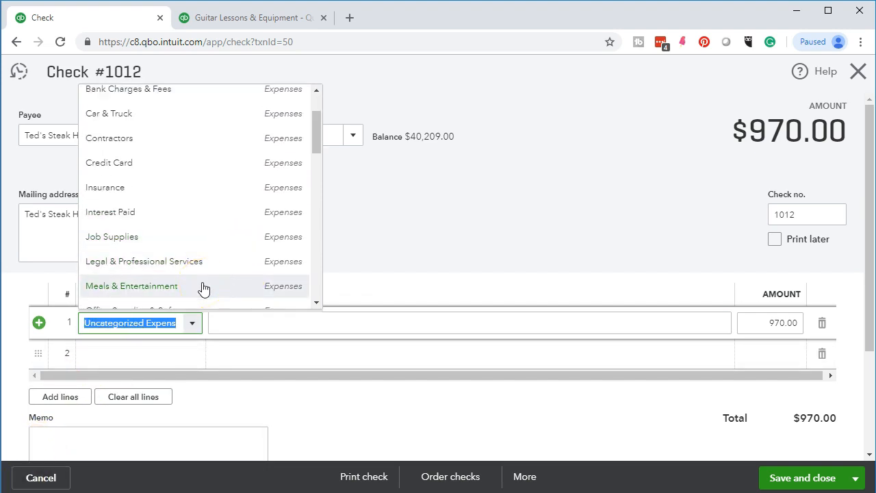
left_click(204, 287)
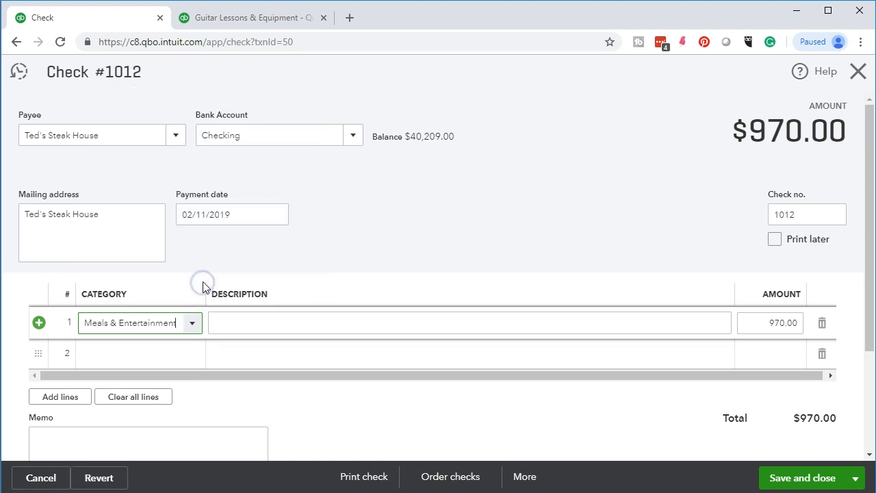
key("Tab")
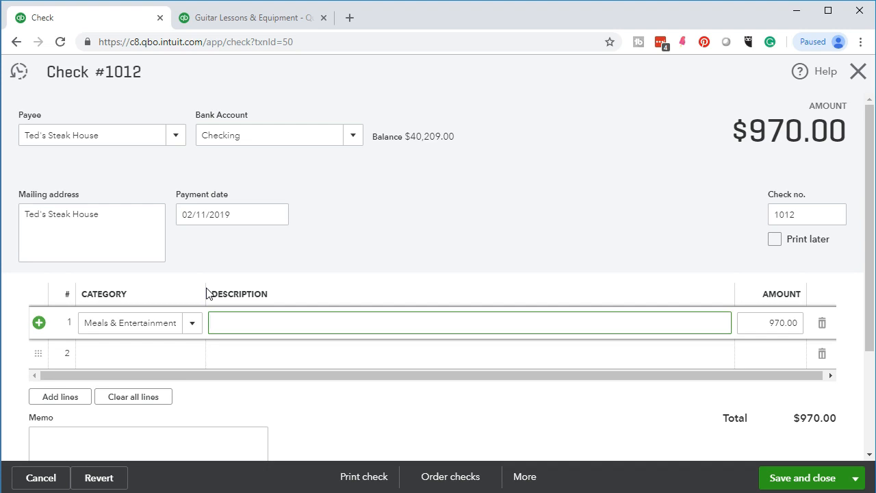
left_click(780, 479)
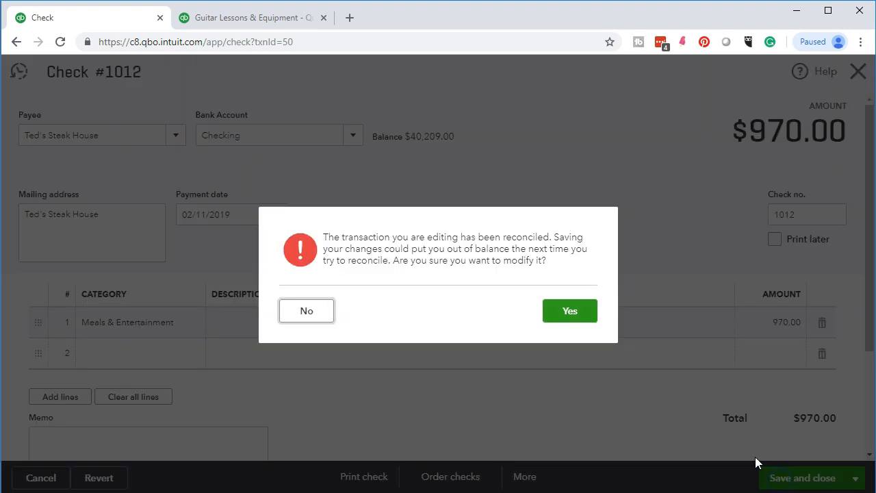
left_click(579, 309)
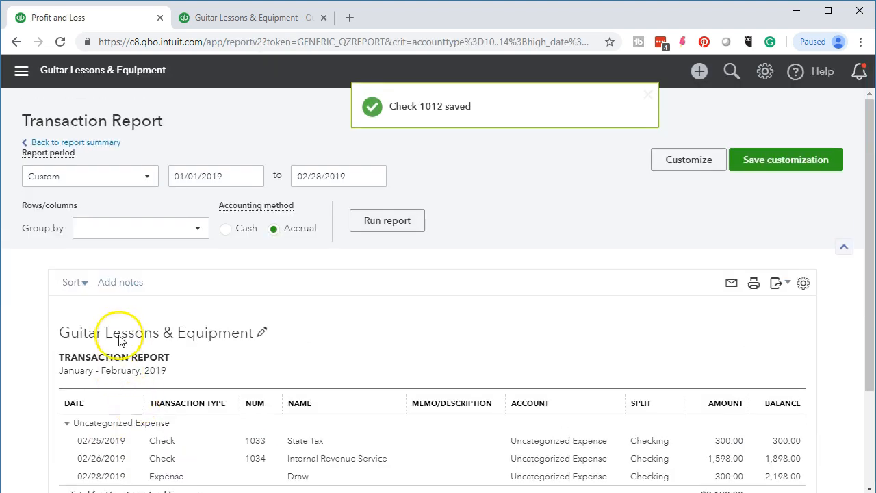
left_click(92, 144)
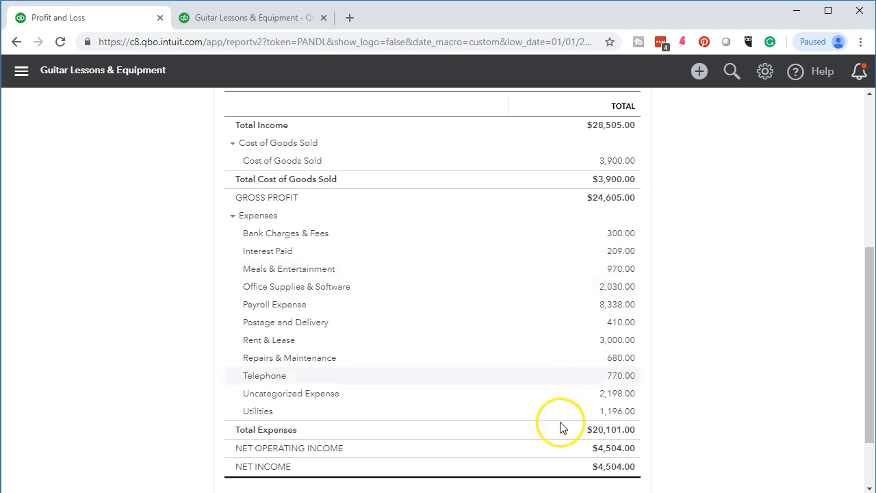
In the February Word list, copy the resolved-item formatting onto the 02/11 Ted's Steak House and 02/12 Epiphone items
left_click(486, 491)
left_click(559, 482)
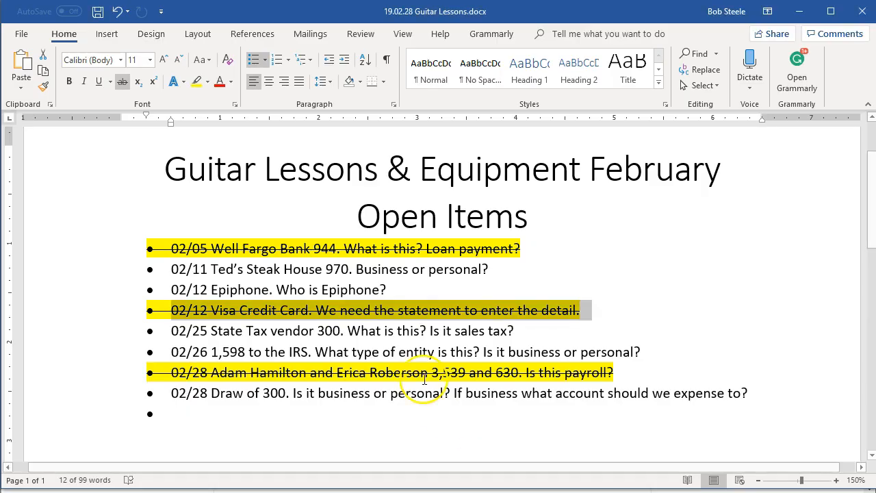
mouse_move(524, 248)
left_mouse_down()
mouse_move(485, 241)
mouse_move(329, 269)
mouse_move(167, 271)
left_mouse_up()
left_click(42, 86)
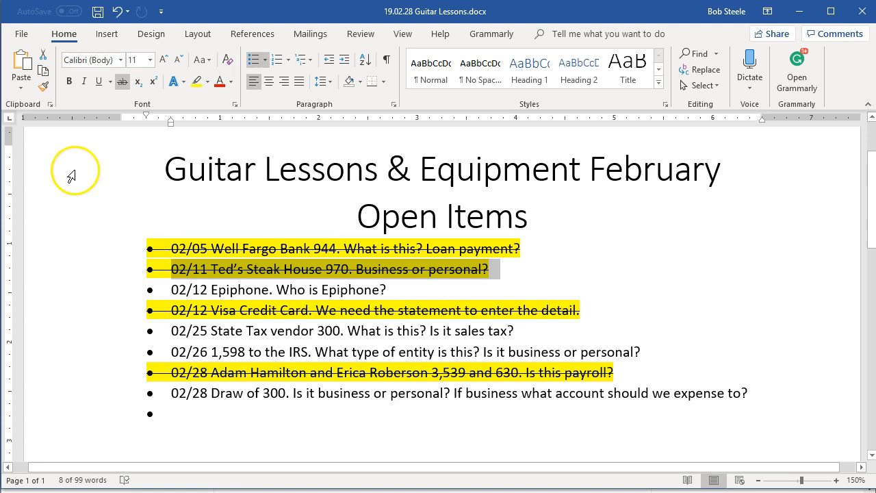
left_click(43, 86)
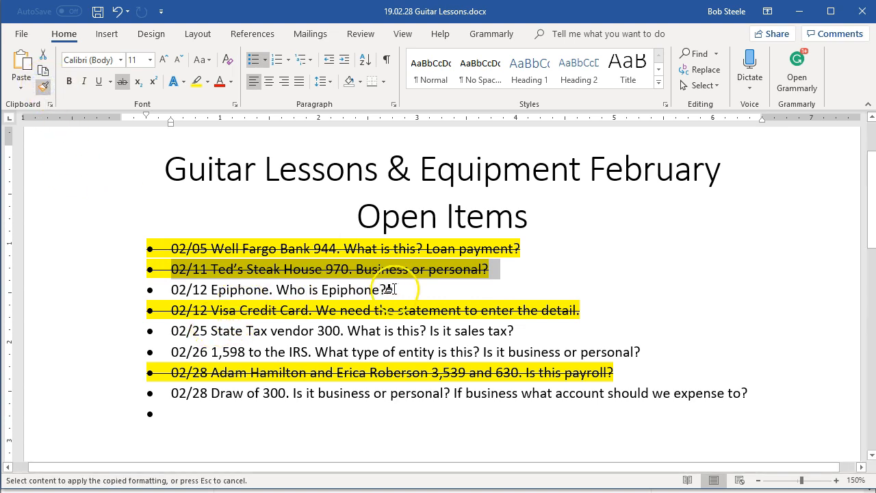
left_click_drag(390, 290, 171, 290)
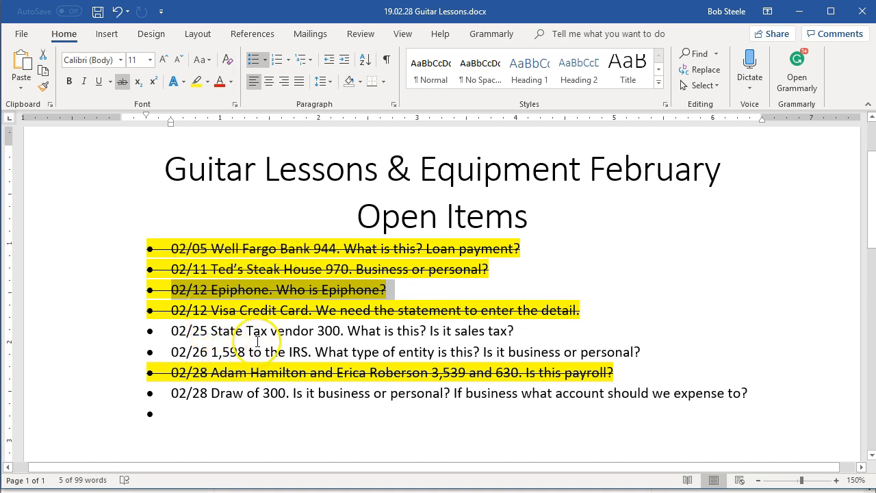
left_click(313, 334)
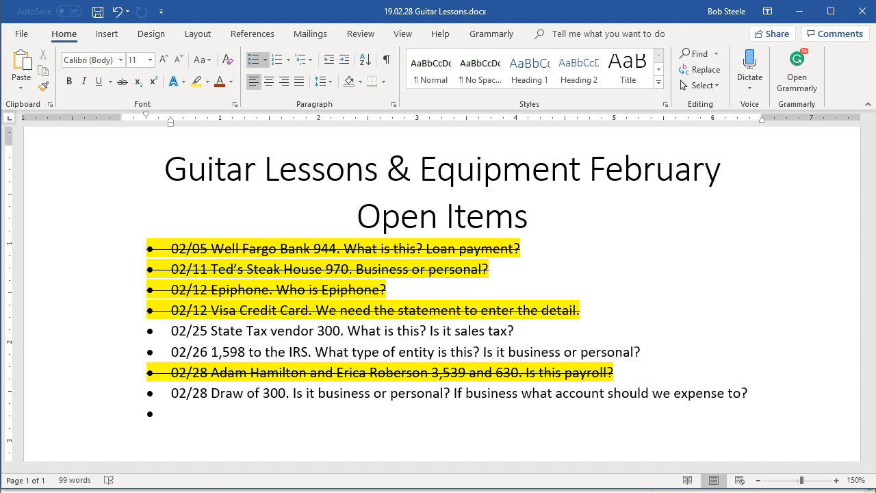
Switch back to QuickBooks and open the 02/25/2019 State Tax check from the Uncategorized Expense transactions in the Profit and Loss report
key("alt+Tab")
mouse_move(386, 492)
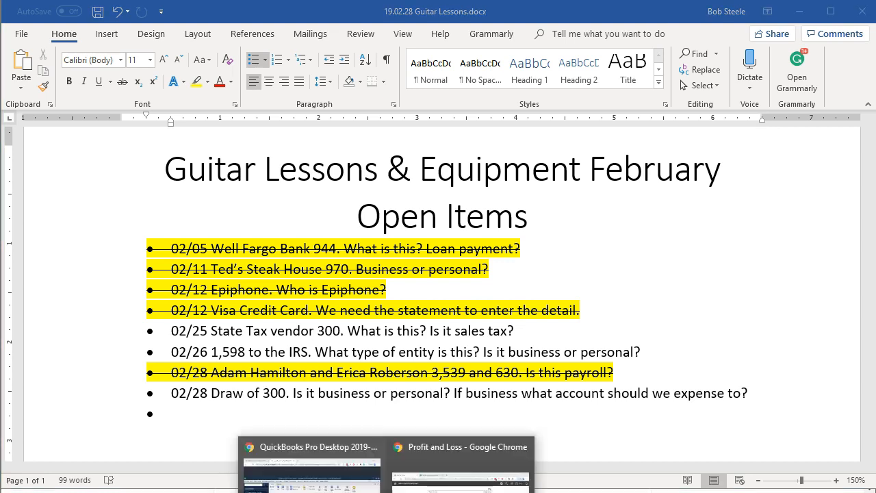
left_click(460, 482)
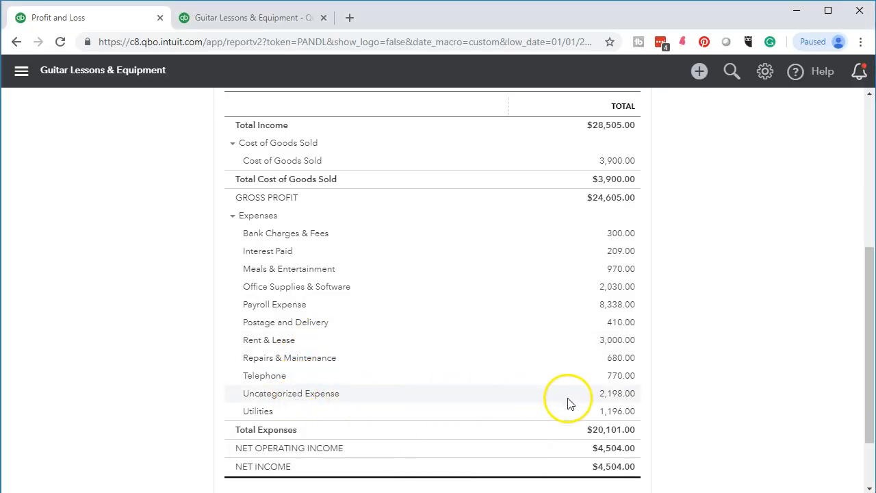
left_click(600, 402)
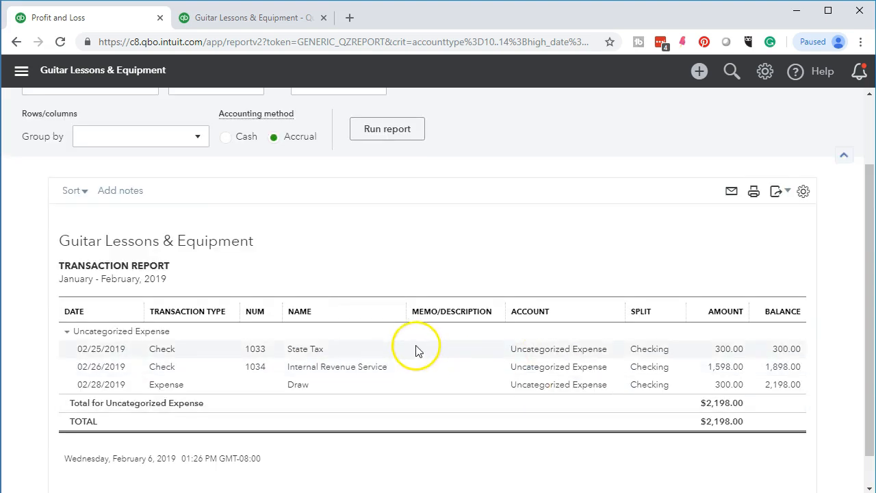
left_click(721, 351)
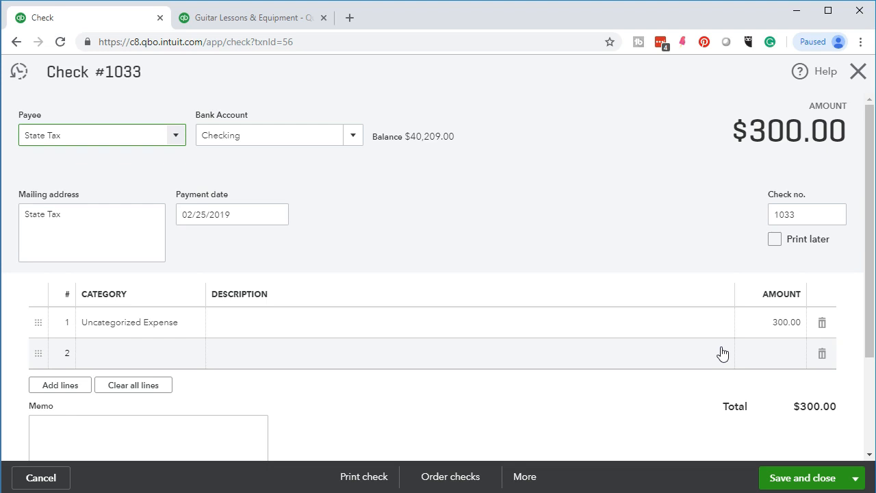
Create a Sales Tax expense account with detail type Taxes Paid as the category for the State Tax check's first line
left_click(172, 323)
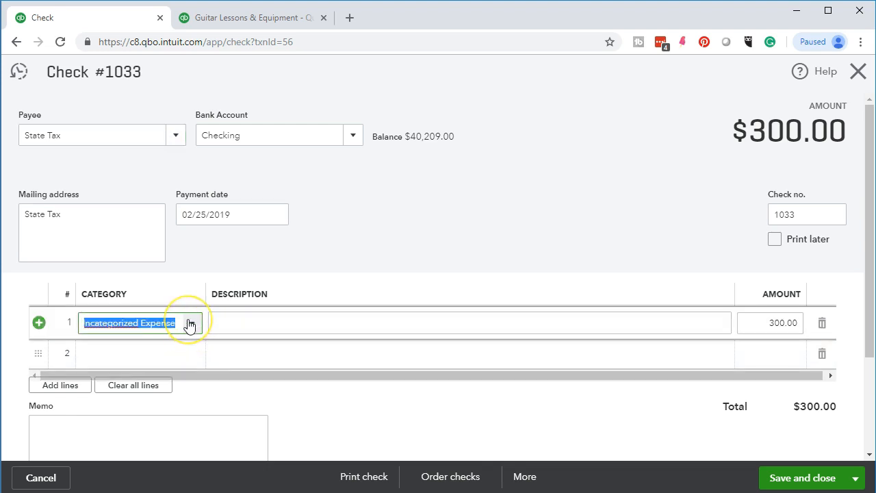
type("z")
type("Sales Tax")
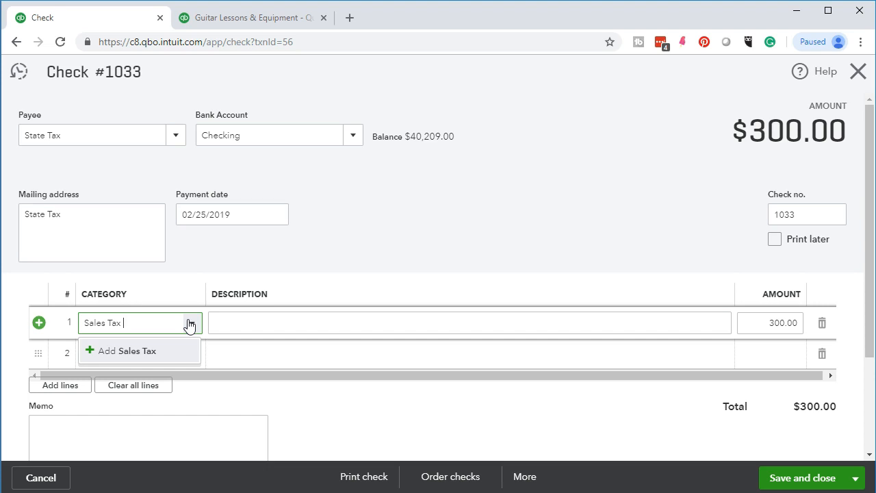
key("Return")
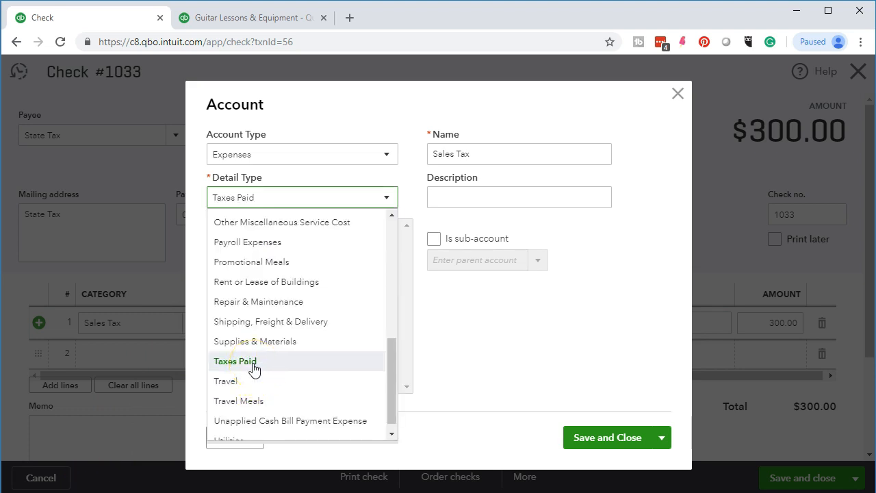
left_click(524, 335)
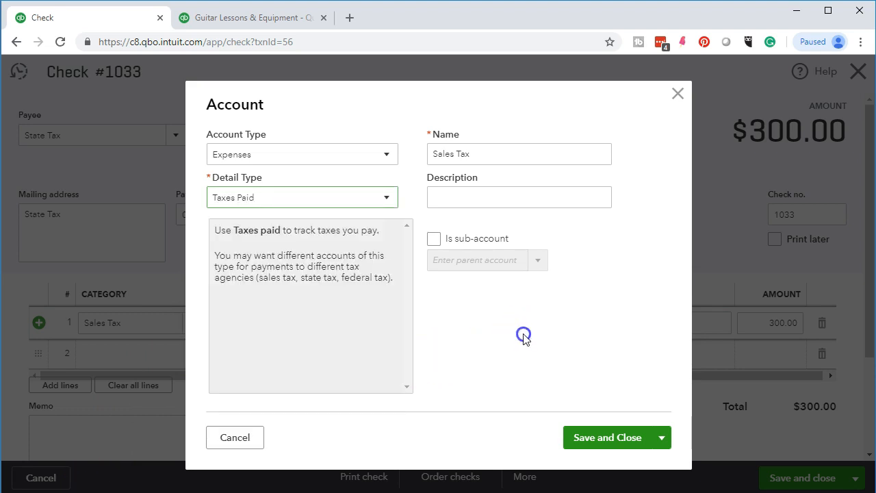
left_click(605, 446)
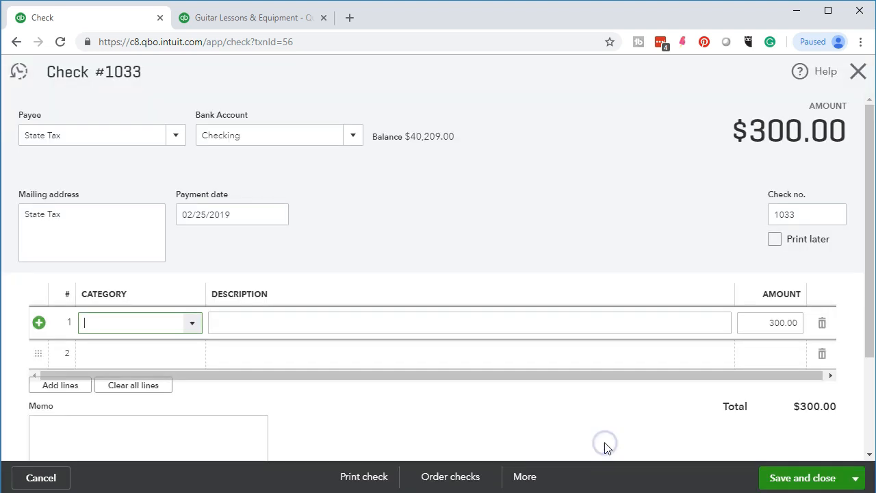
Save the State Tax check, confirming the modification, and return to the Profit and Loss report
left_click(790, 479)
left_click(583, 319)
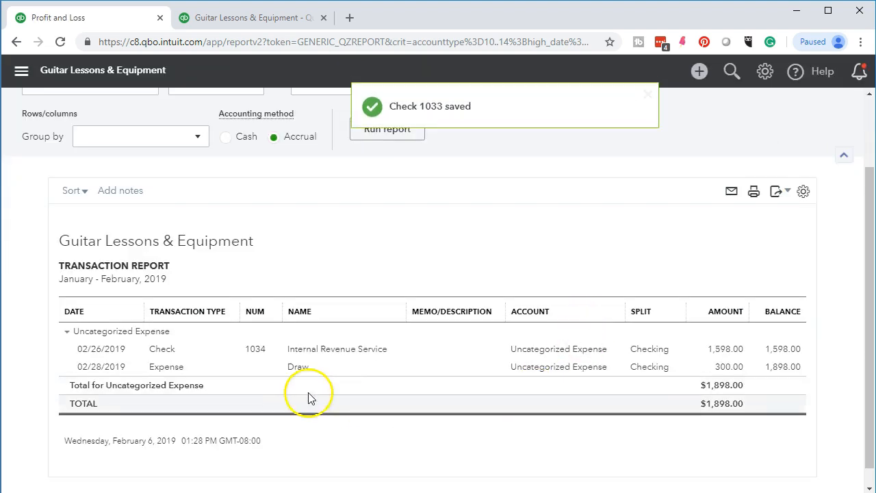
scroll(281, 387, "up", 2)
left_click(95, 142)
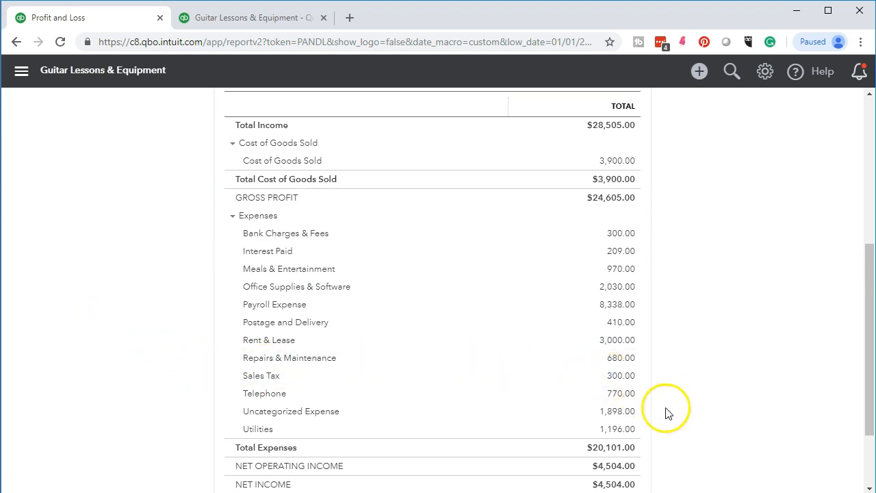
Switch to the February Word list and copy the resolved-item formatting onto the 02/25 State Tax vendor item
scroll(674, 415, "down", 1)
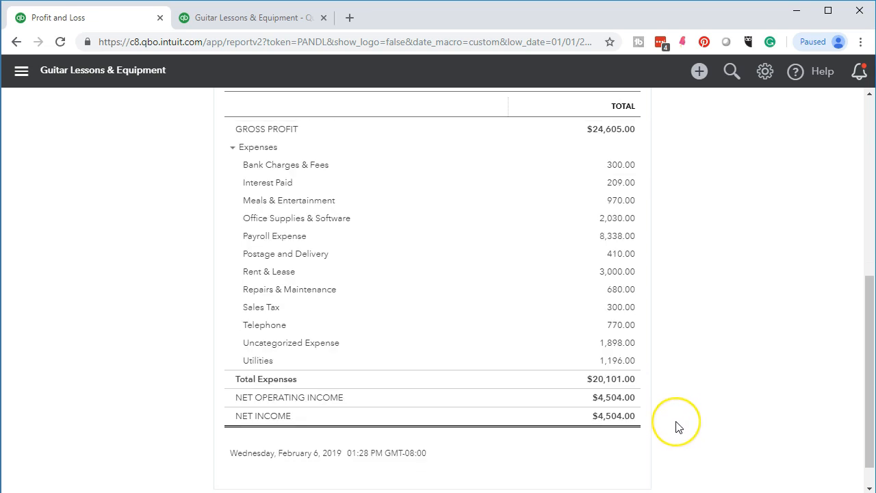
scroll(675, 429, "up", 1)
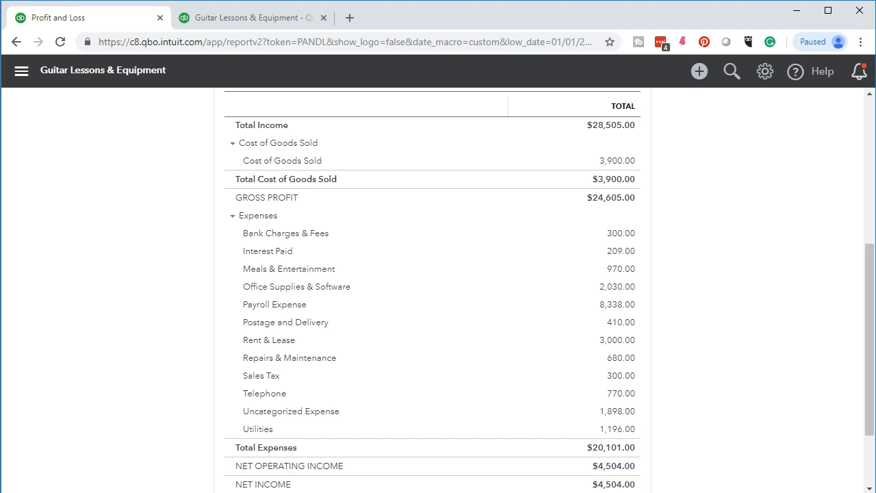
left_click(616, 477)
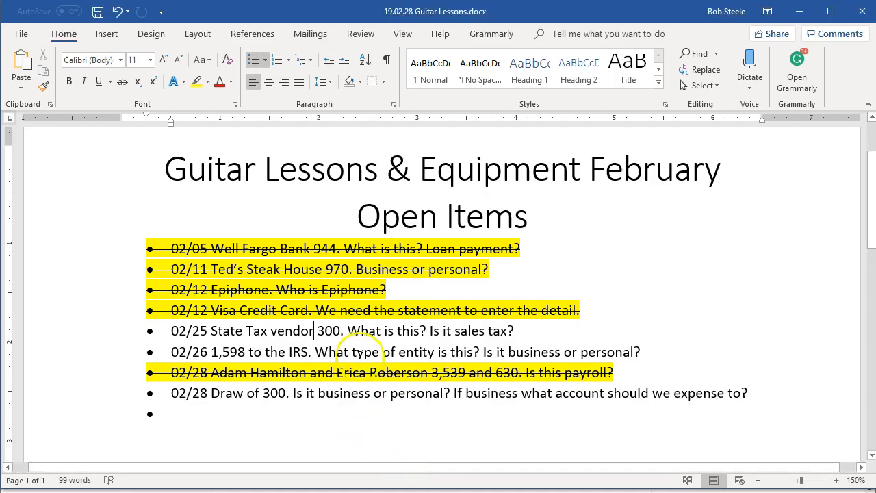
left_click_drag(420, 309, 387, 309)
left_click(98, 82)
left_click_drag(156, 330, 530, 325)
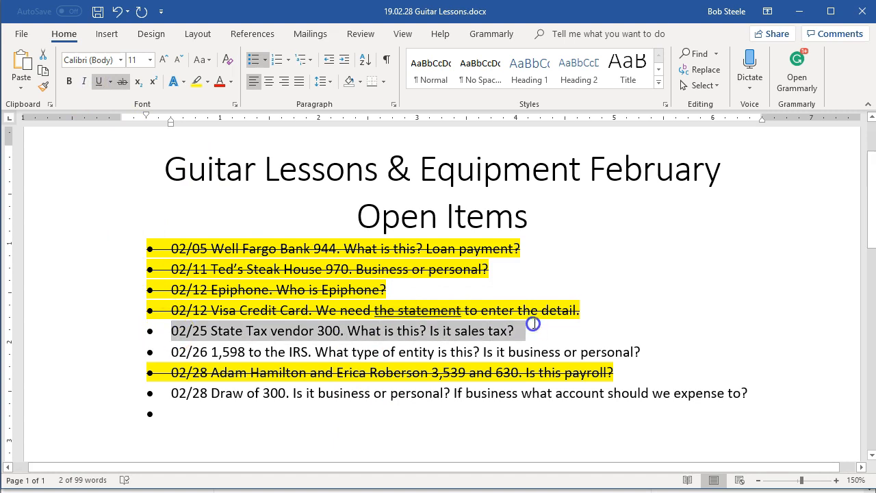
left_click(292, 355)
left_click_drag(509, 312, 492, 313)
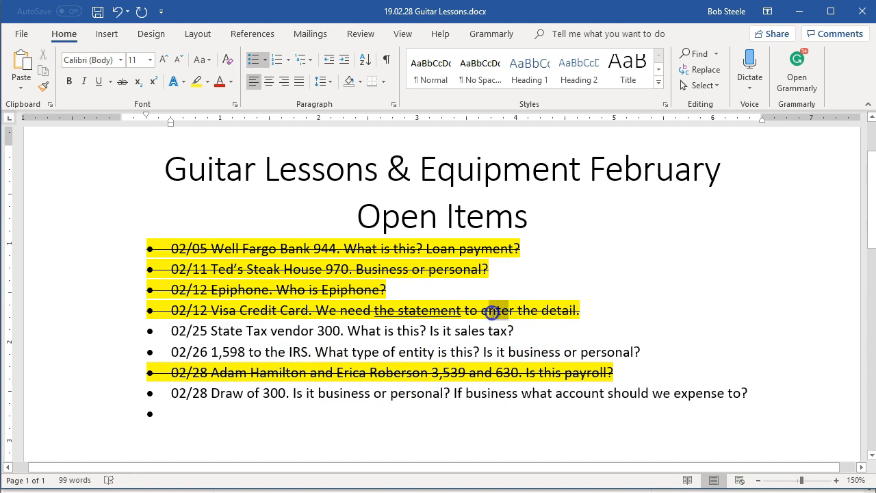
left_click(43, 87)
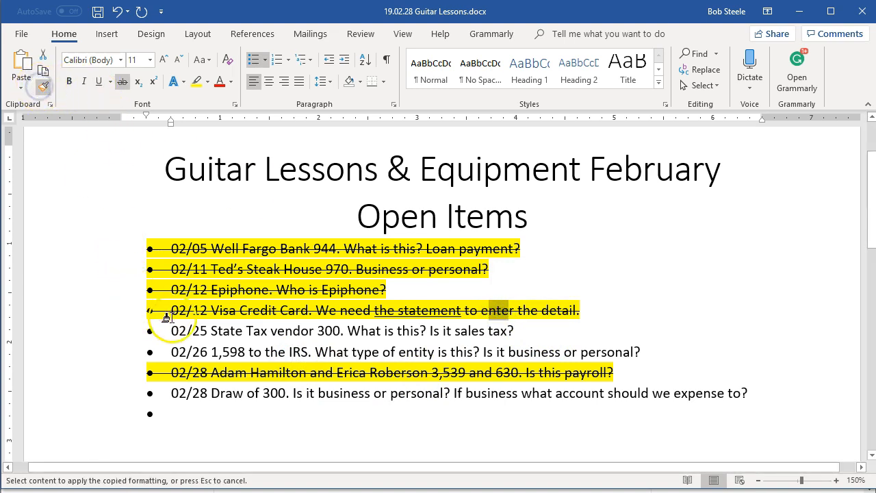
mouse_move(172, 326)
left_mouse_down()
mouse_move(399, 327)
mouse_move(537, 342)
left_mouse_up()
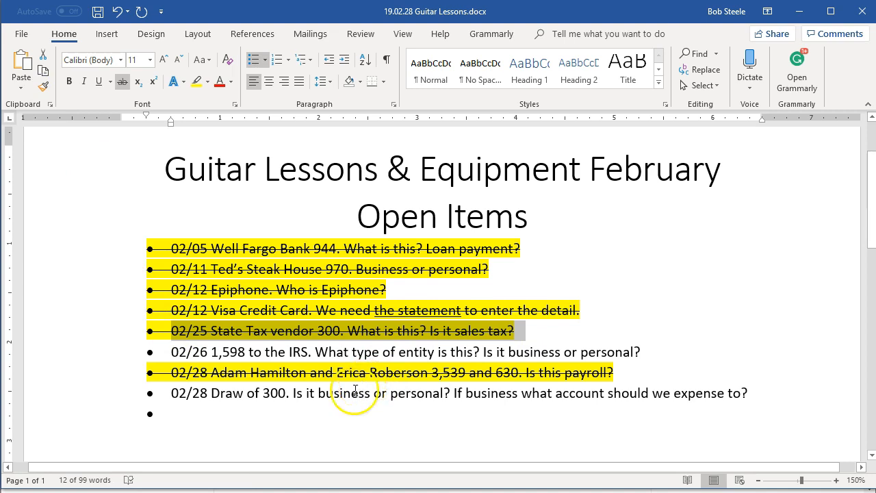
left_click(235, 370)
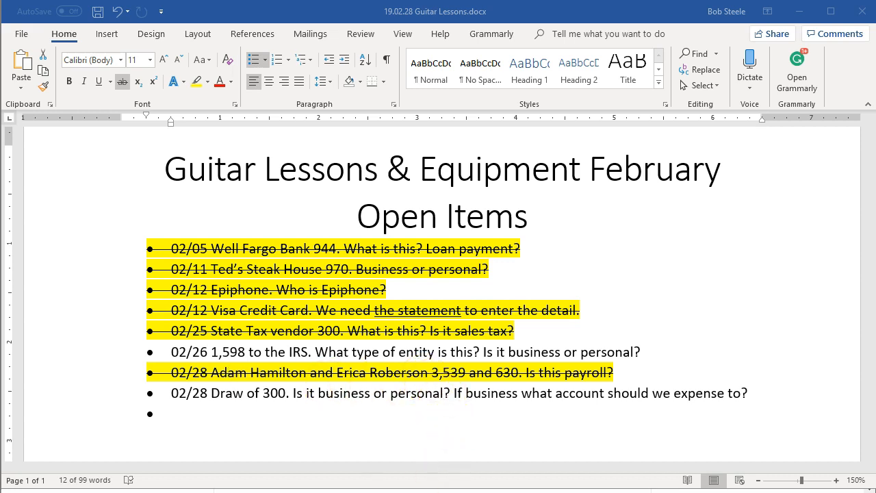
Switch back to QuickBooks and open the 02/26/2019 Internal Revenue Service check from the Uncategorized Expense transactions in the Profit and Loss report
mouse_move(386, 491)
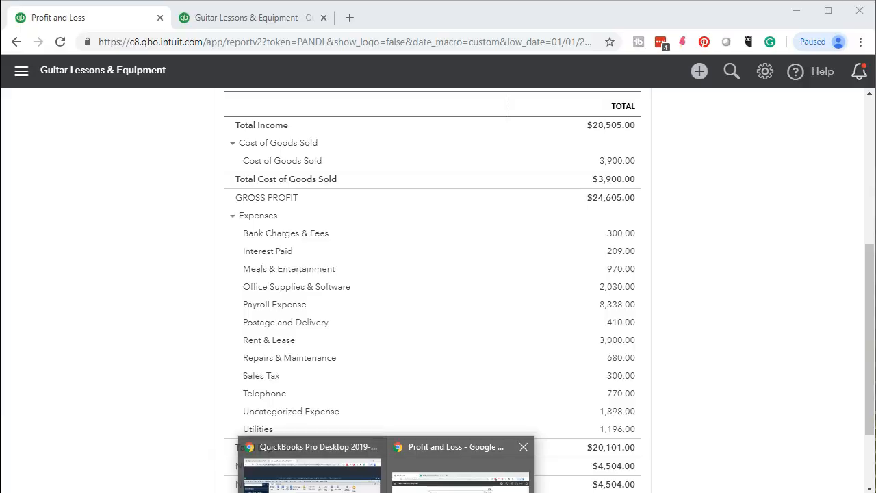
left_click(459, 479)
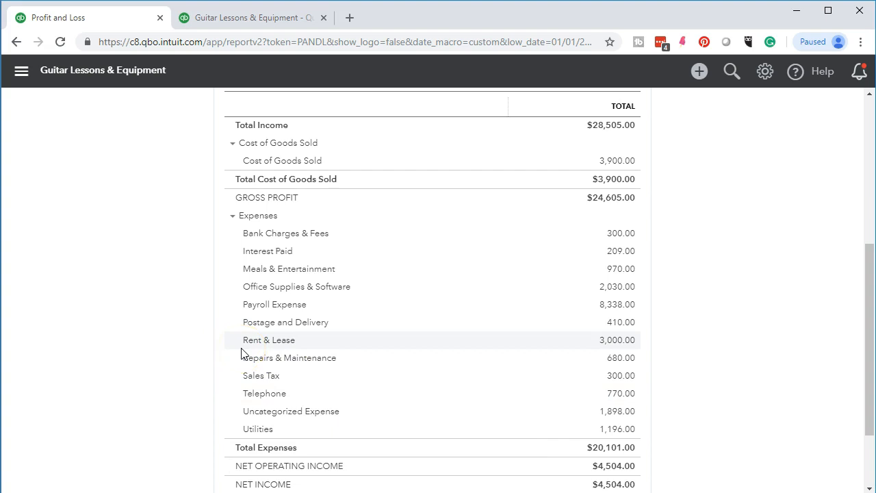
left_click(617, 414)
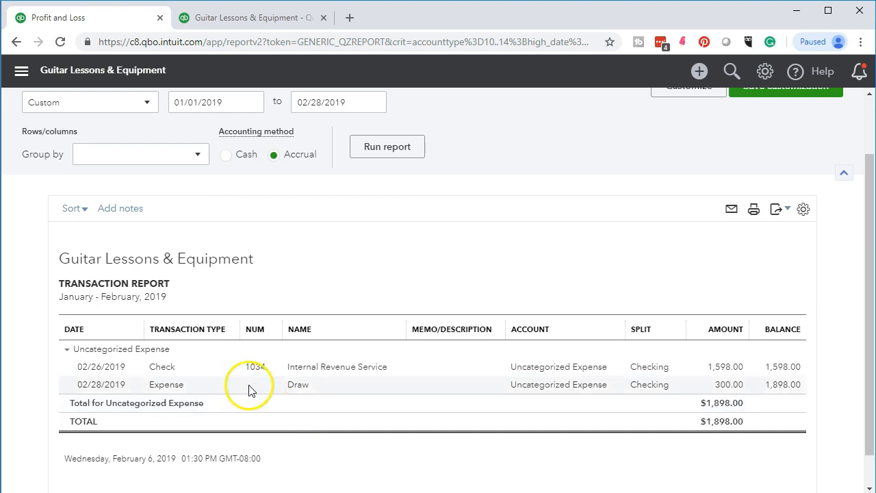
left_click(725, 367)
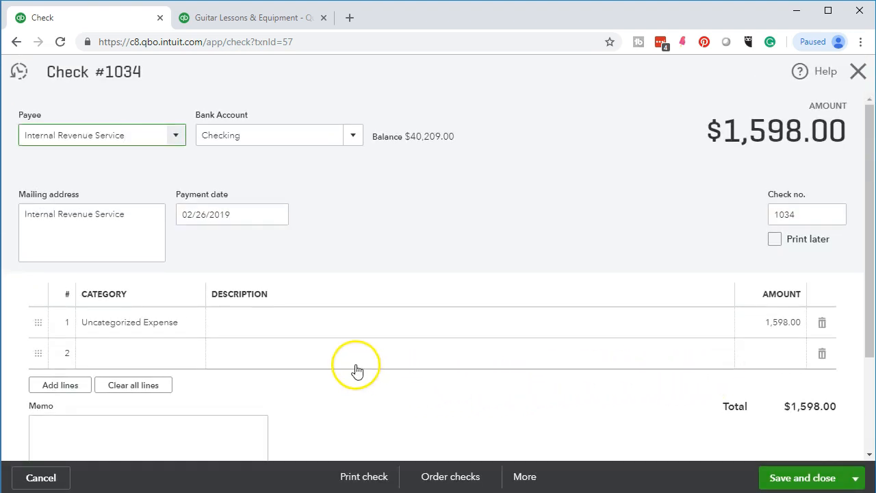
Create an Income Tax account of type Other Expense, detail type Other Miscellaneous Expense, as the category for the check's first line
left_click(187, 329)
left_click(189, 326)
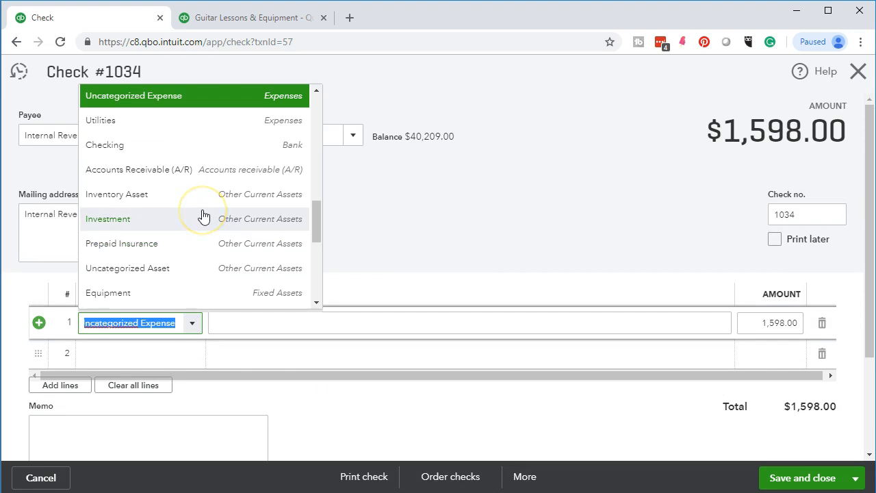
scroll(203, 217, "down", 3)
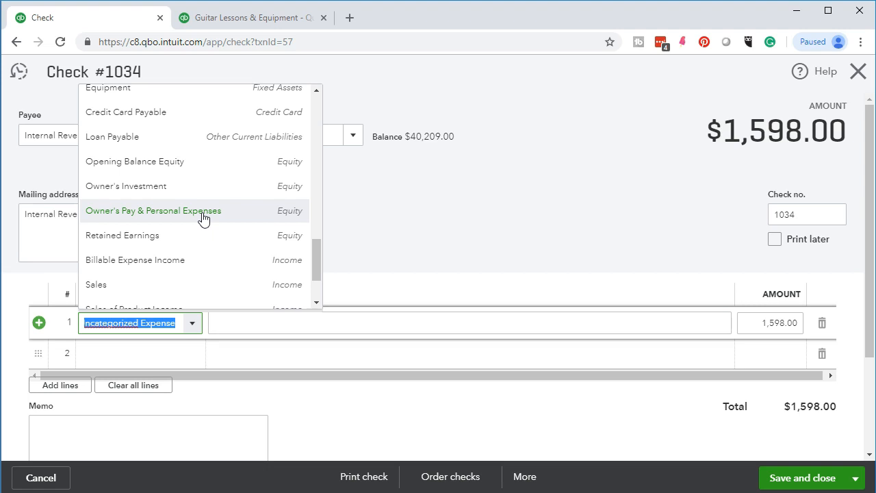
type("Income ")
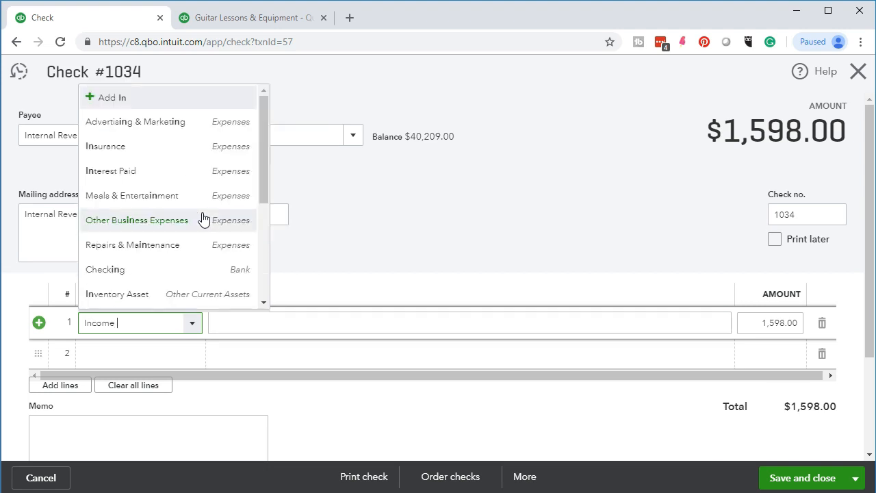
type("Tax")
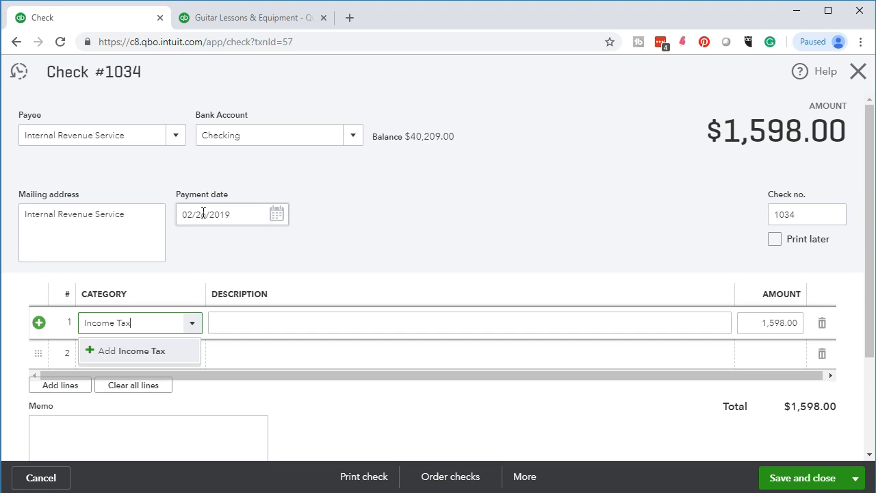
key("Return")
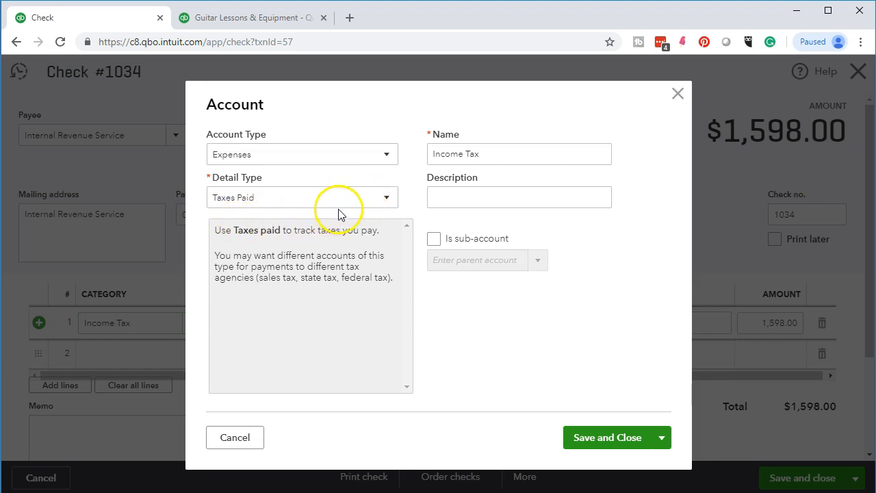
left_click(378, 159)
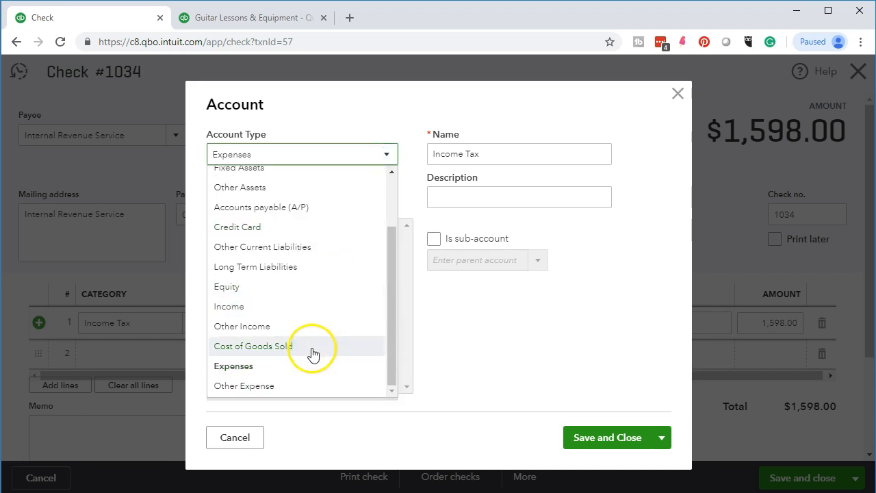
left_click(314, 388)
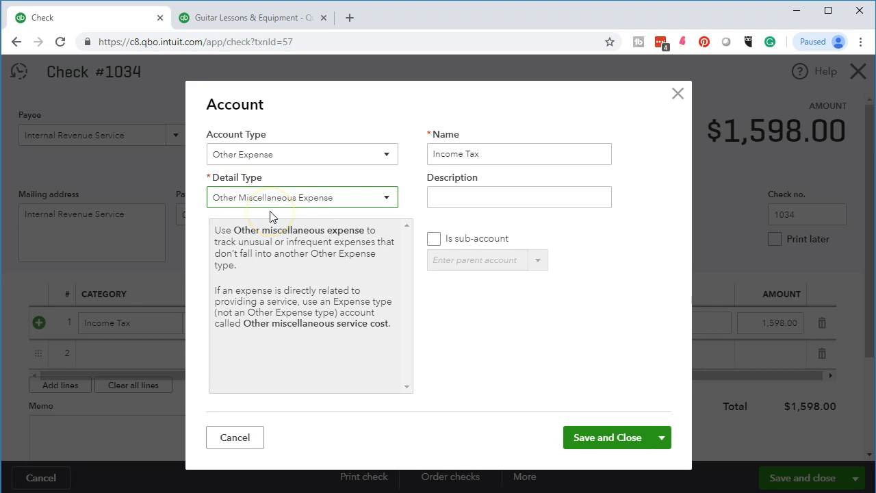
left_click(596, 452)
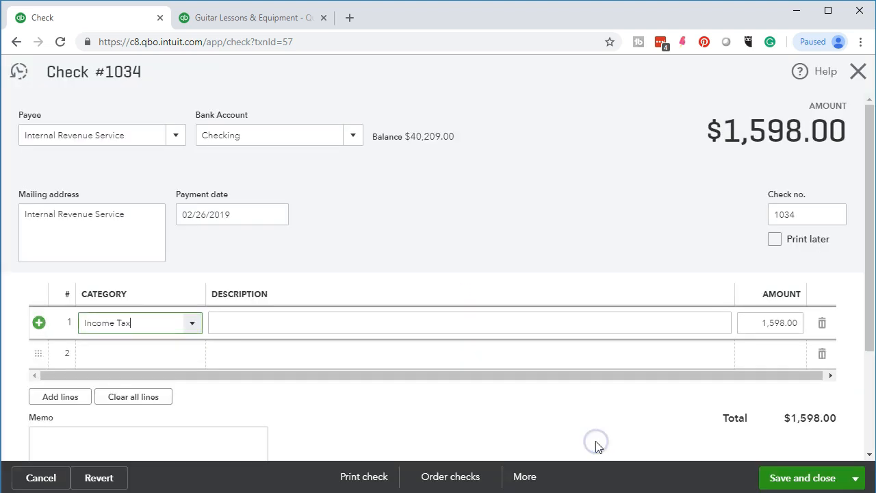
Save the recategorized Internal Revenue Service check, confirming the modification, and return to the Profit and Loss report
left_click(799, 479)
left_click(587, 315)
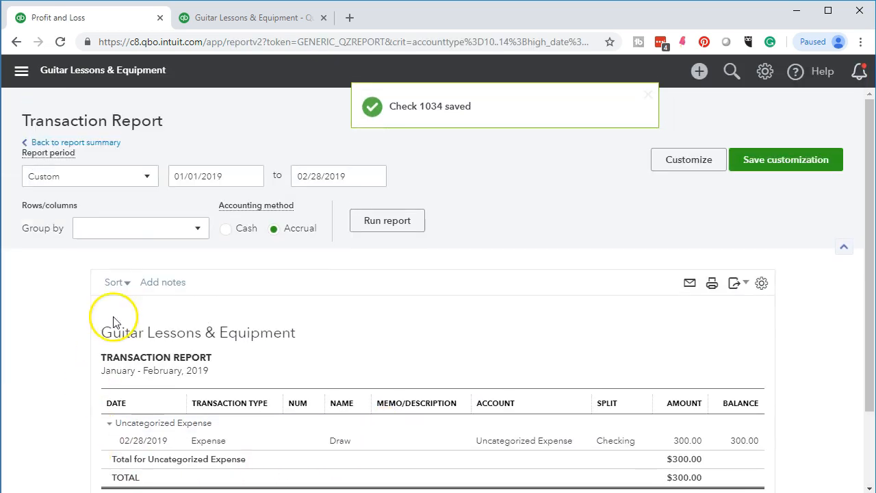
left_click(102, 143)
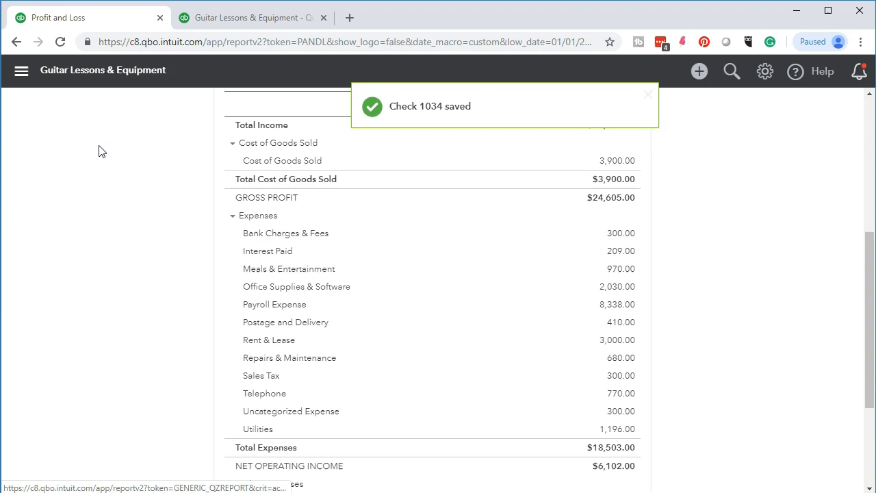
Reopen the Internal Revenue Service check from the Income Tax transactions under Other Expenses and describe its first line as "For 2018 tax"
scroll(168, 383, "down", 2)
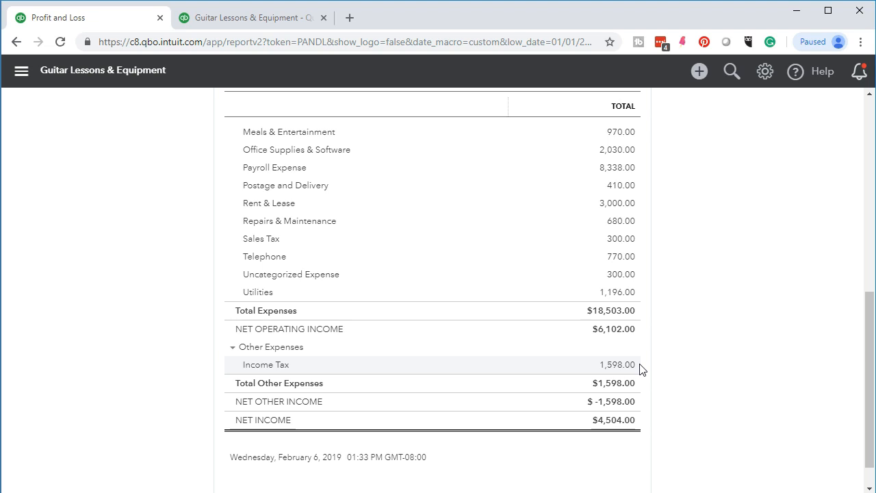
left_click(618, 365)
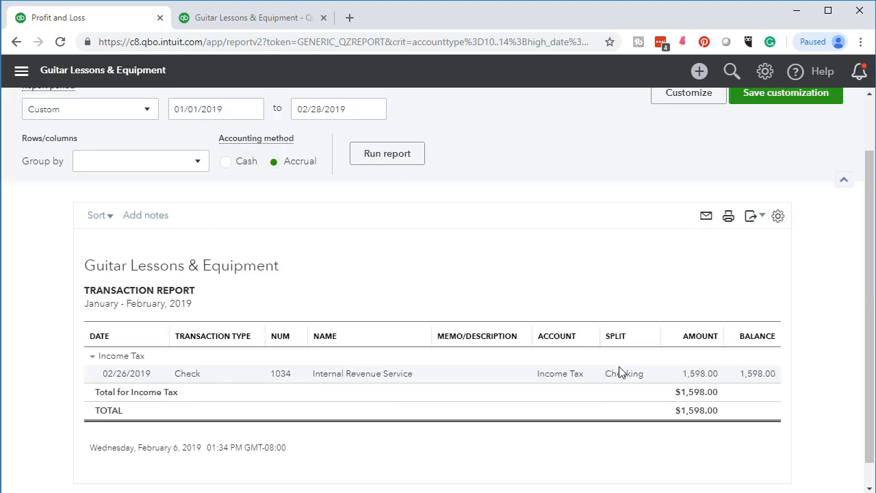
left_click(693, 373)
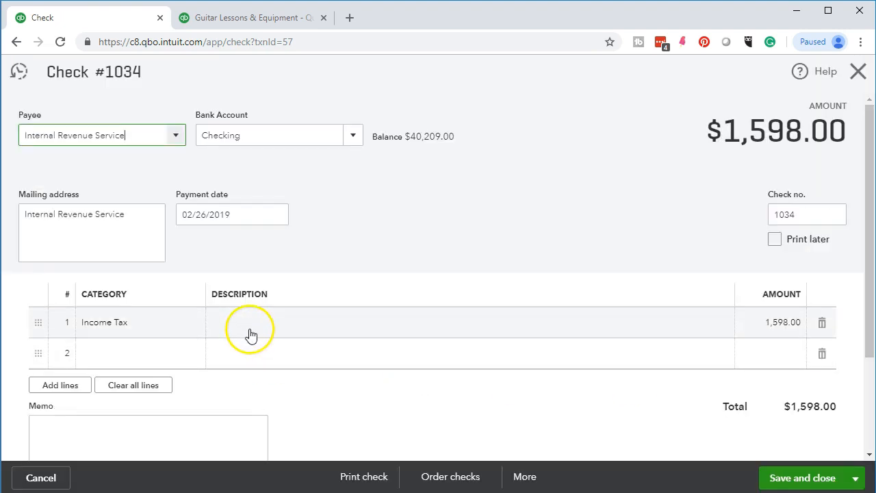
left_click(253, 327)
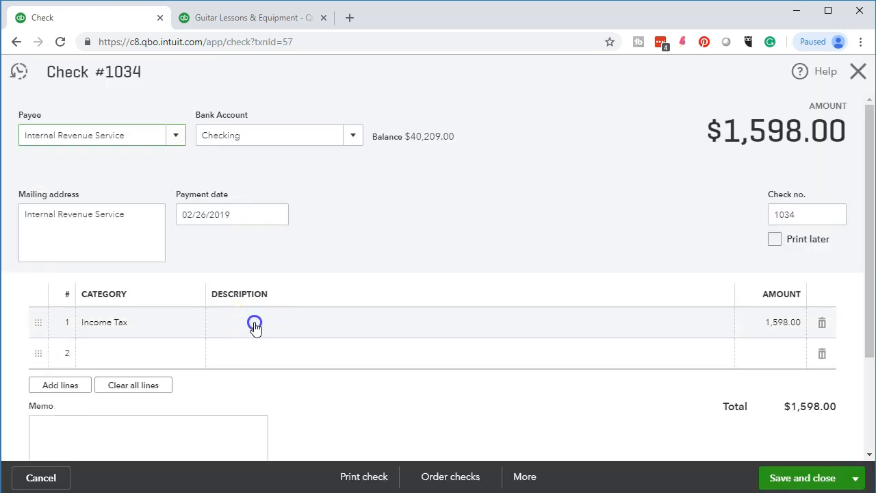
type("For 2018 tax")
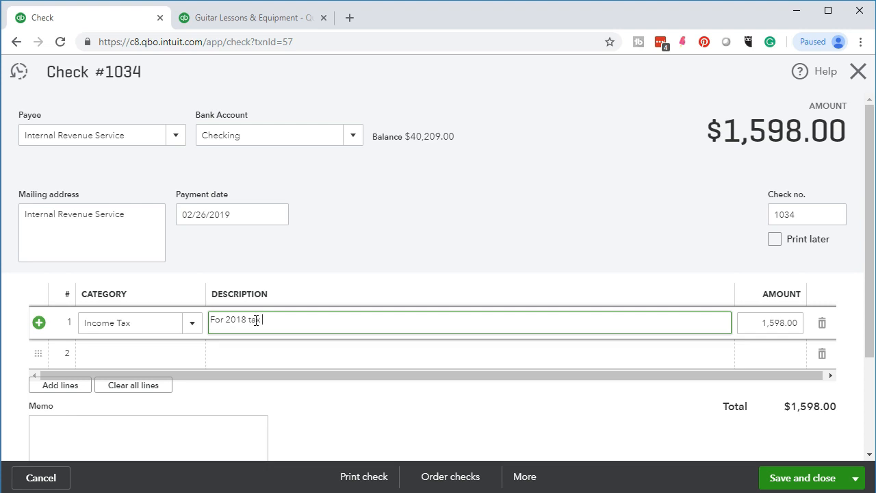
Save the check with its new description, confirming the change to the reconciled transaction, and go back to the Profit and Loss report
left_click(781, 479)
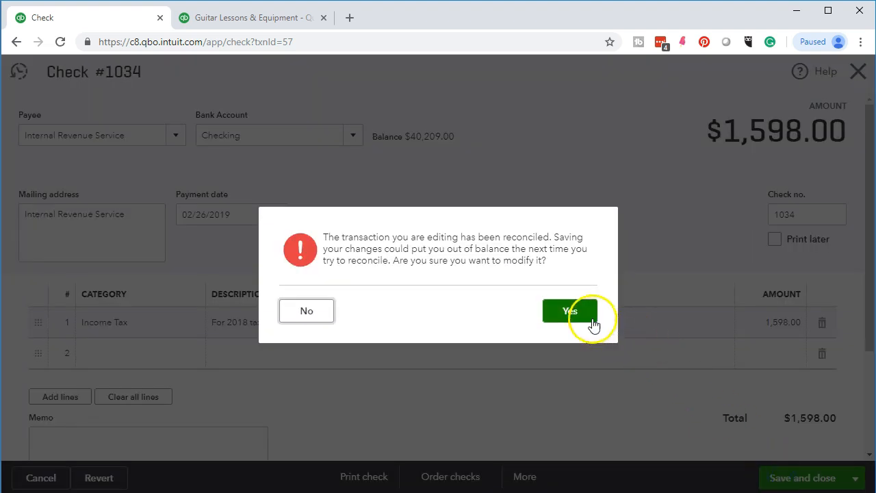
left_click(584, 314)
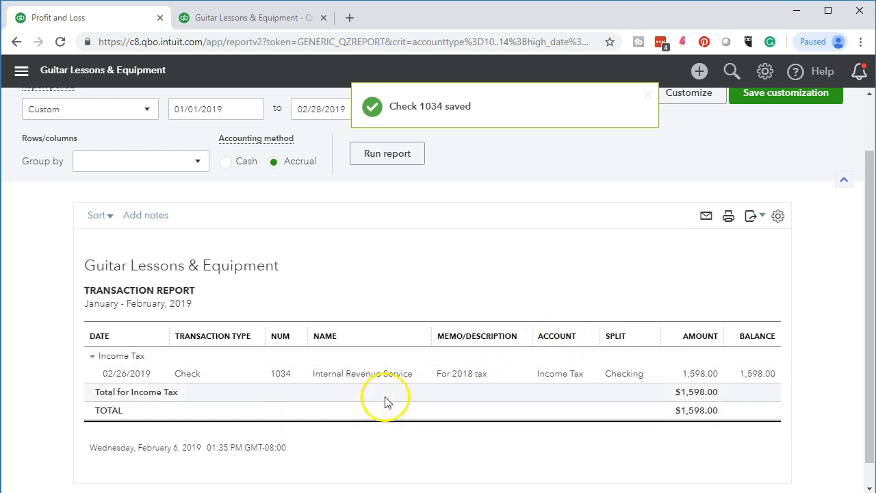
scroll(58, 361, "up", 1)
left_click(107, 143)
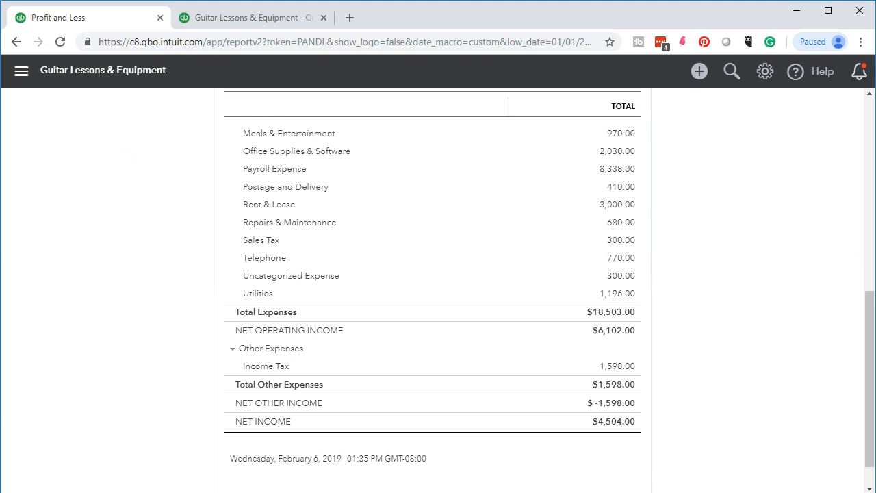
Switch to the February Word list and copy the resolved-item formatting onto the 02/26 IRS item
left_click(568, 477)
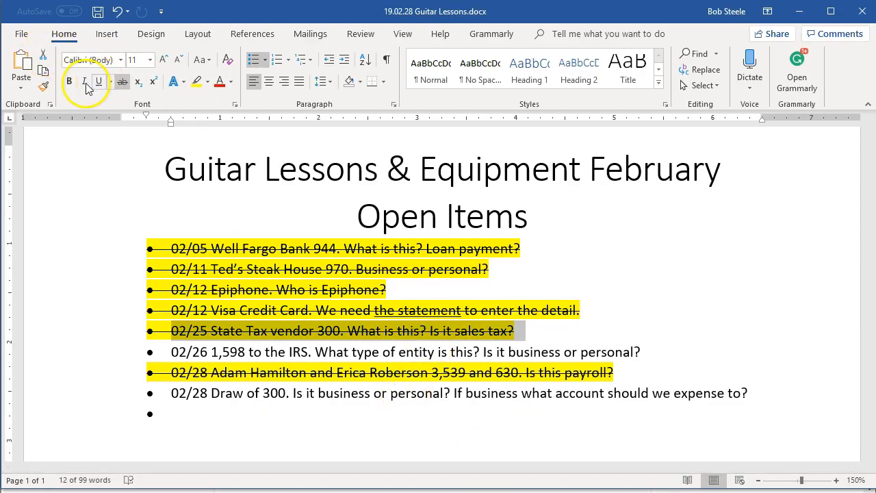
left_click(43, 88)
mouse_move(642, 352)
left_mouse_down()
mouse_move(307, 373)
mouse_move(169, 353)
left_mouse_up()
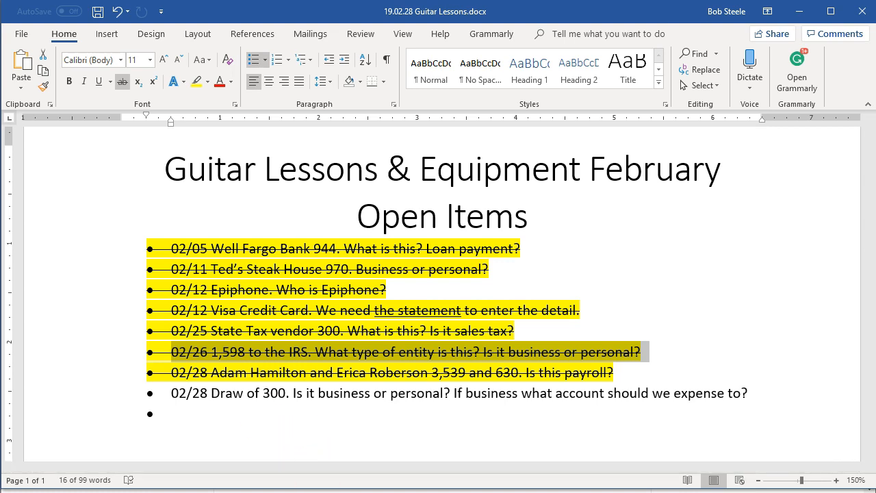
Switch back to QuickBooks and open the Uncategorized Expense transactions from the Profit and Loss report
left_click(386, 492)
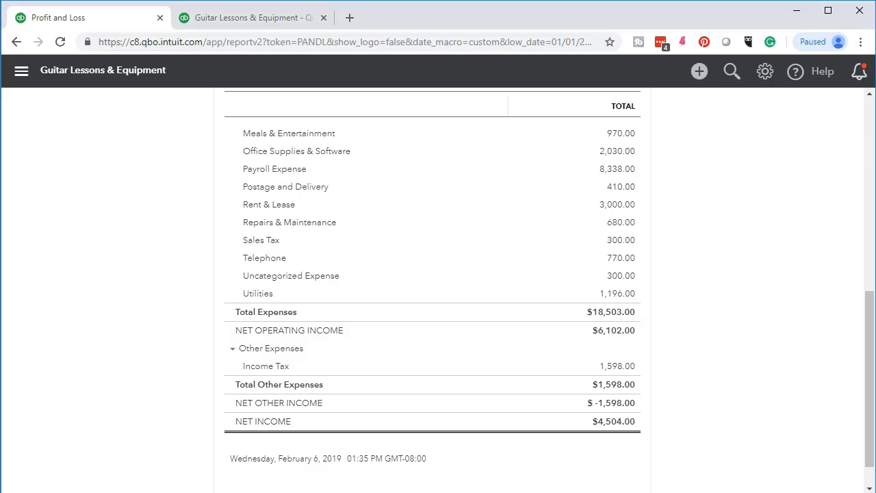
left_click(460, 469)
scroll(147, 419, "up", 2)
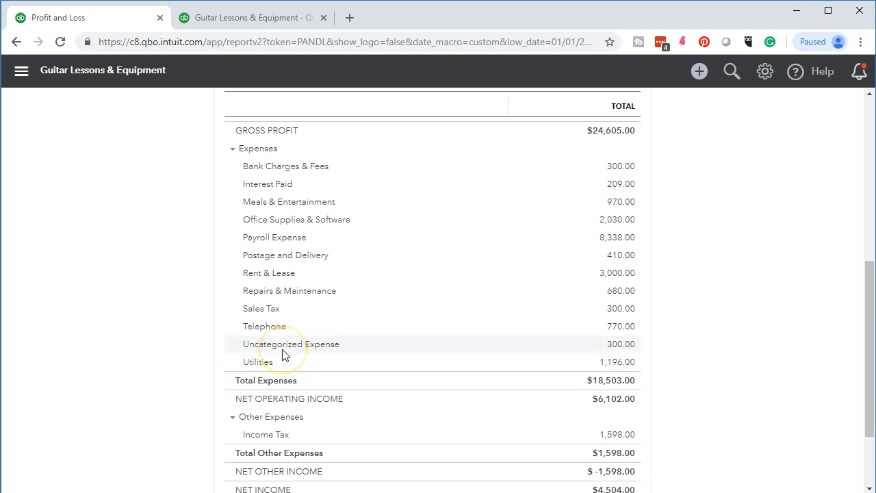
left_click(628, 346)
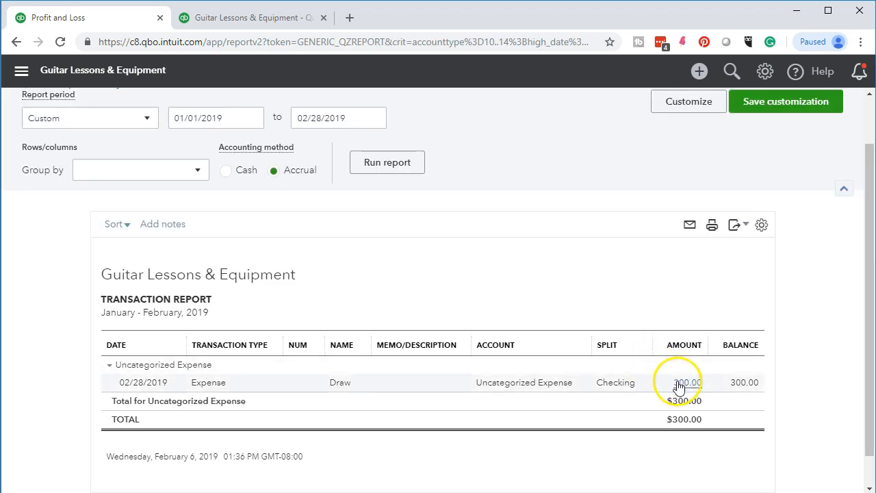
Open the 02/28/2019 Draw expense from the Uncategorized Expense transactions and set its first line's category to Other Business Expenses
left_click(678, 387)
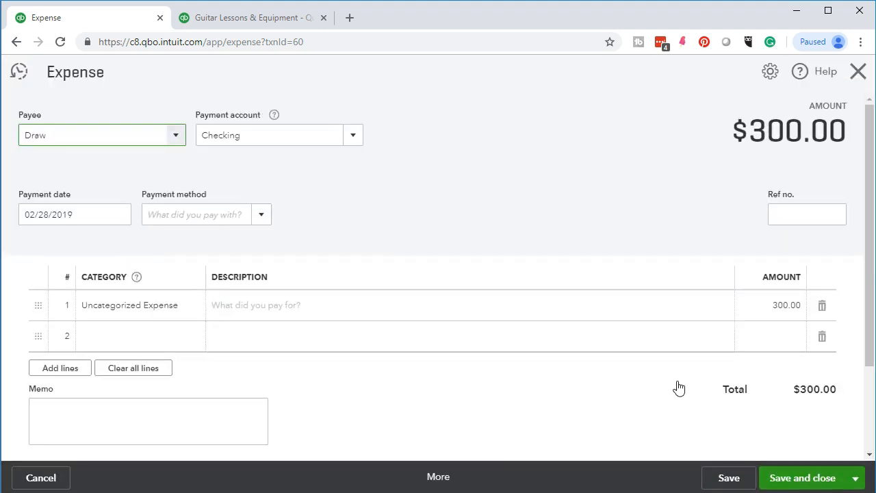
left_click(186, 307)
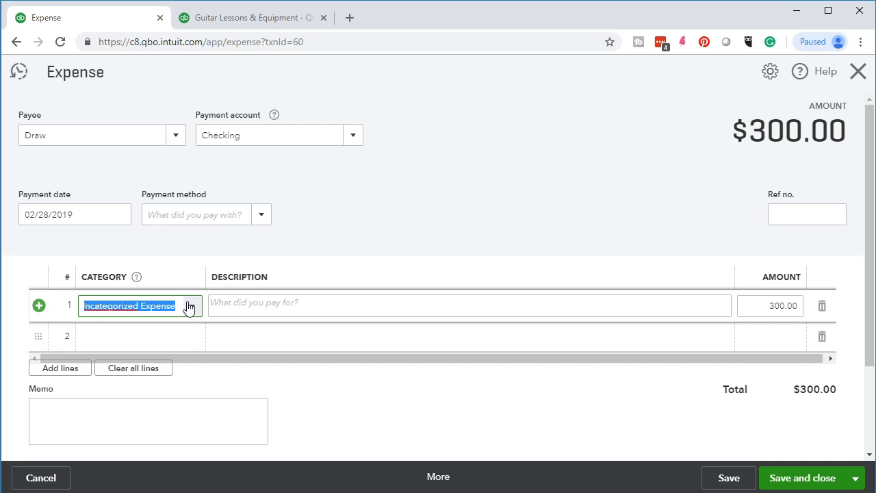
type("mis")
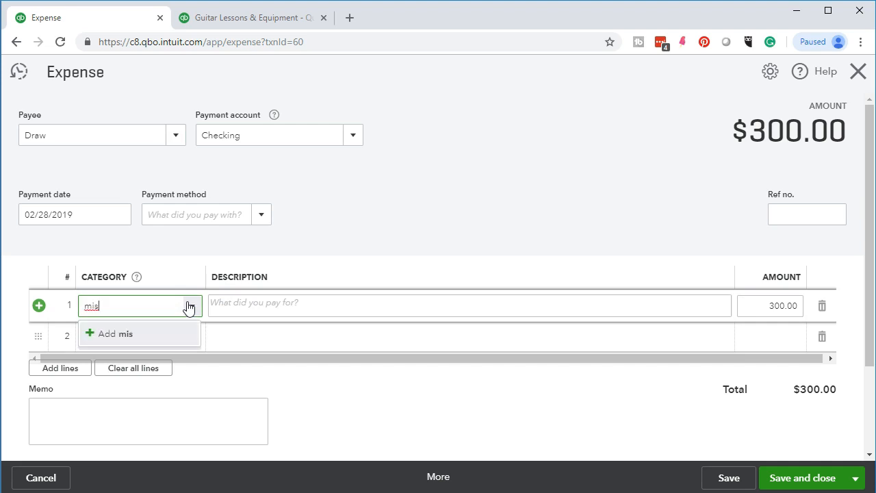
key("BackSpace")
key("BackSpace")
key("BackSpace")
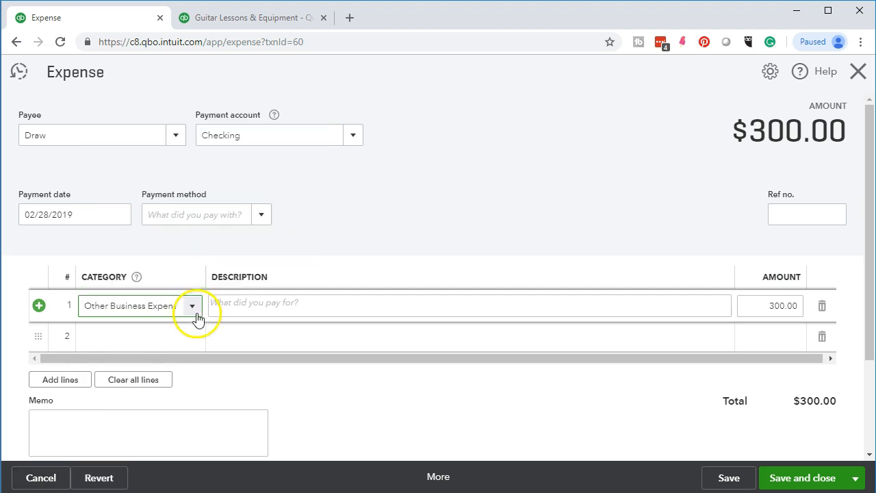
left_click(196, 312)
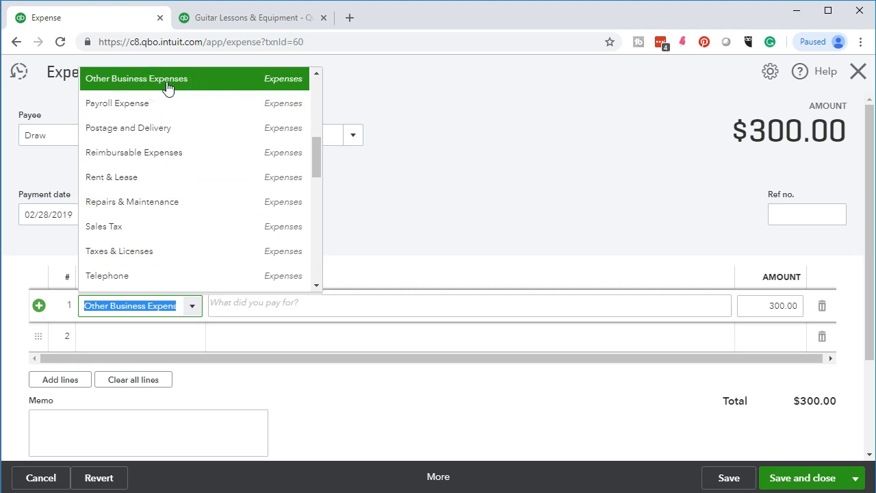
key("Tab")
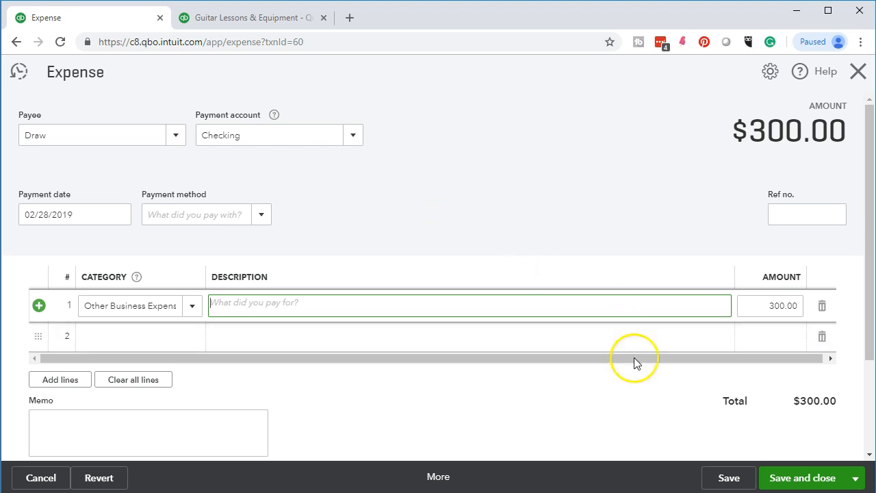
Save and close the recategorized Draw expense, confirming the change to the reconciled transaction, and return to the Profit and Loss report to review the expenses
left_click(788, 480)
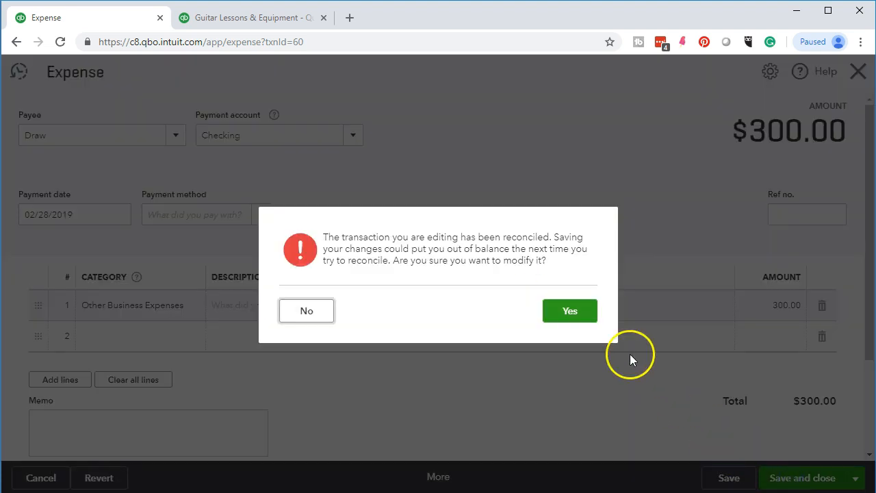
left_click(571, 309)
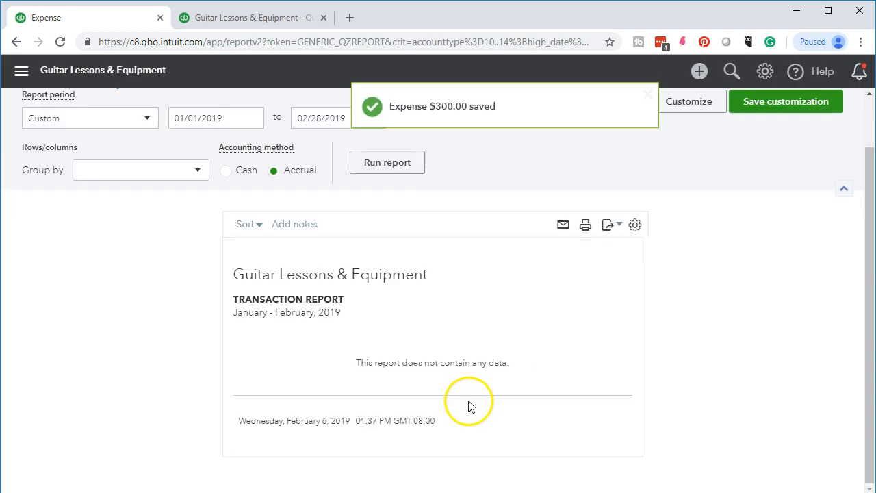
left_click(113, 144)
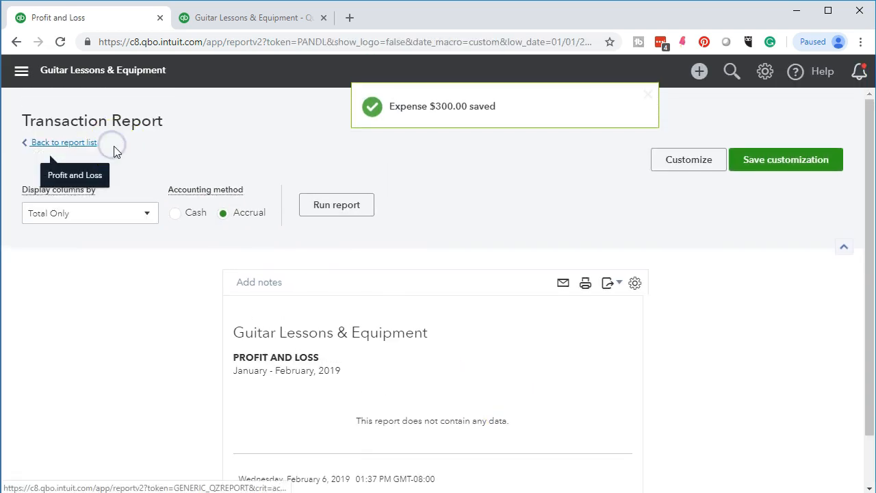
scroll(173, 359, "up", 5)
scroll(172, 370, "up", 1)
scroll(178, 396, "down", 3)
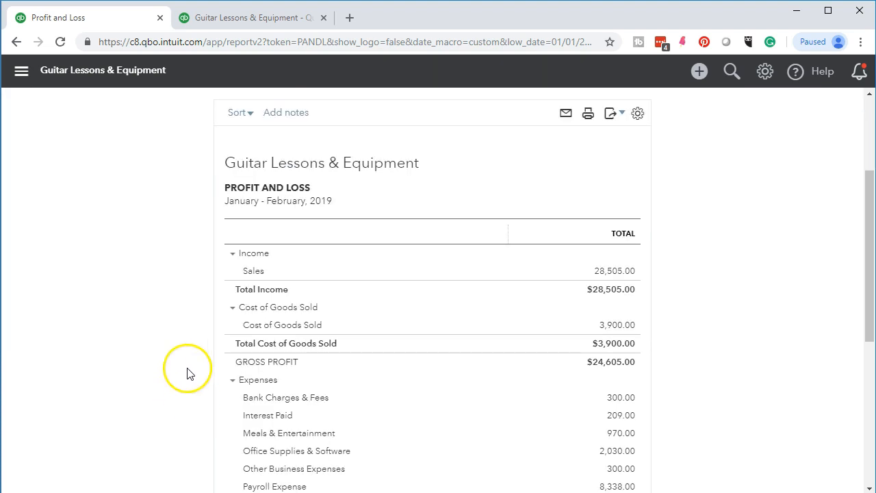
scroll(171, 313, "down", 3)
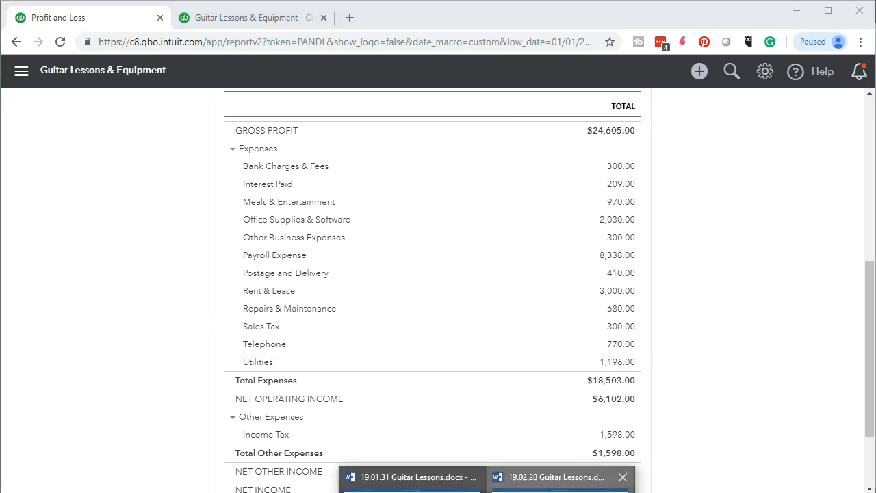
Switch to the February Word list and copy the resolved-item formatting onto the 02/28 Draw item
left_click(548, 479)
left_click(43, 86)
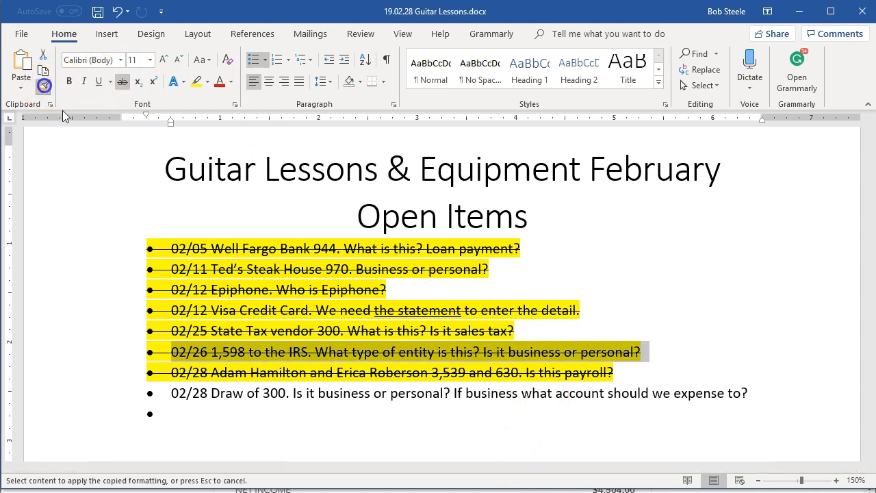
left_click_drag(171, 392, 746, 394)
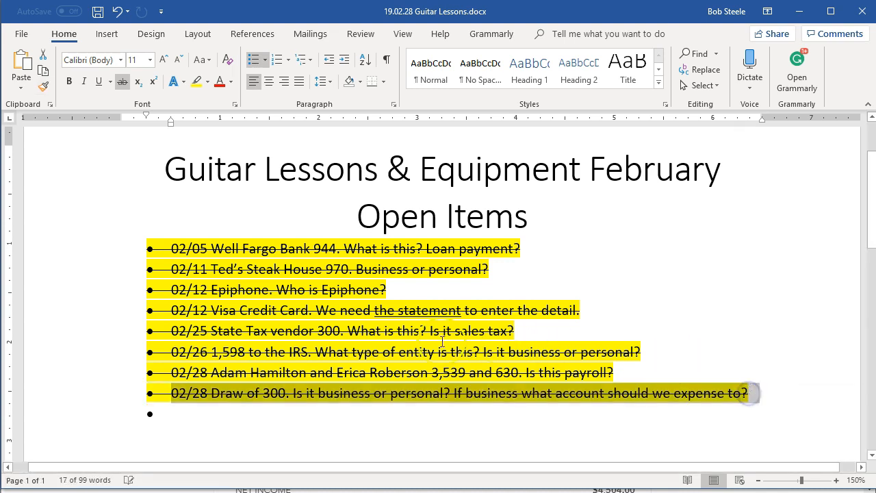